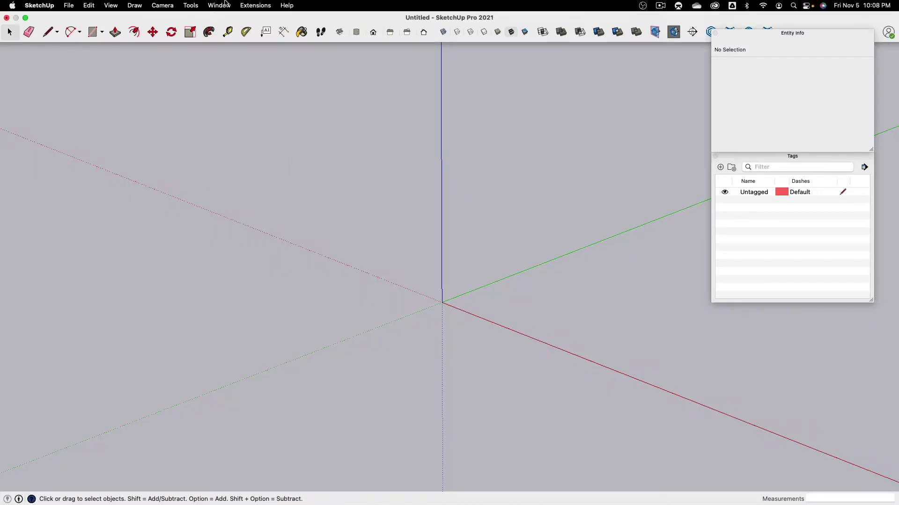
Step: Set the model's length unit format to Decimal inches in Model Info
click(220, 6)
click(236, 140)
click(470, 187)
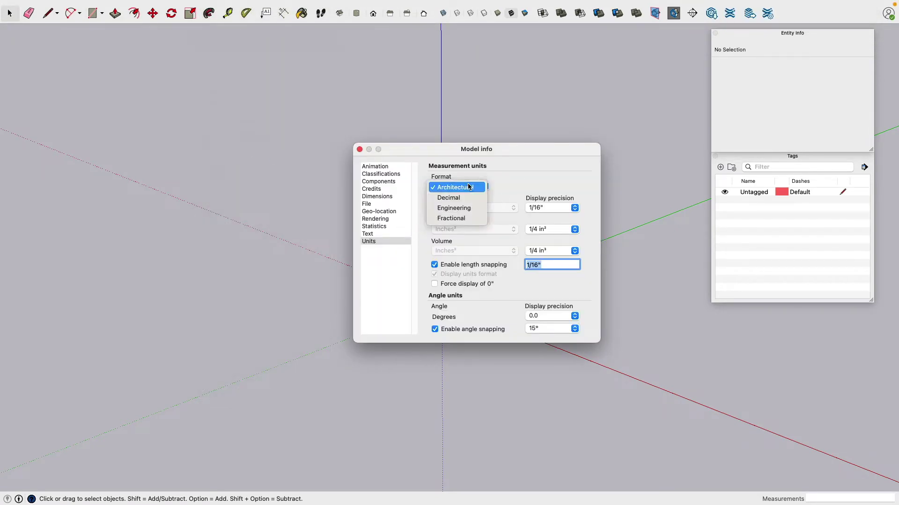
click(470, 198)
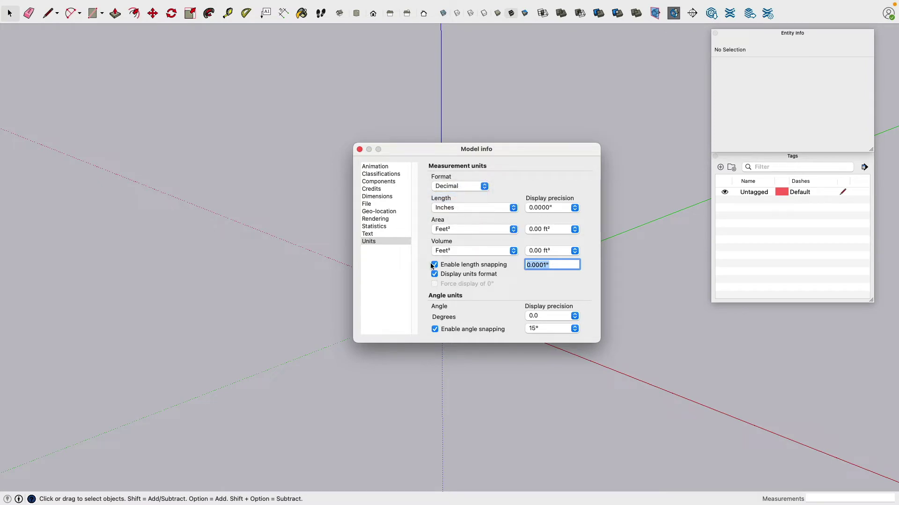
click(360, 150)
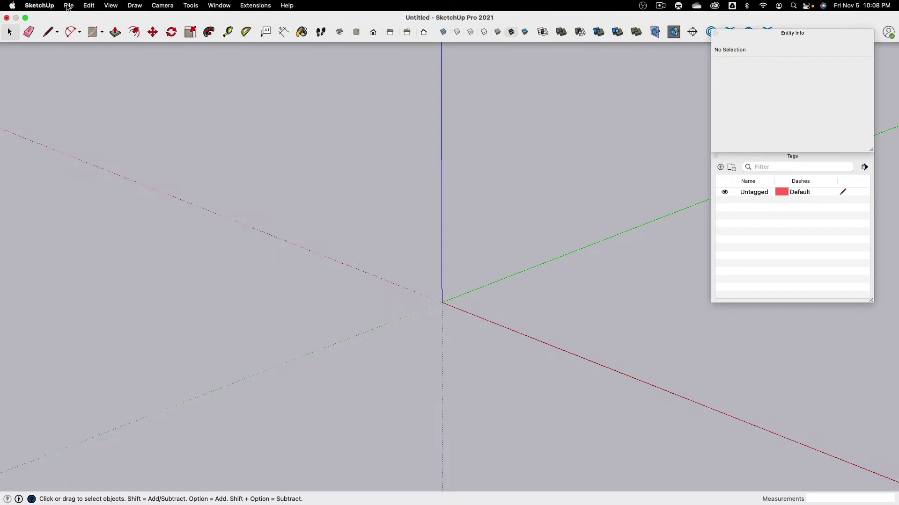
Step: Import the Console Table photo file as an image
click(68, 5)
click(89, 195)
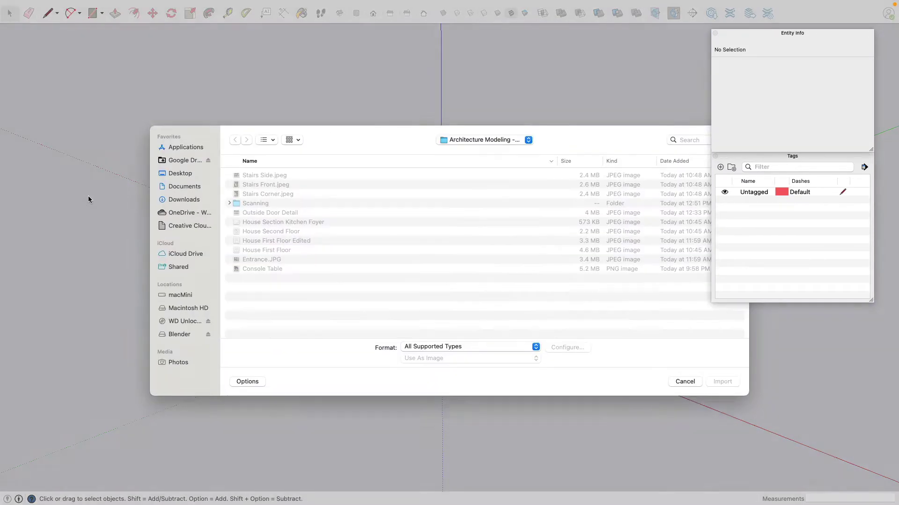
click(265, 273)
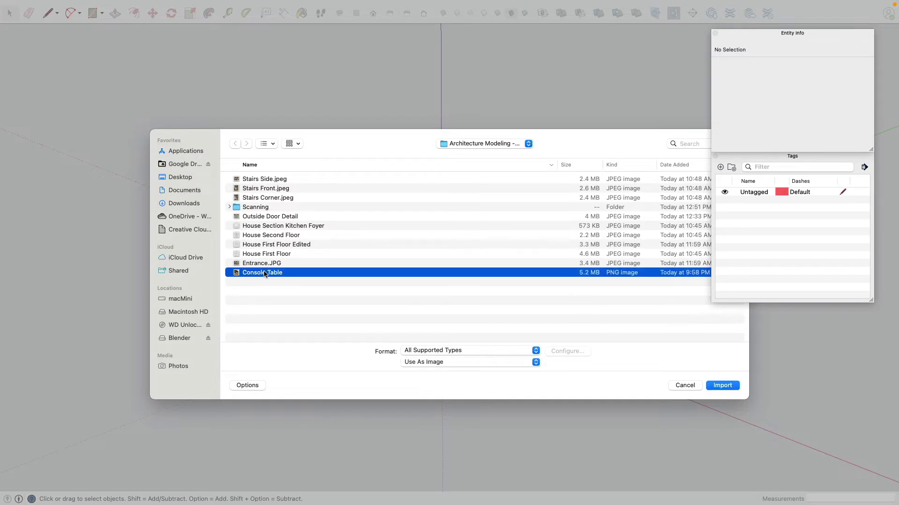
click(728, 386)
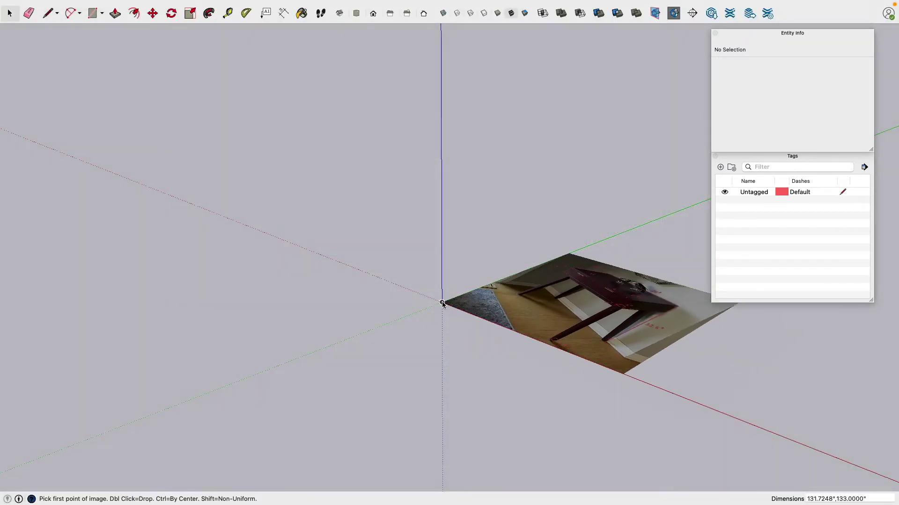
Step: Place the Console Table image with its first corner at the origin
click(443, 303)
click(639, 310)
middle_drag(413, 209, 380, 172)
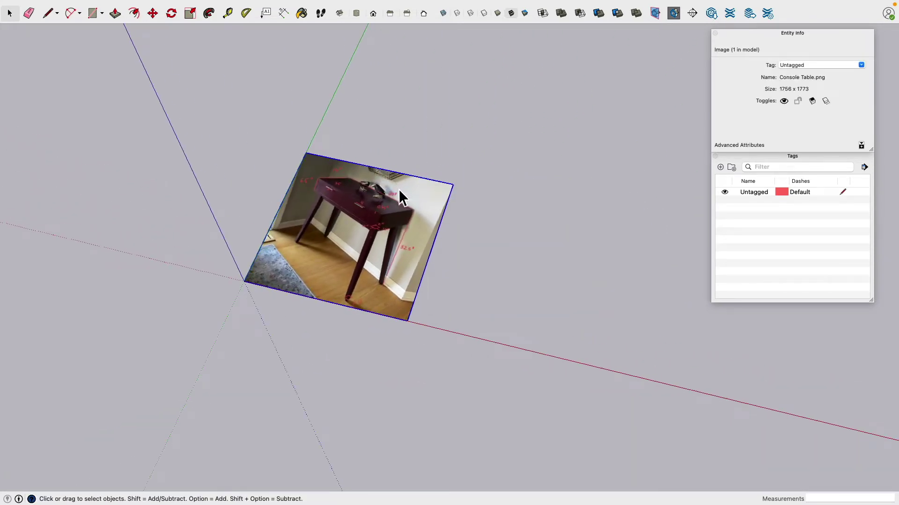
Step: Rotate the photo 90° about its corner on the red axis plane so it stands upright
click(171, 14)
middle_drag(240, 273, 247, 243)
key(Left)
key(Right)
click(245, 251)
click(365, 153)
click(231, 158)
Step: Move the upright photo higher and to the right as a reference
click(152, 13)
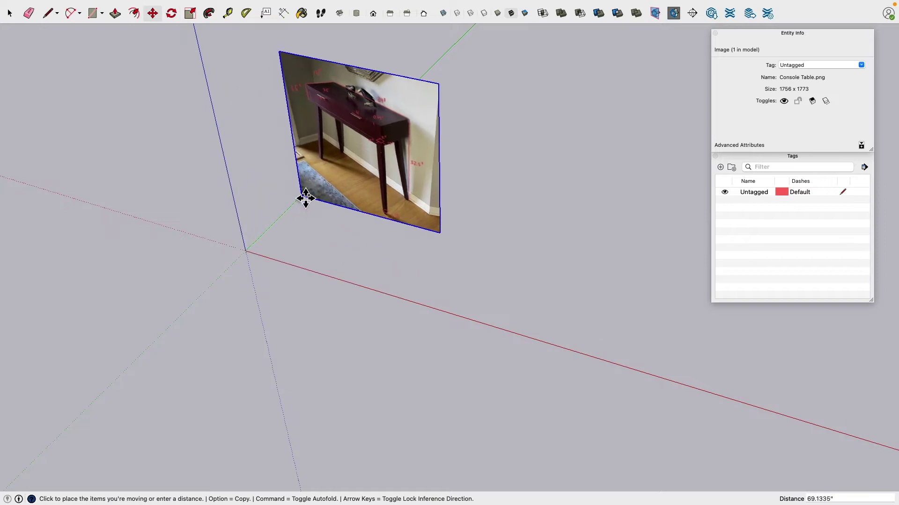
click(305, 197)
middle_drag(321, 201, 408, 138)
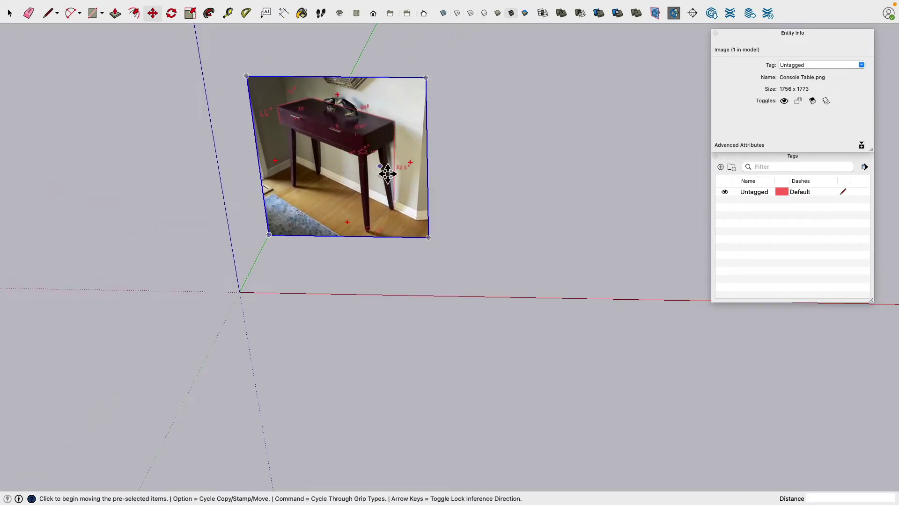
scroll(367, 152, up, 5)
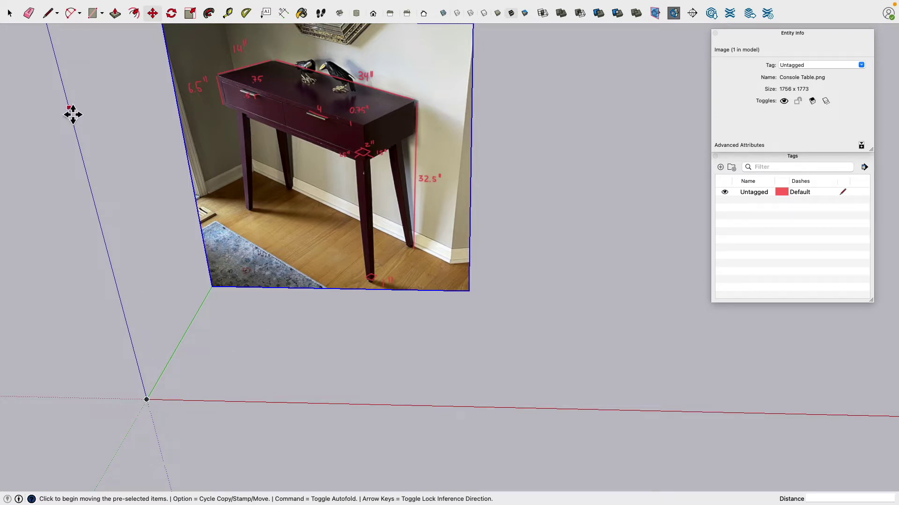
Step: Draw a 34" × 14" rectangle flat on the ground from the axis origin
click(93, 14)
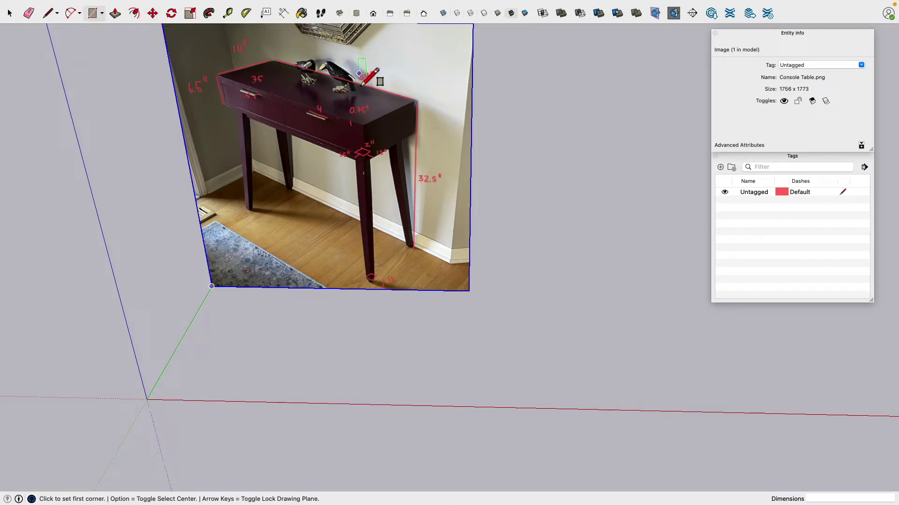
click(147, 399)
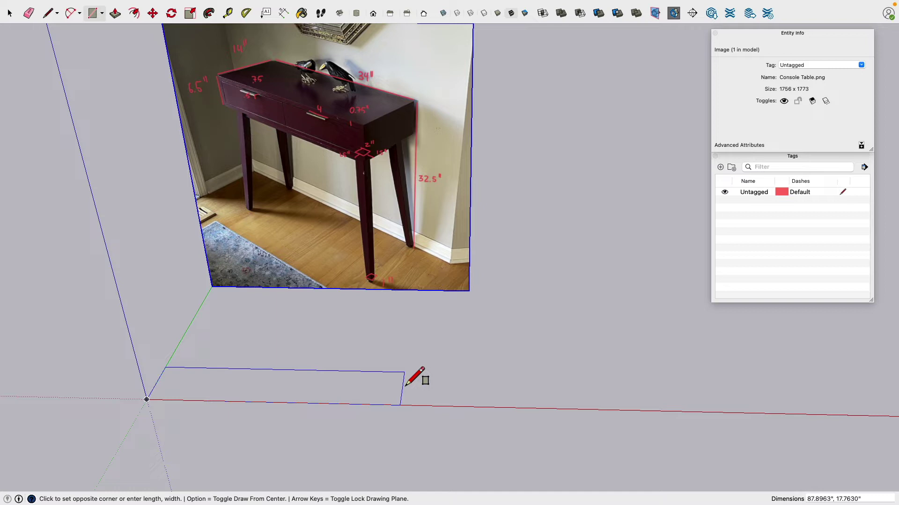
text(34", 14)
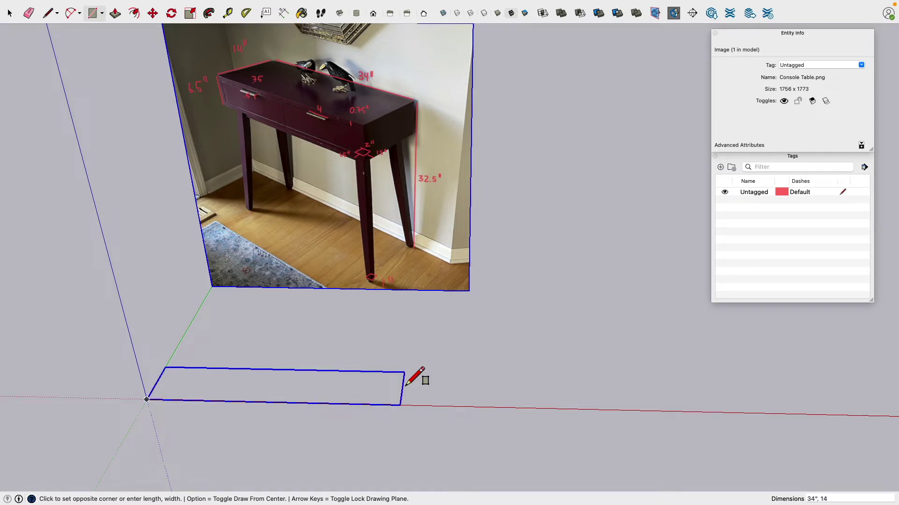
text(")
key(Return)
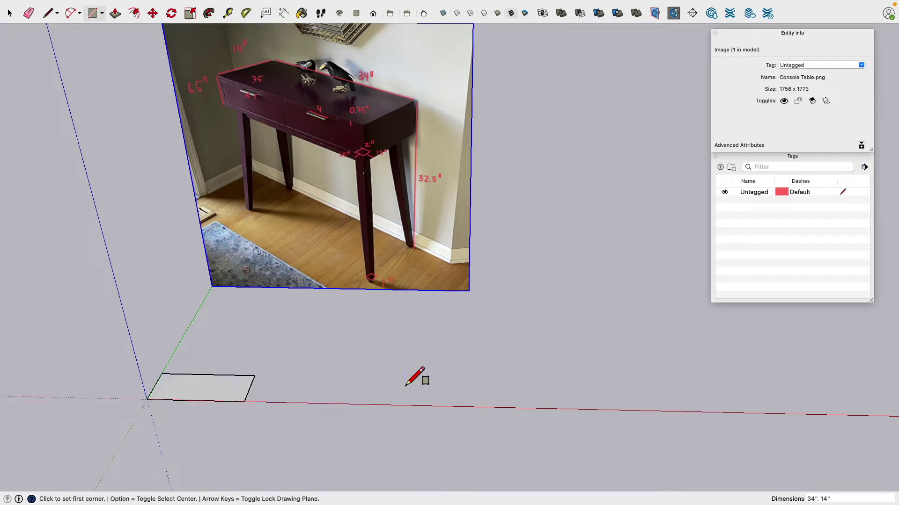
scroll(327, 375, down, 3)
scroll(234, 389, up, 5)
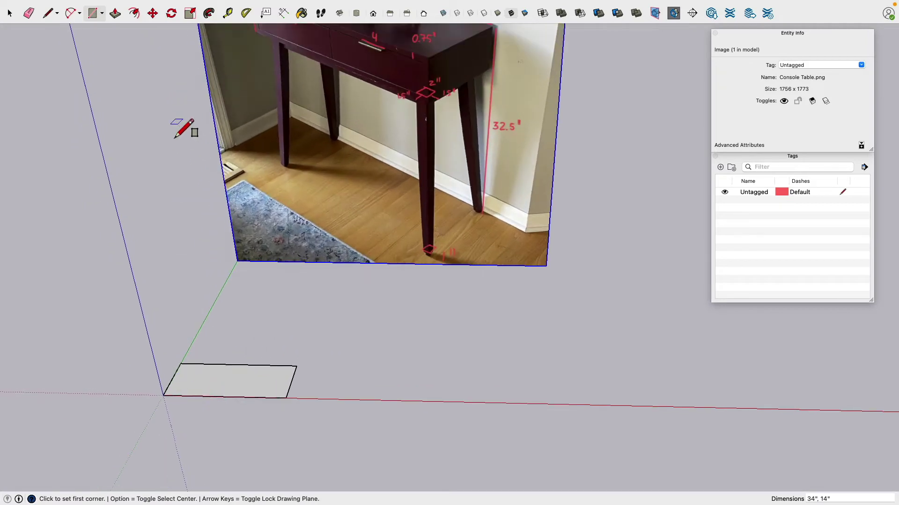
Step: Measure against the rectangle and scale the photo uniformly to 0.30 by its corner grip
click(228, 13)
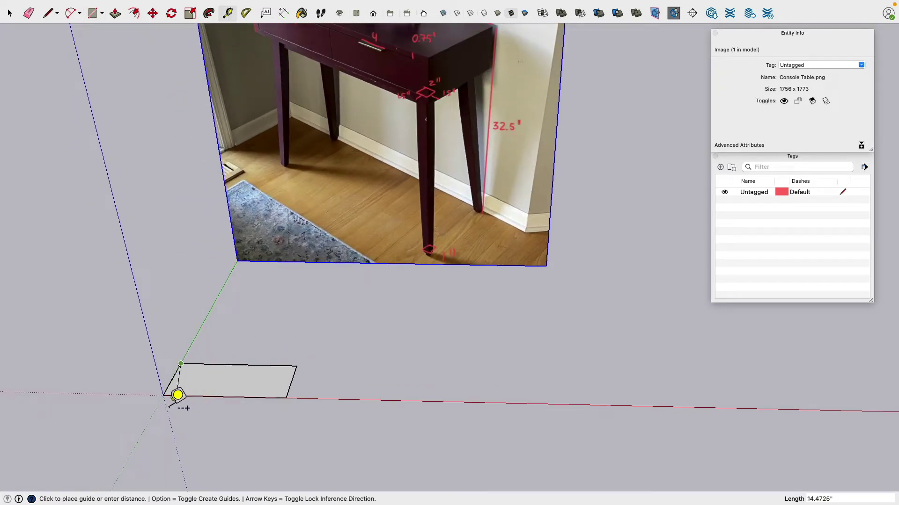
click(164, 397)
scroll(168, 394, down, 2)
shift+middle_drag(126, 248, 236, 234)
click(9, 13)
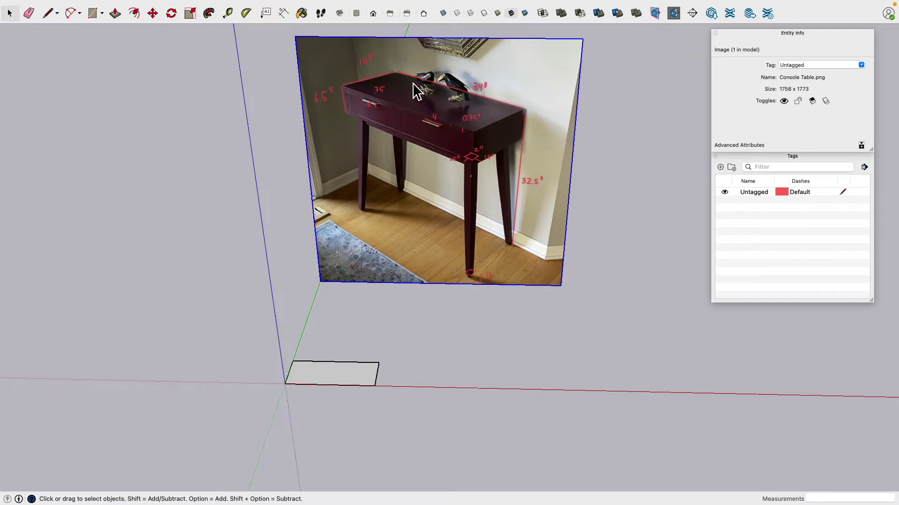
click(190, 13)
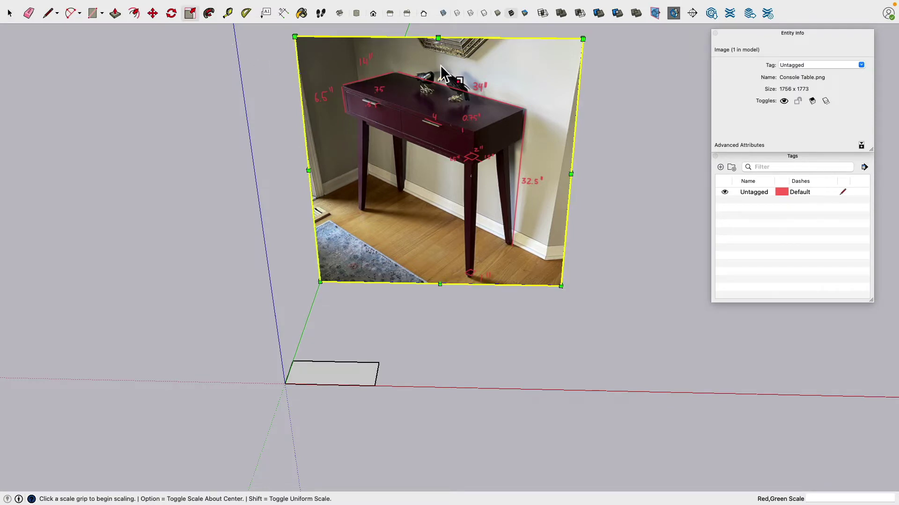
click(582, 39)
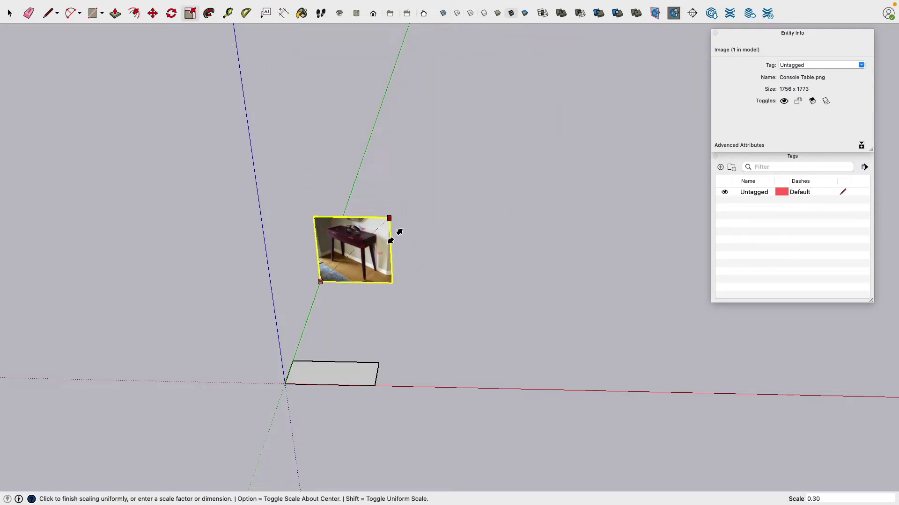
click(391, 240)
Step: Move the scaled photo down so it sits just behind the rectangle
click(153, 13)
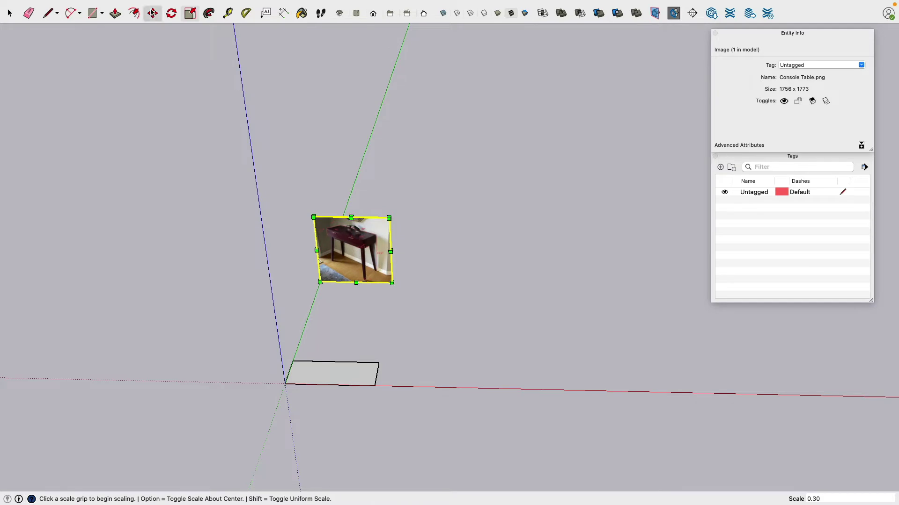
click(332, 291)
click(307, 349)
scroll(337, 381, up, 5)
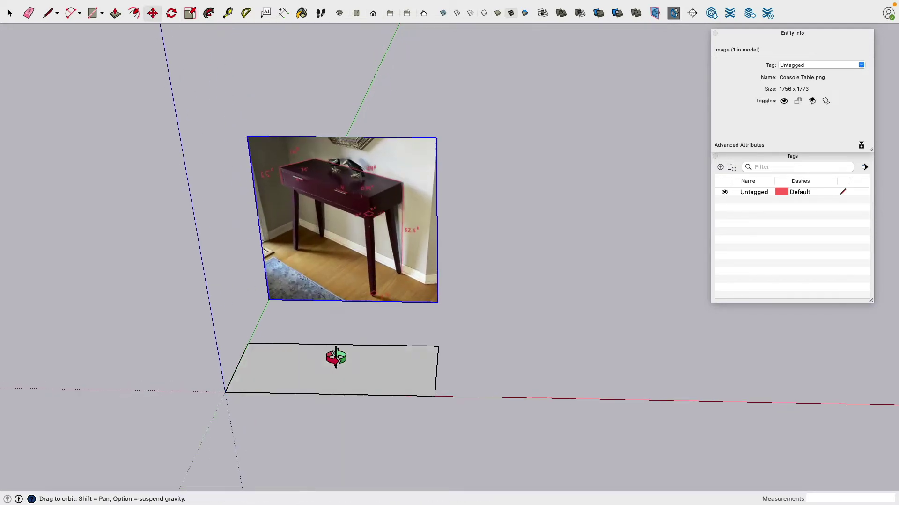
middle_drag(336, 347, 178, 220)
scroll(327, 345, up, 3)
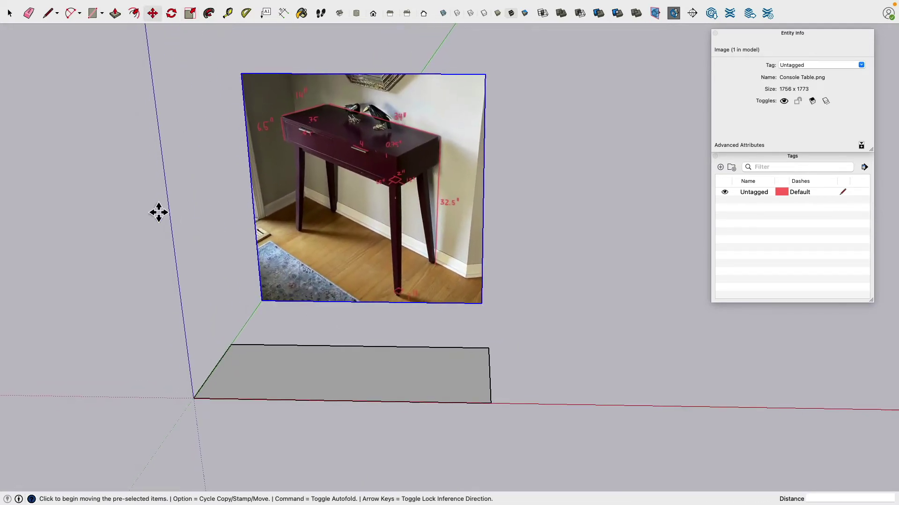
Step: Push/Pull the 34" × 14" rectangle up into a 6.5"-tall box
click(116, 13)
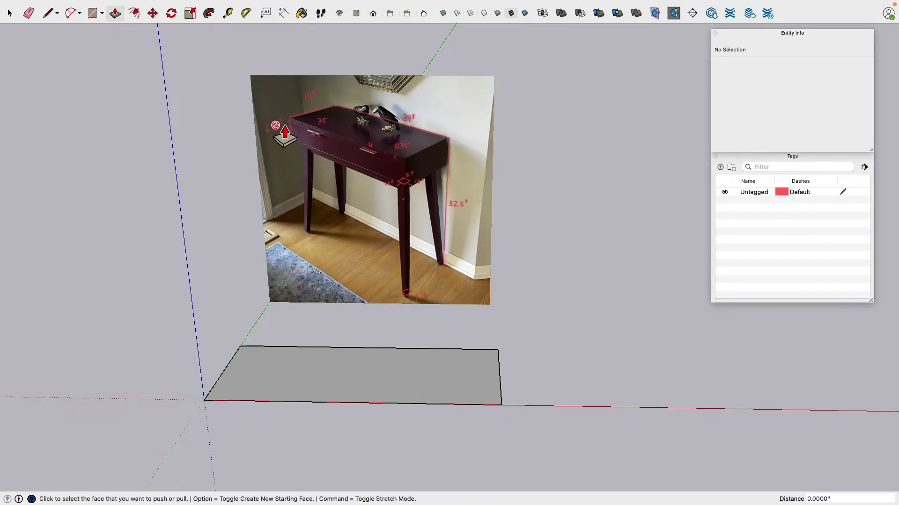
click(279, 388)
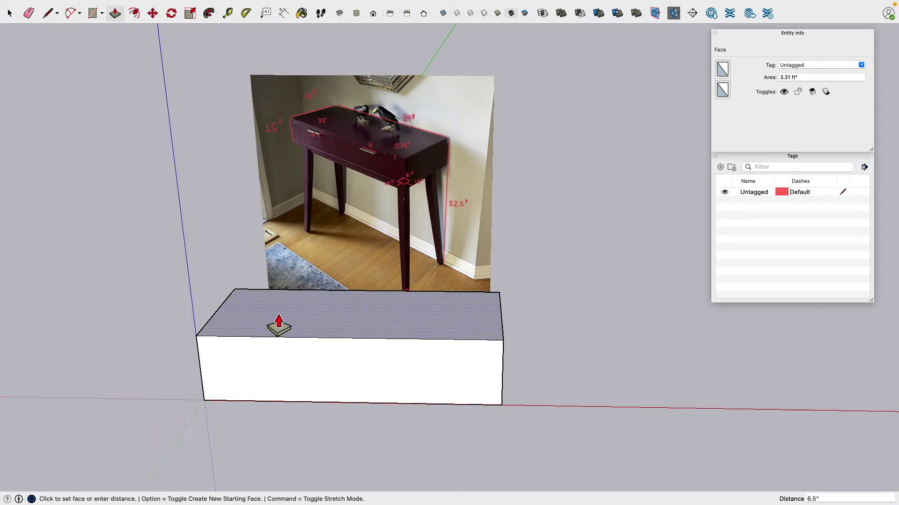
key(Return)
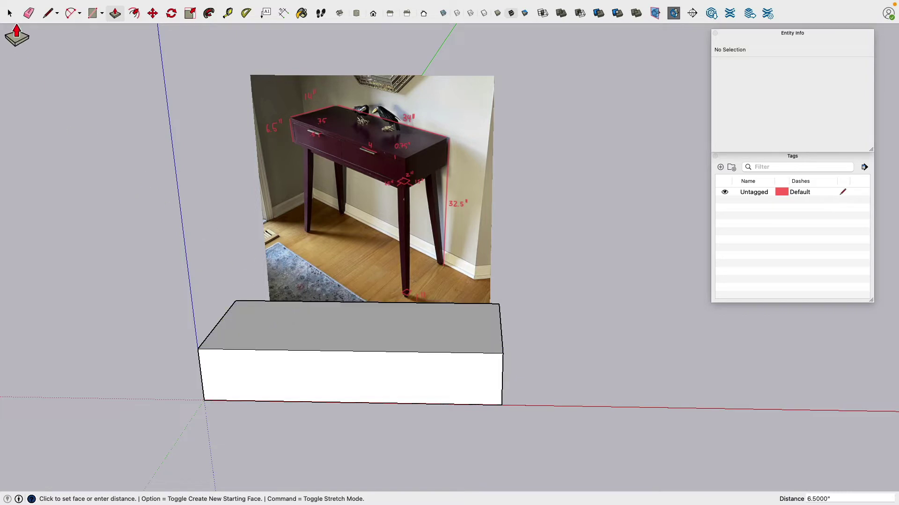
click(10, 12)
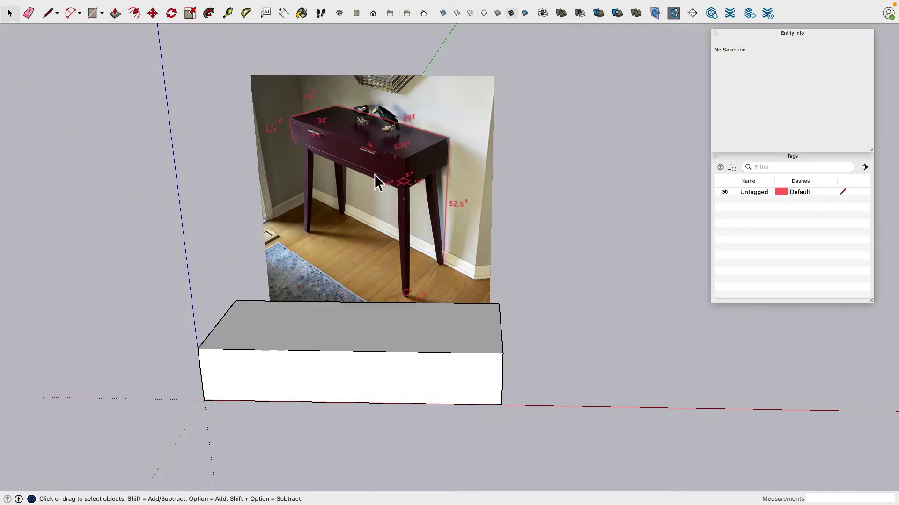
scroll(375, 176, up, 4)
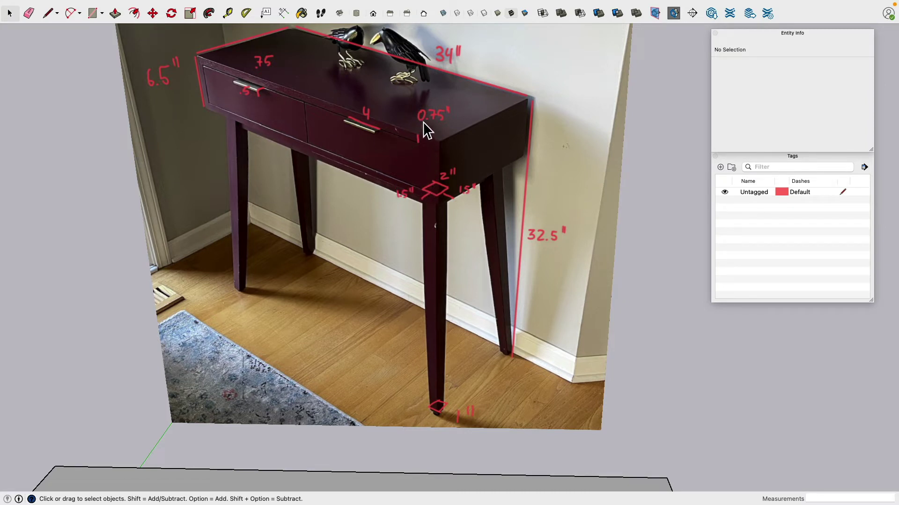
scroll(437, 127, down, 5)
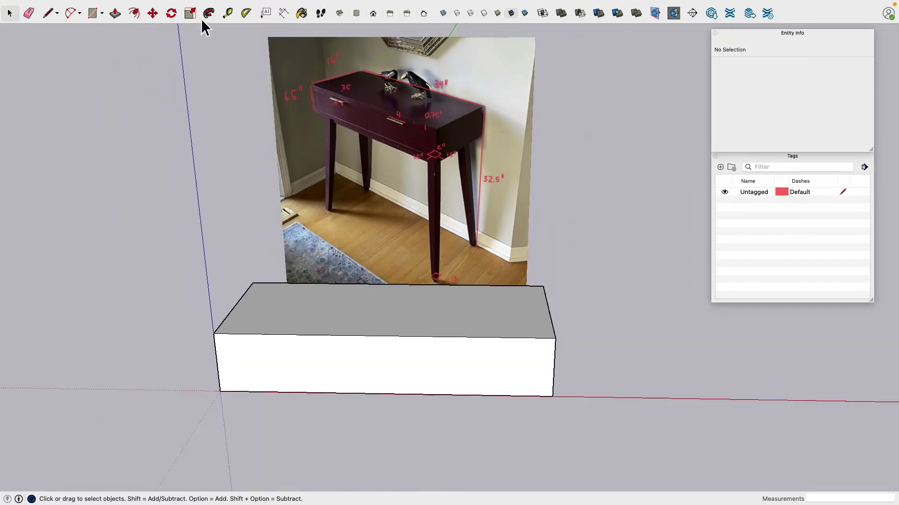
Step: Offset the box's front-face edges 0.75" inward to form a border outline
click(209, 14)
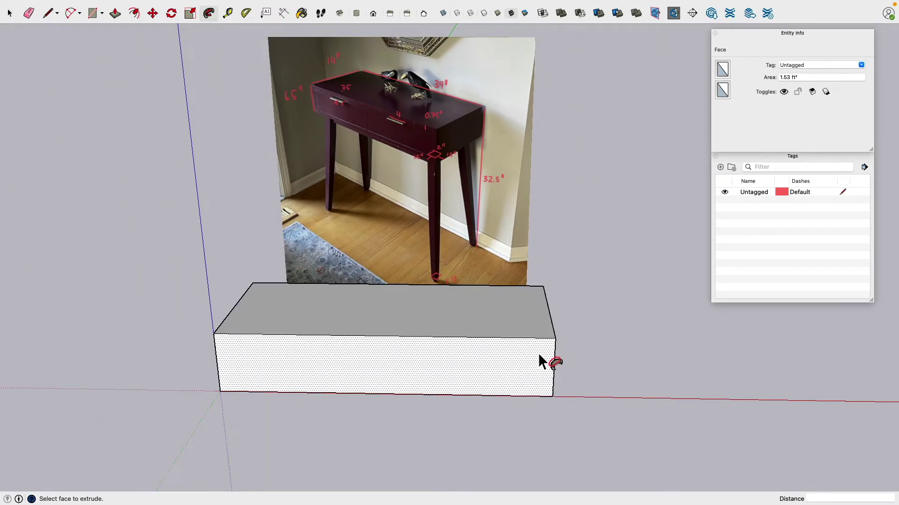
drag(550, 348, 502, 304)
key(Escape)
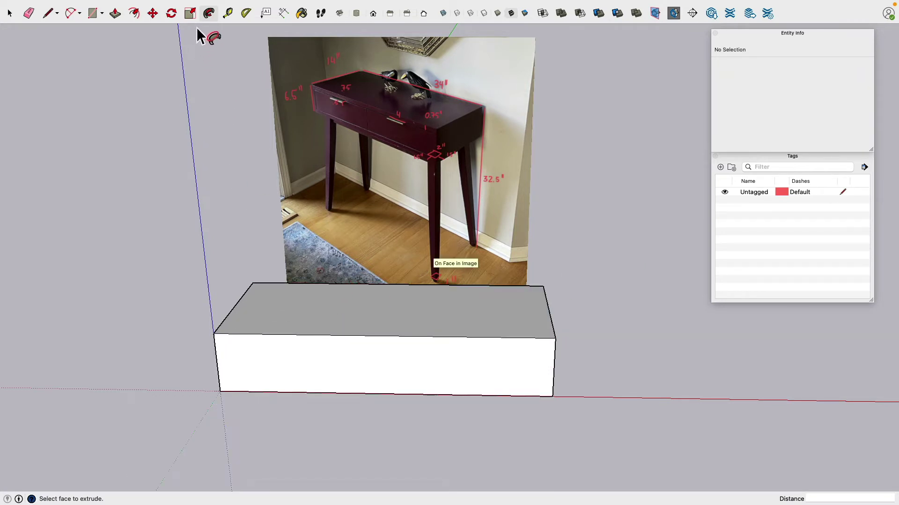
click(134, 13)
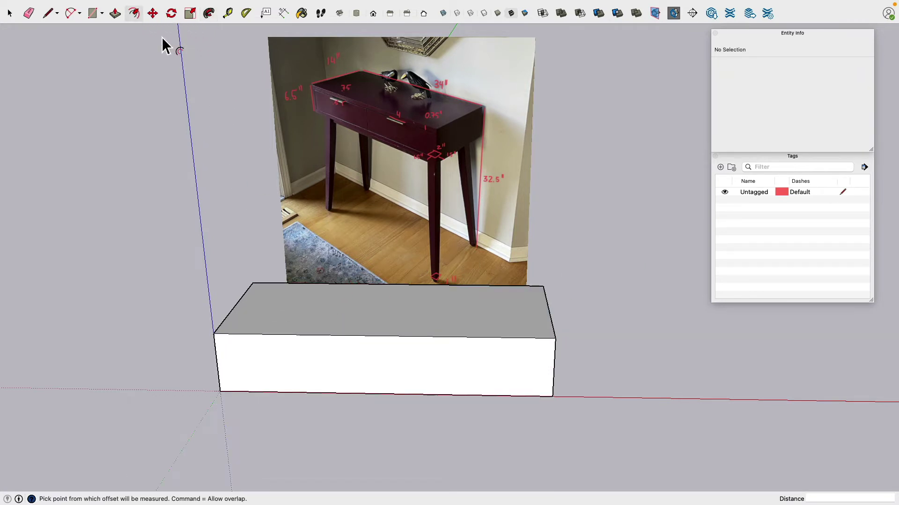
click(551, 349)
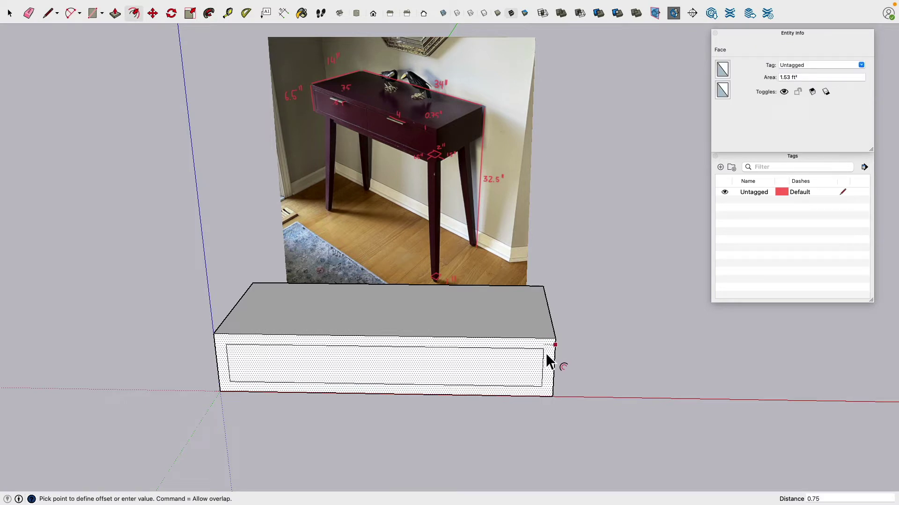
key(Return)
mouse_move(324, 227)
middle_down()
mouse_move(331, 201)
mouse_move(206, 208)
middle_up()
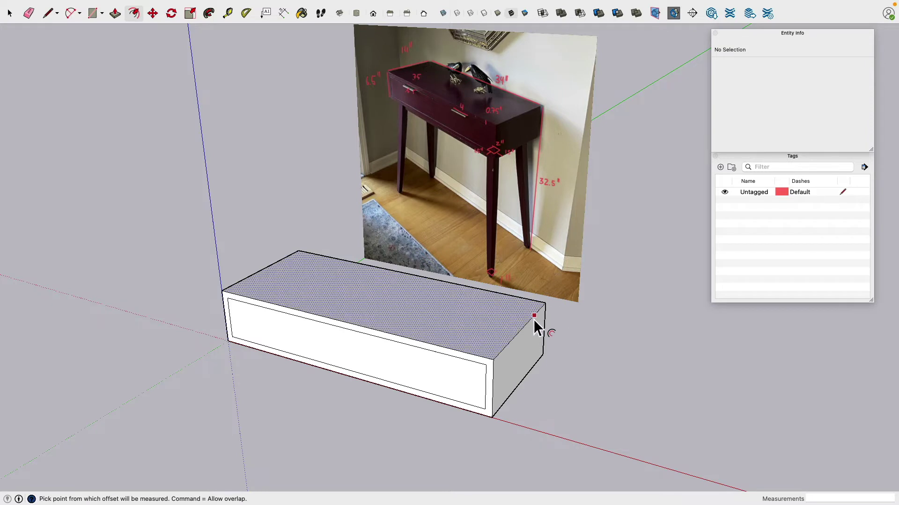
Step: Push the inset front panel 13.25" back, hollowing the box into a 0.75"-walled shell
click(116, 13)
click(257, 338)
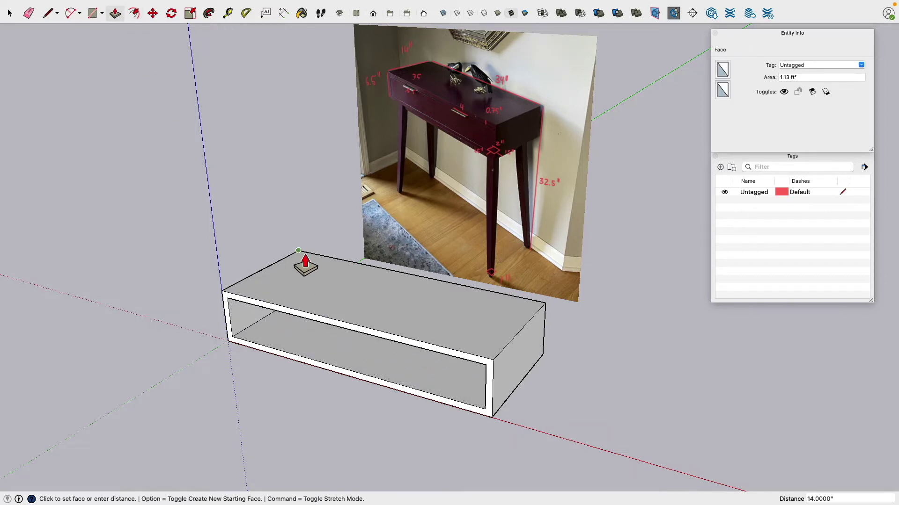
middle_drag(297, 251, 352, 175)
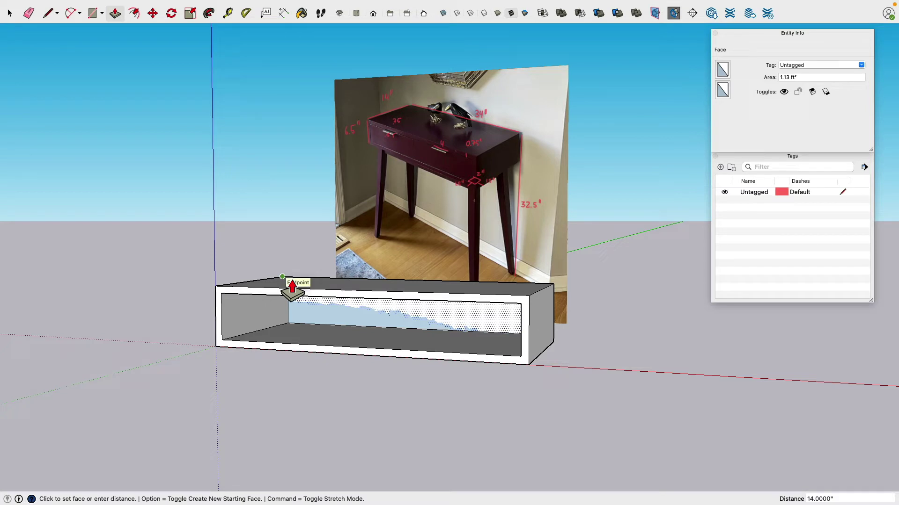
middle_drag(291, 286, 192, 349)
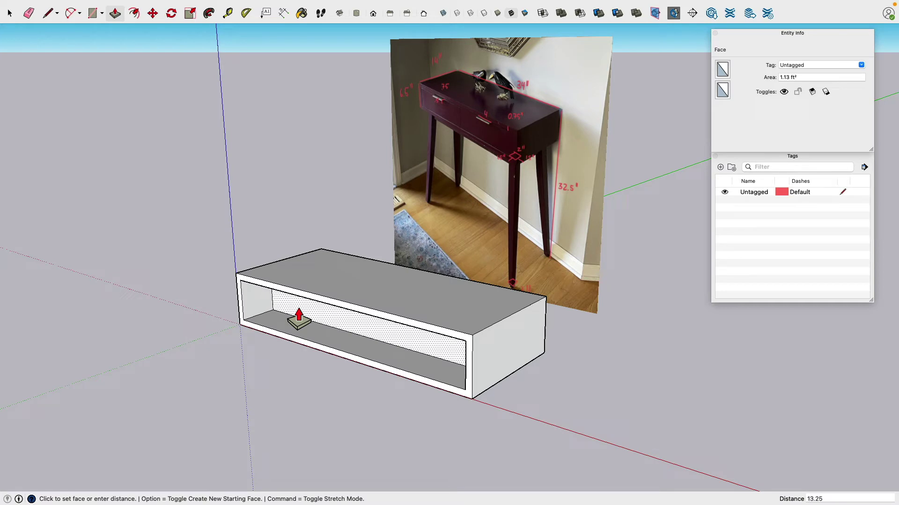
key(Return)
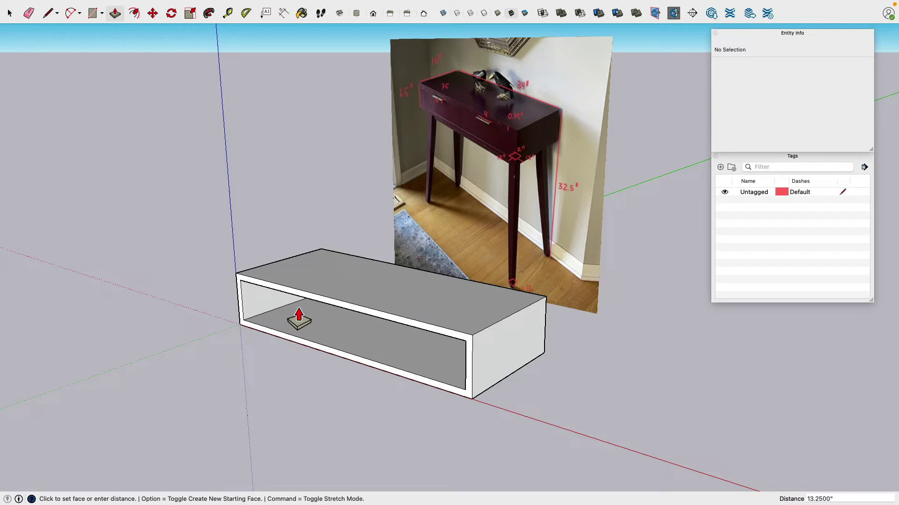
middle_drag(178, 254, 70, 248)
middle_drag(578, 295, 327, 267)
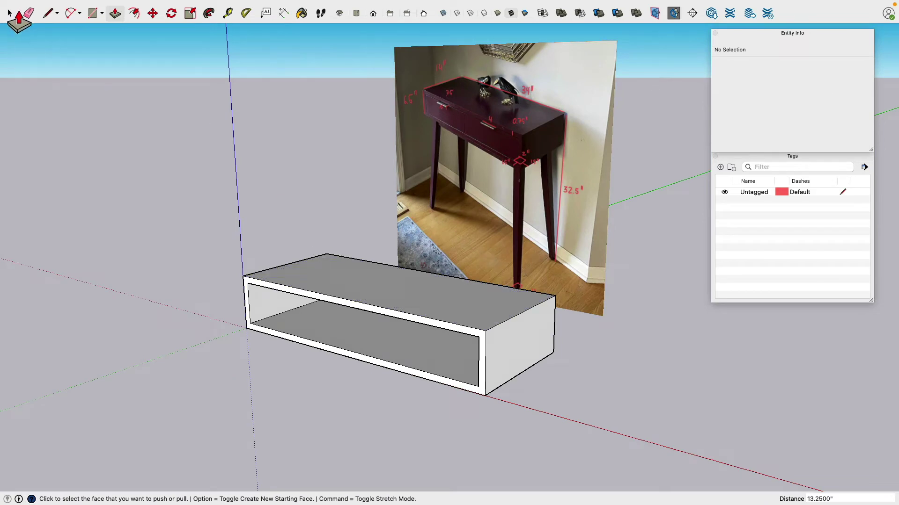
Step: Select all faces of the hollowed apron box and make them one group (0.54 ft³ solid)
click(10, 13)
triple_click(330, 274)
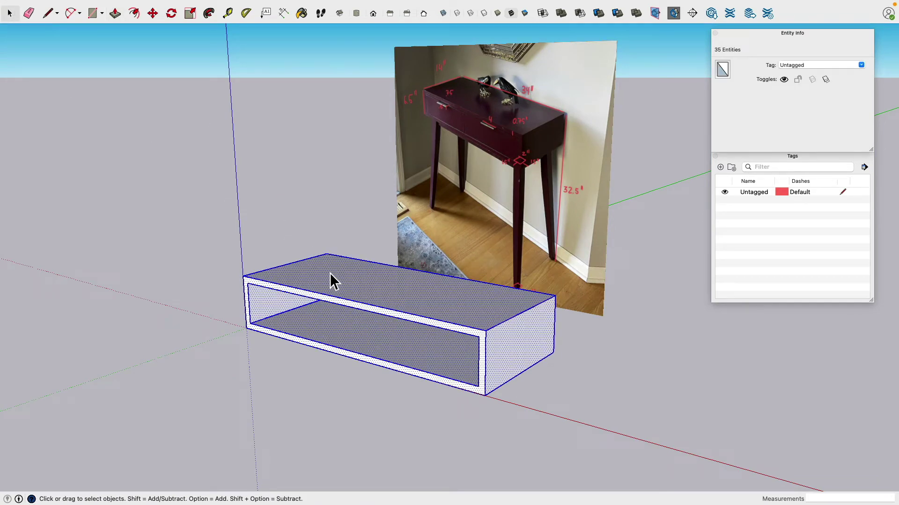
right_click(328, 269)
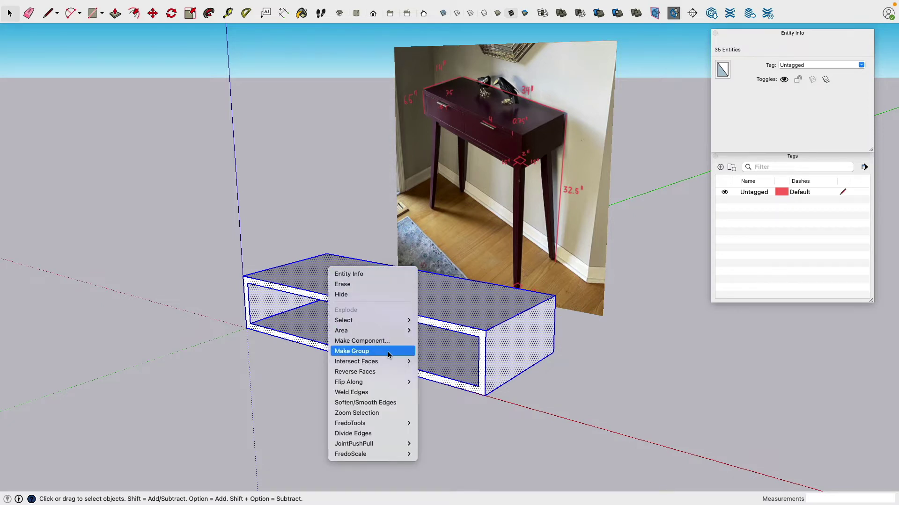
click(351, 351)
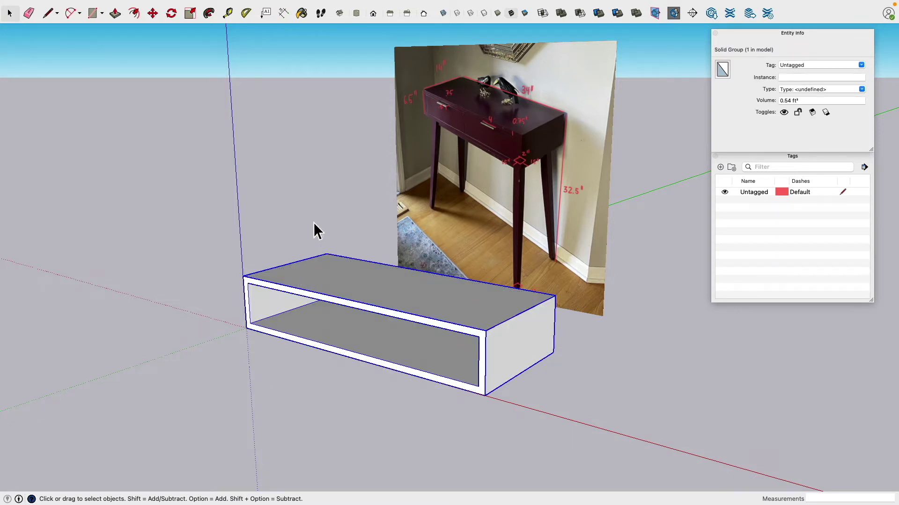
middle_drag(283, 211, 390, 210)
scroll(294, 217, down, 2)
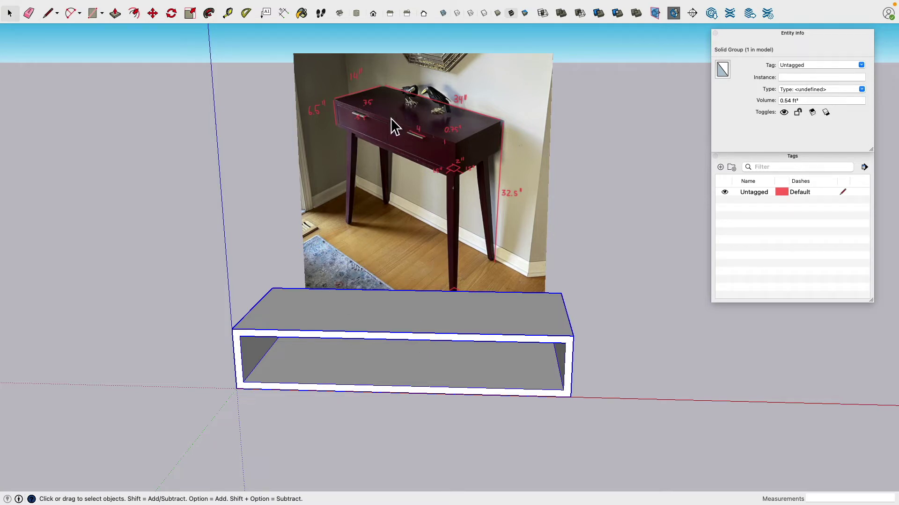
scroll(372, 124, up, 5)
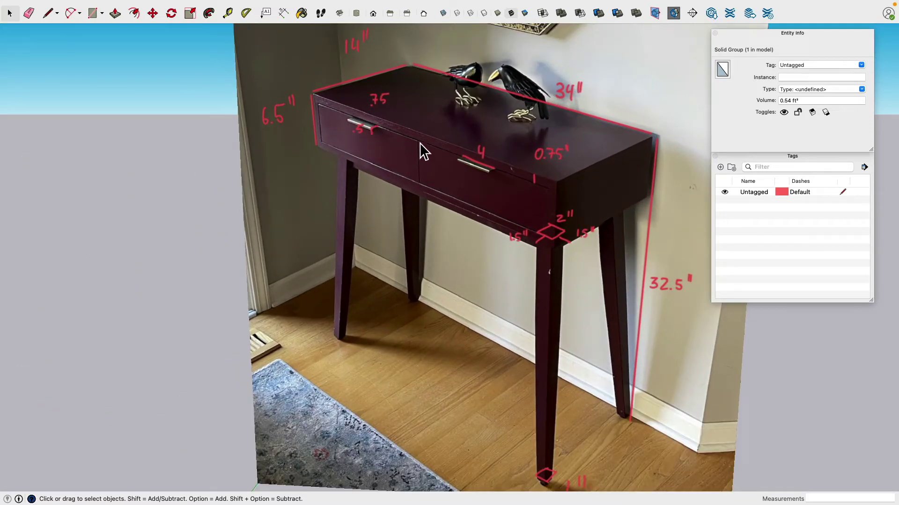
scroll(383, 141, down, 6)
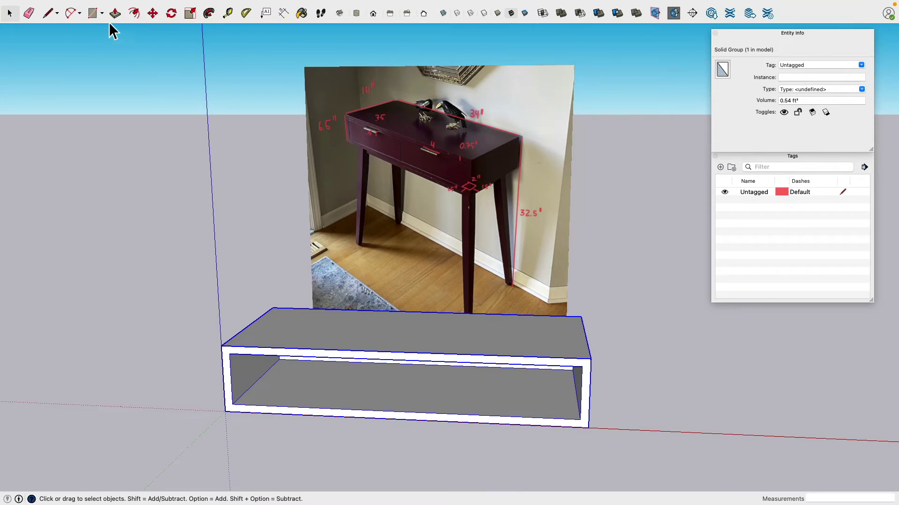
Step: Fill the front opening with a rectangle face and split it in half with a vertical divider line
key(r)
click(230, 353)
click(582, 432)
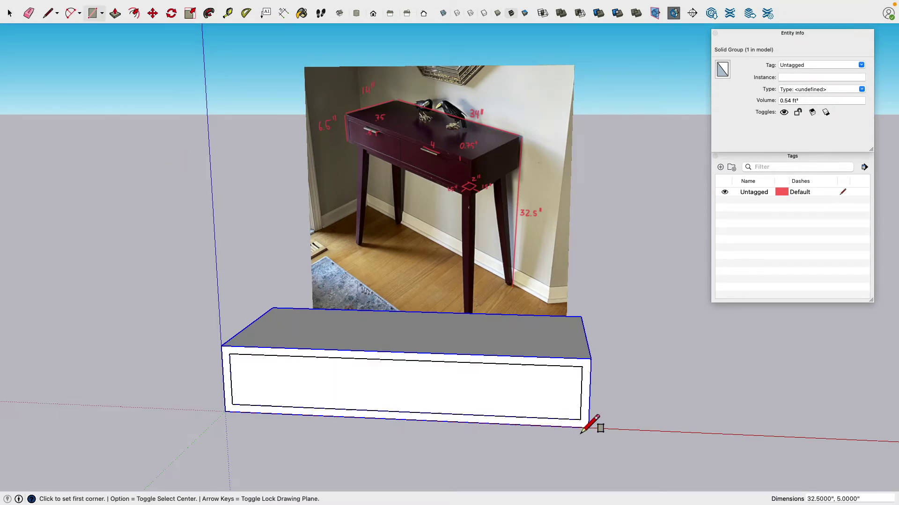
middle_drag(206, 164, 139, 185)
shift+middle_drag(213, 247, 156, 179)
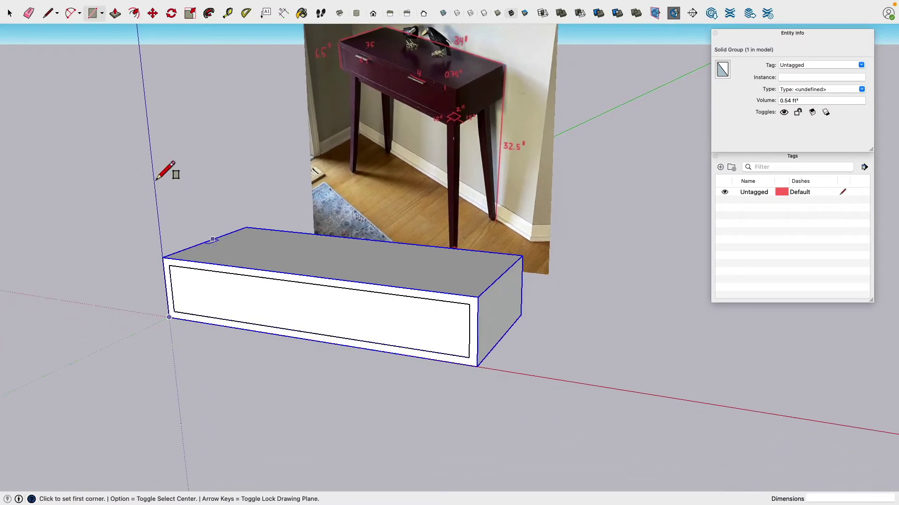
click(49, 13)
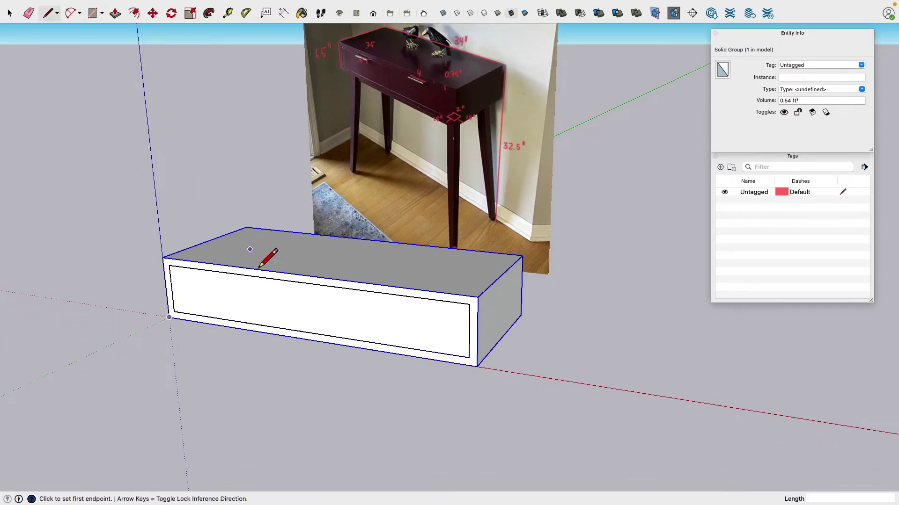
click(307, 284)
click(310, 333)
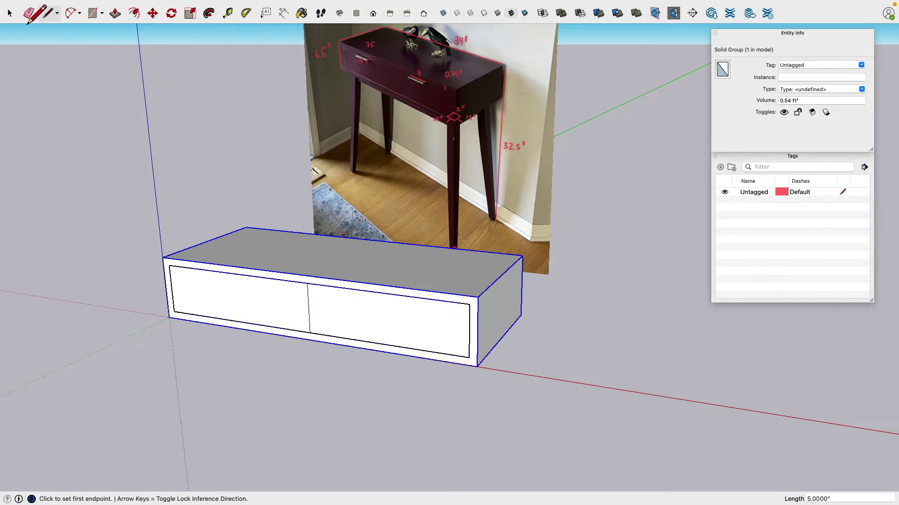
Step: Delete the right half's face and edges, undoing an accidental erase, leaving that half open
click(29, 13)
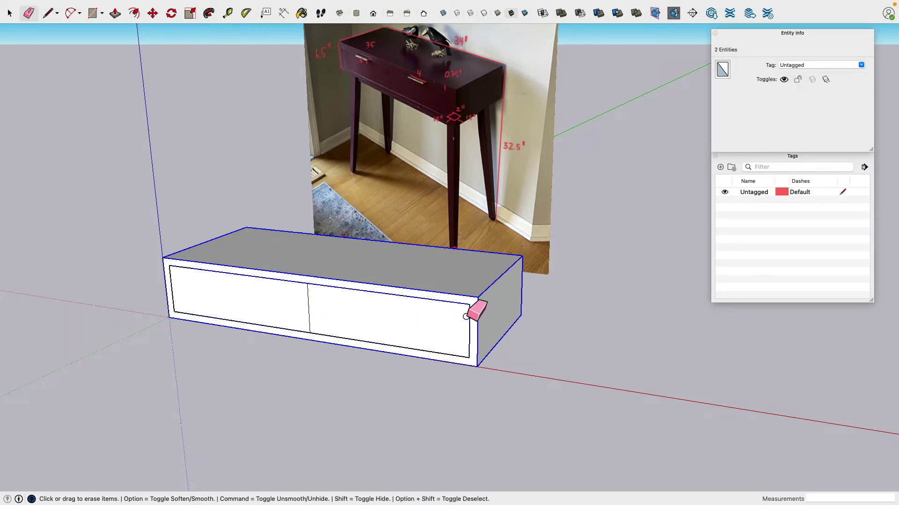
drag(473, 310, 453, 360)
key(super+z)
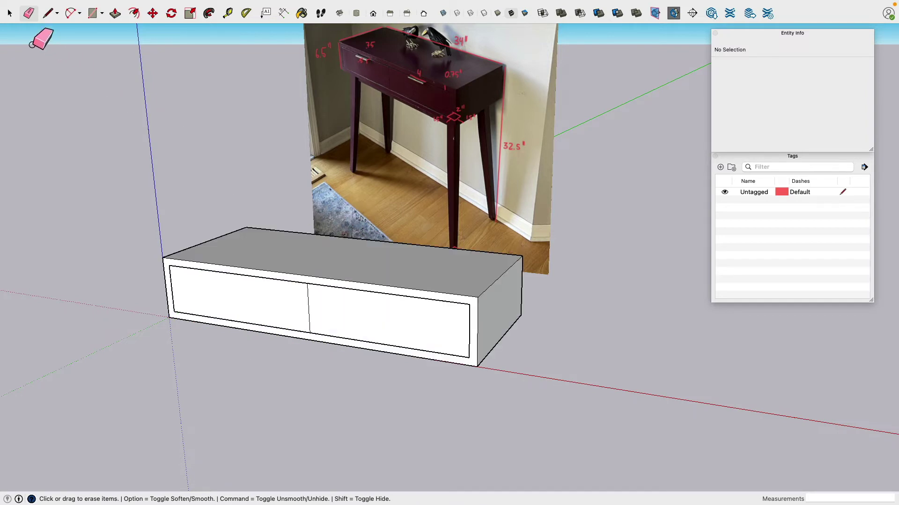
click(9, 13)
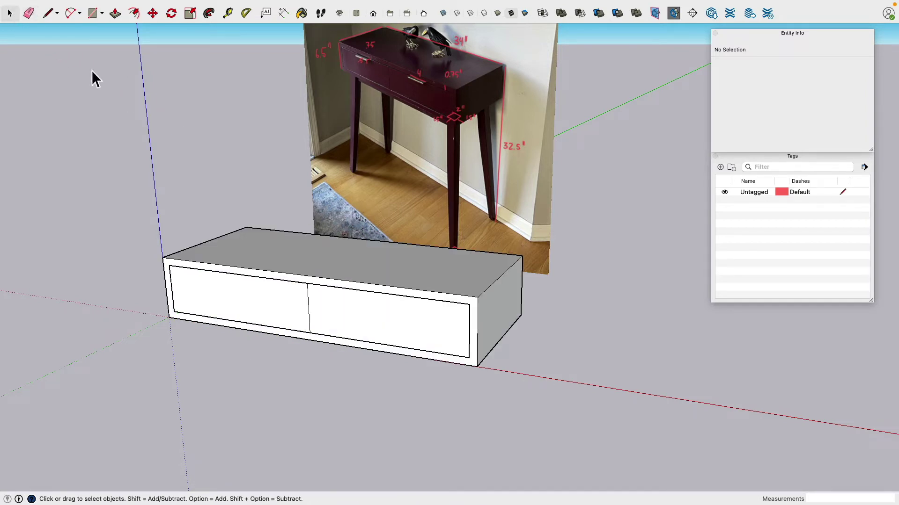
click(445, 307)
key(Delete)
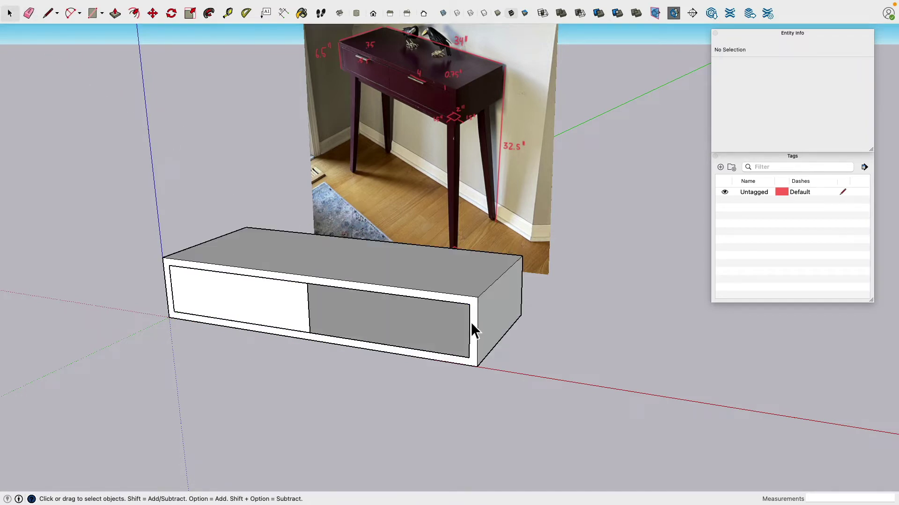
click(471, 323)
click(458, 359)
middle_drag(411, 351, 288, 331)
scroll(242, 274, up, 5)
Step: Pull the left drawer front face out 0.75" into a solid panel
click(241, 273)
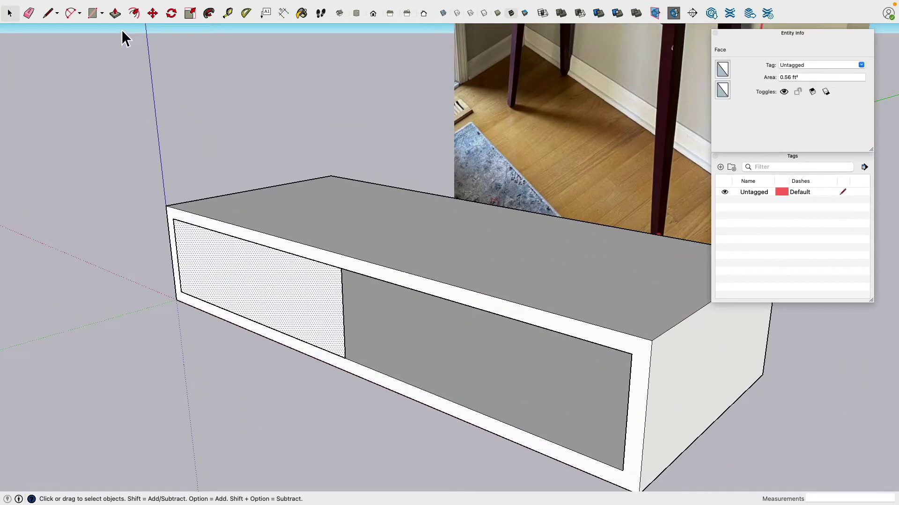
click(115, 13)
click(296, 293)
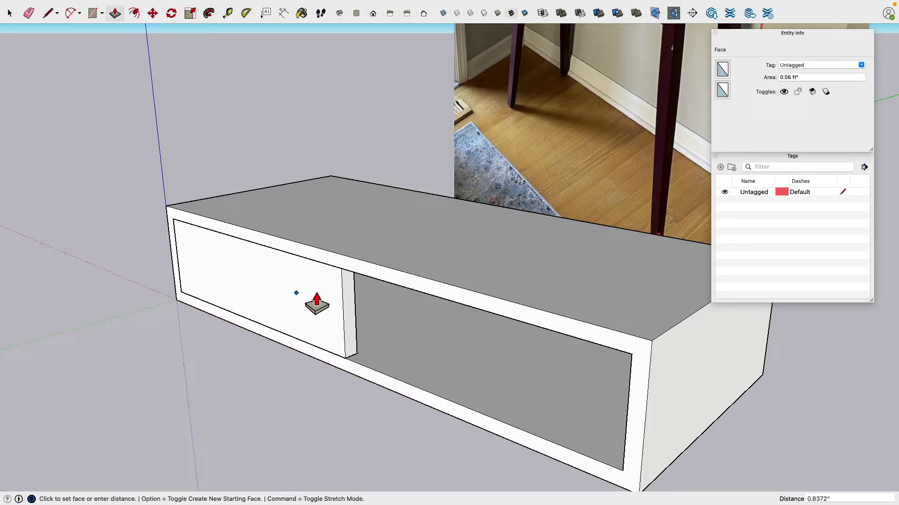
text(0.75)
key(Return)
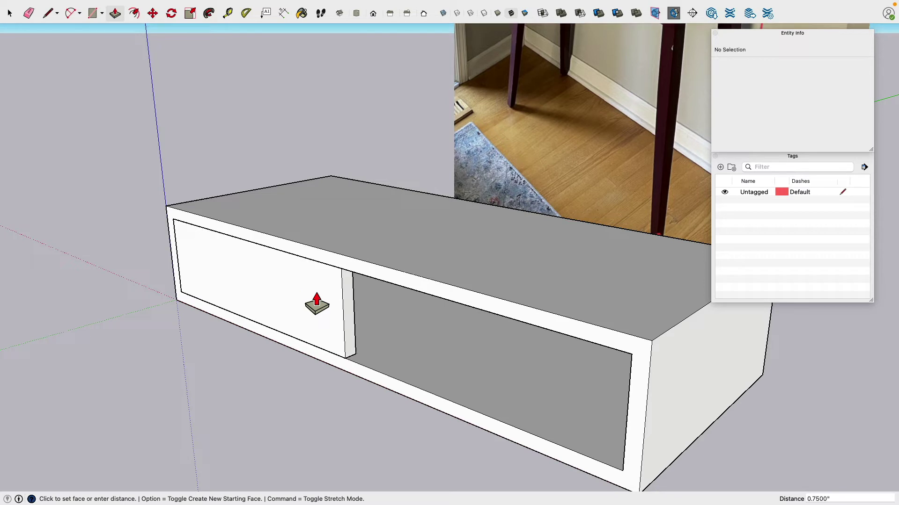
middle_drag(311, 310, 240, 270)
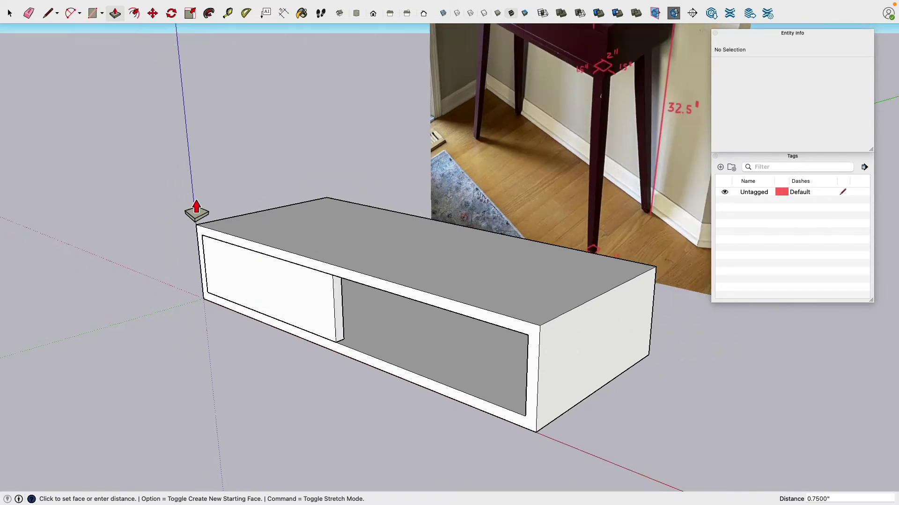
middle_drag(214, 201, 289, 196)
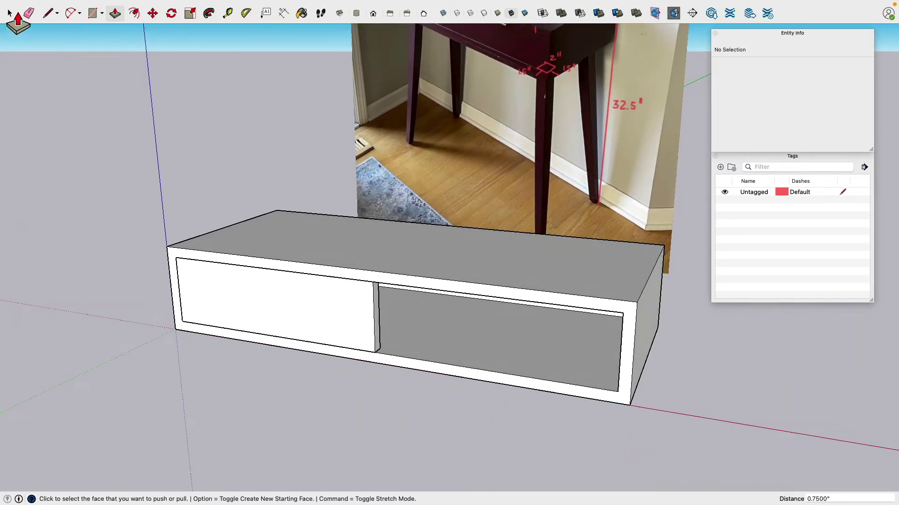
click(13, 18)
middle_drag(159, 136, 249, 231)
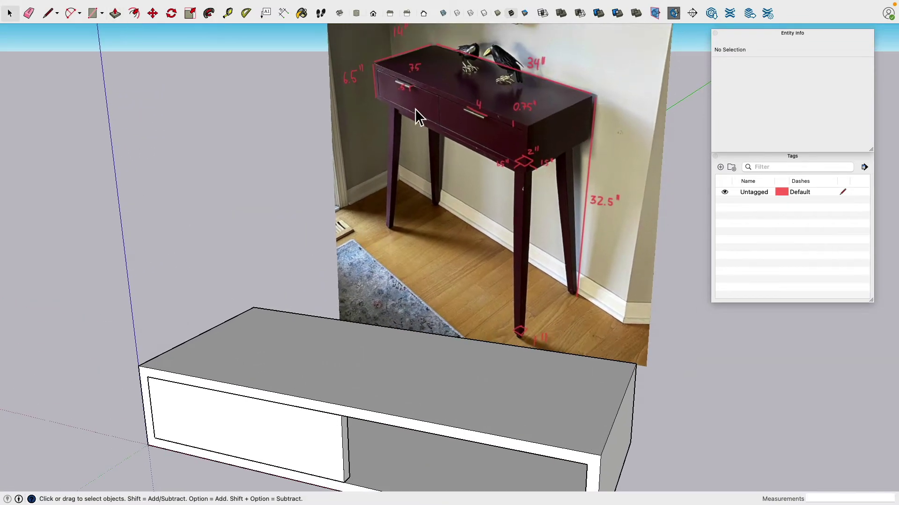
scroll(416, 109, up, 5)
middle_drag(429, 94, 592, 104)
scroll(473, 94, down, 3)
scroll(466, 89, down, 3)
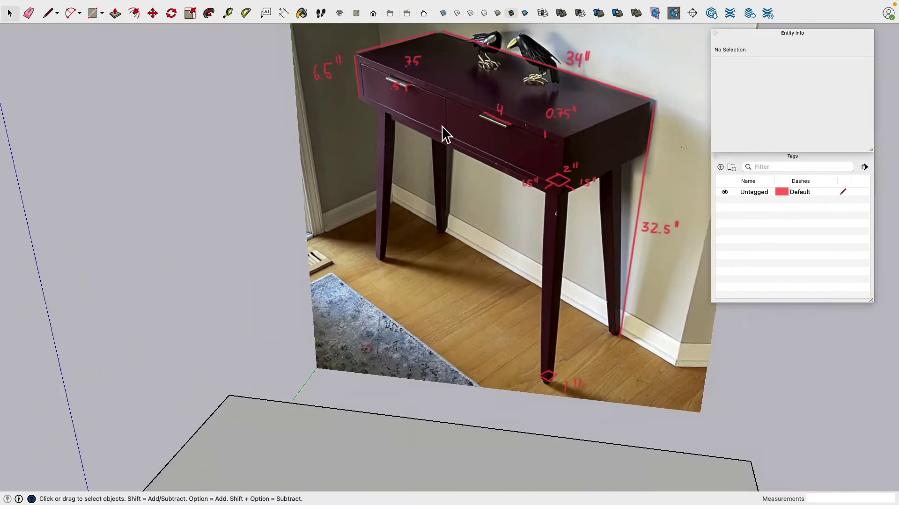
middle_drag(467, 131, 417, 71)
scroll(416, 73, up, 5)
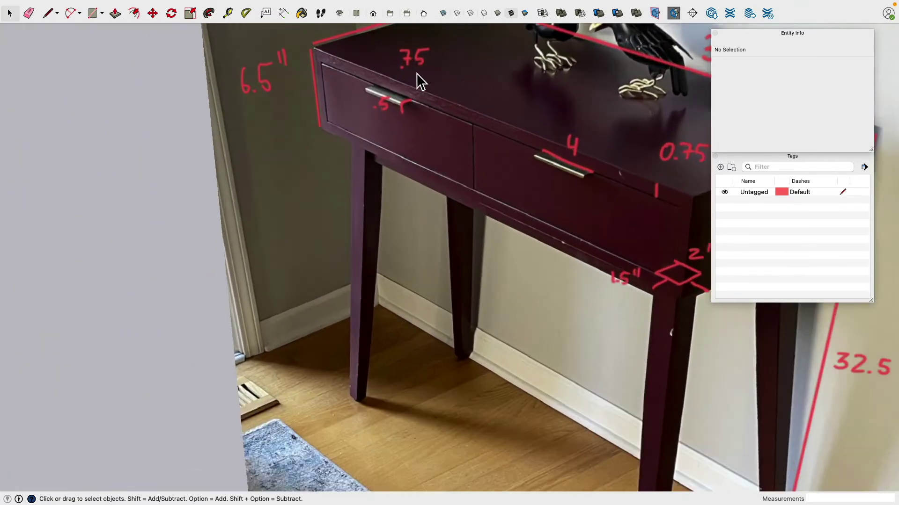
scroll(416, 80, down, 2)
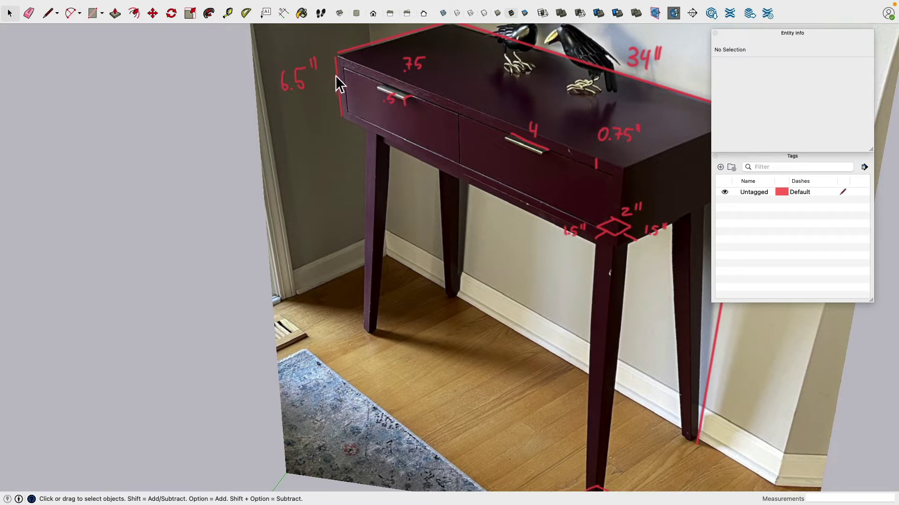
scroll(348, 82, down, 5)
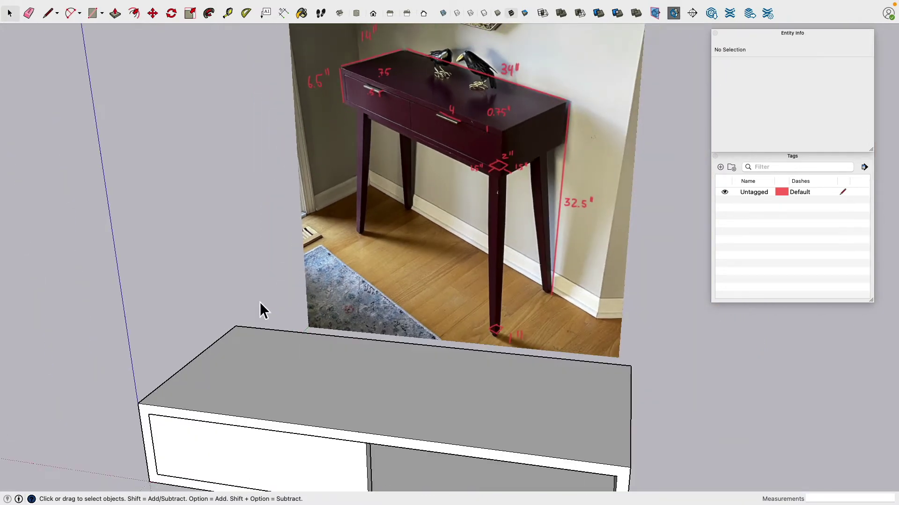
scroll(399, 103, up, 5)
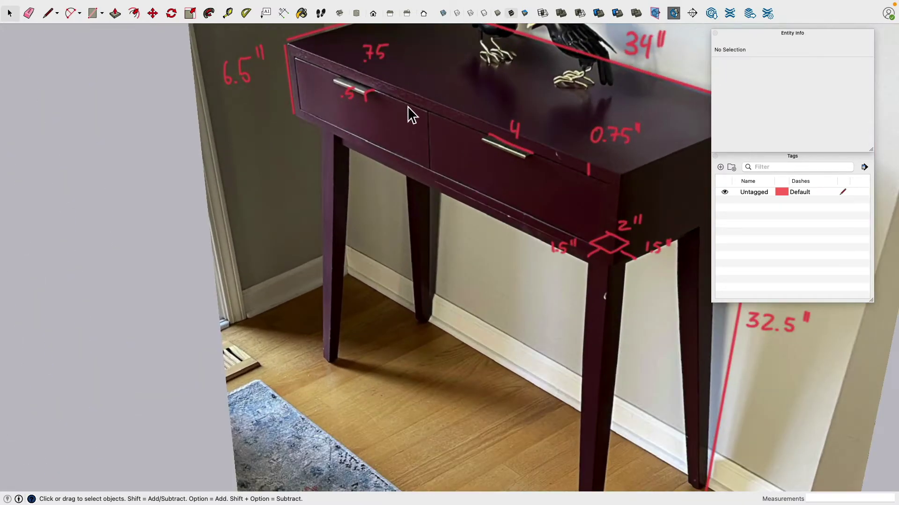
scroll(406, 117, down, 5)
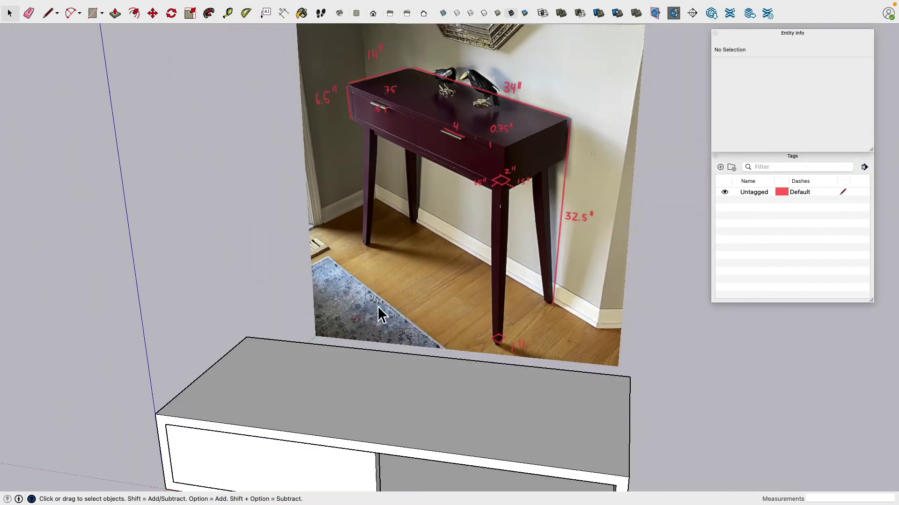
middle_drag(411, 295, 268, 261)
scroll(271, 268, up, 2)
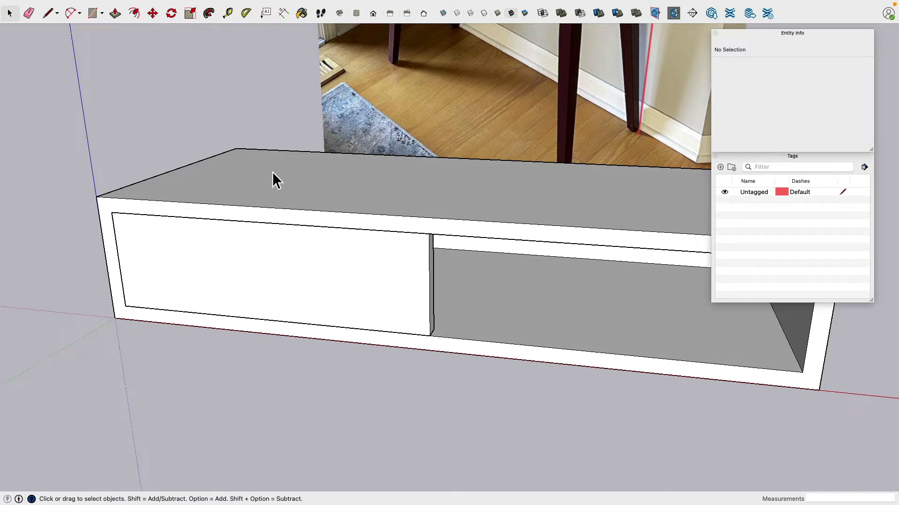
Step: Hide the table shell group with Edit > Hide
click(310, 188)
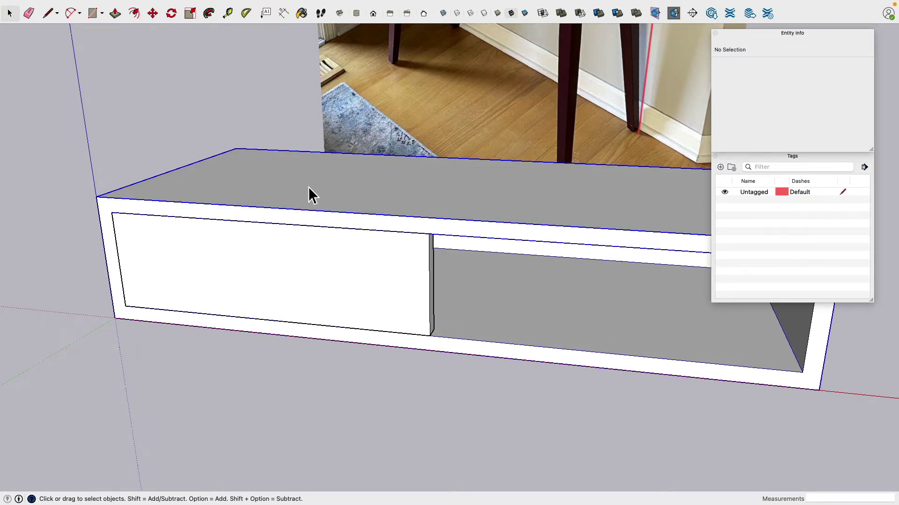
click(88, 5)
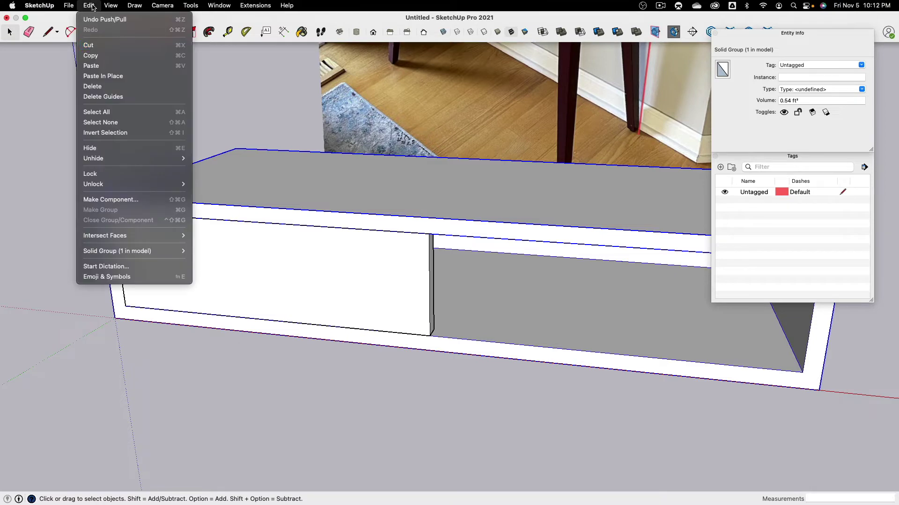
click(107, 148)
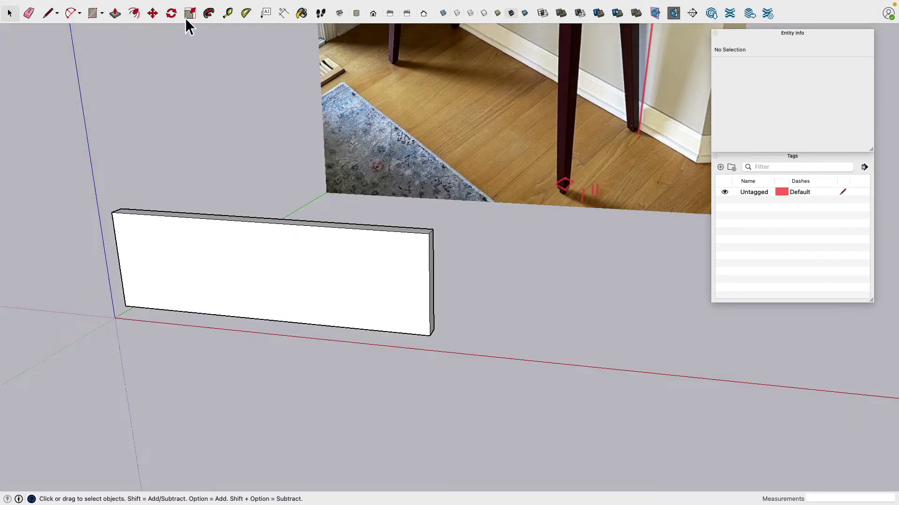
Step: Push the drawer front's right and left end faces out 0.01 inch
click(115, 15)
middle_drag(367, 225, 416, 303)
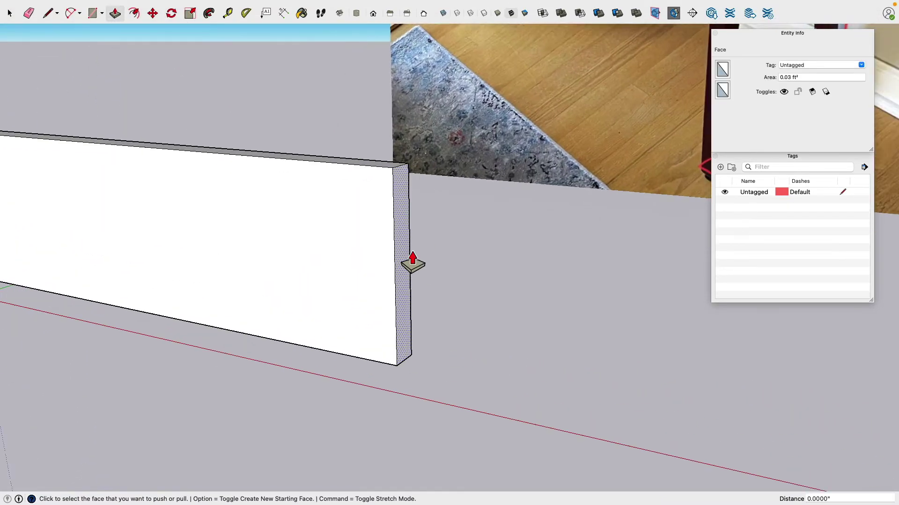
click(412, 264)
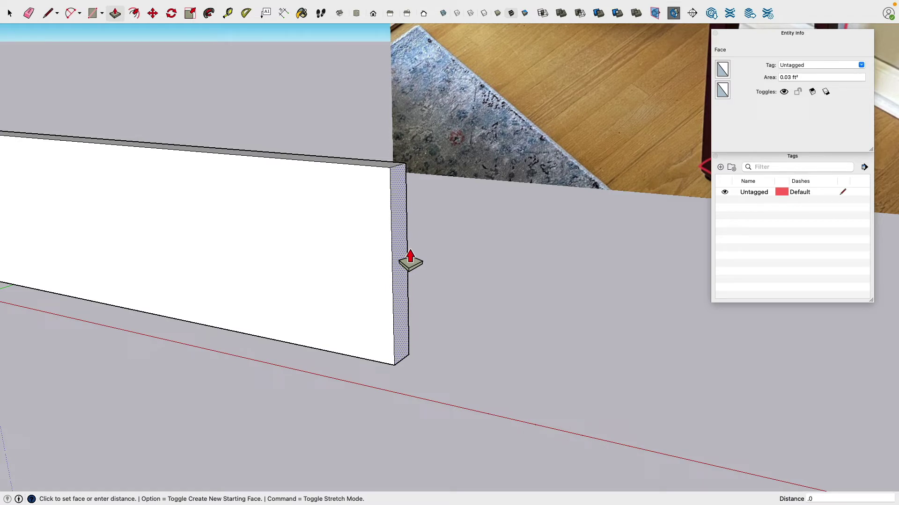
key(Return)
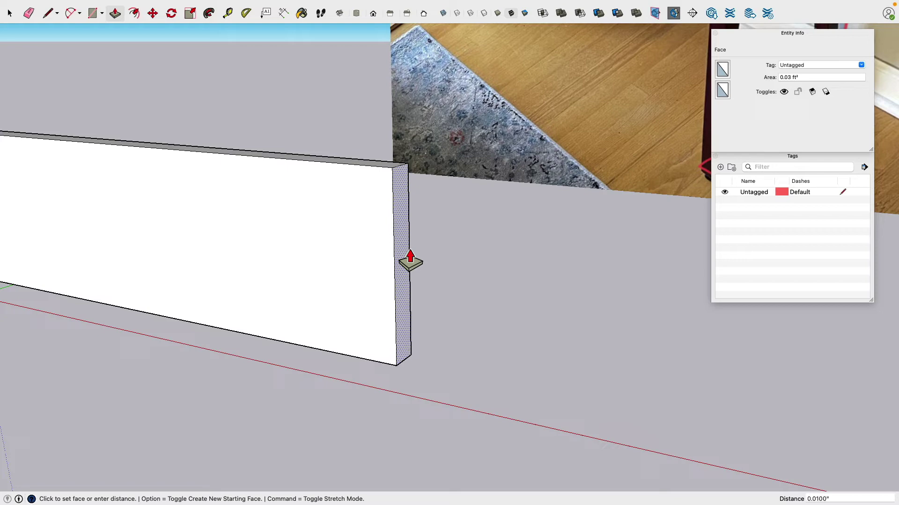
scroll(410, 262, down, 5)
scroll(258, 263, up, 3)
mouse_move(267, 257)
middle_down()
mouse_move(307, 226)
mouse_move(265, 260)
middle_up()
scroll(264, 259, up, 3)
click(345, 257)
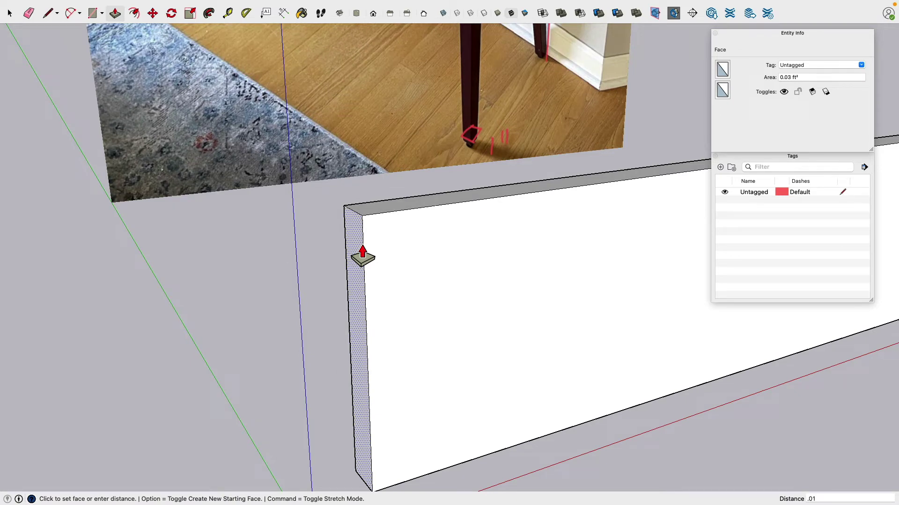
key(Return)
Step: Pull the drawer front's top and bottom faces out 0.01 inch
click(372, 212)
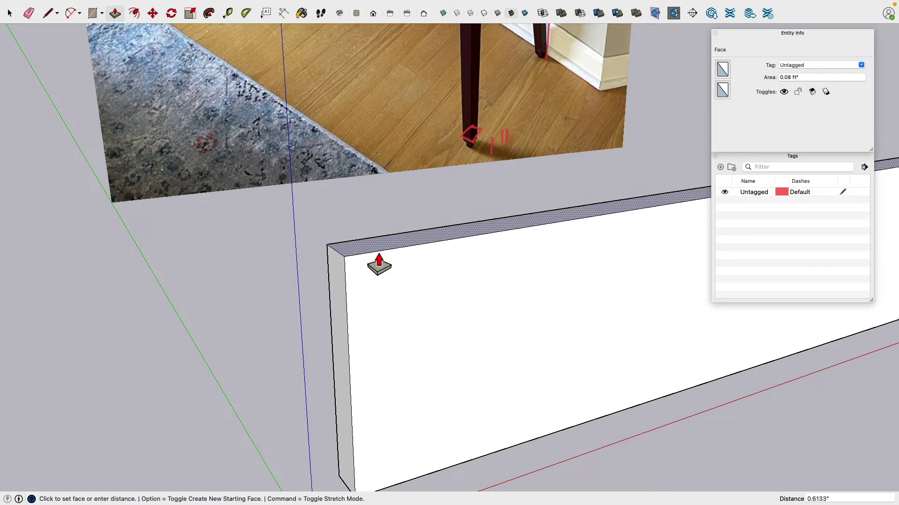
text(.01)
key(Return)
scroll(377, 262, down, 5)
middle_drag(378, 261, 451, 276)
scroll(392, 374, up, 5)
scroll(392, 375, down, 10)
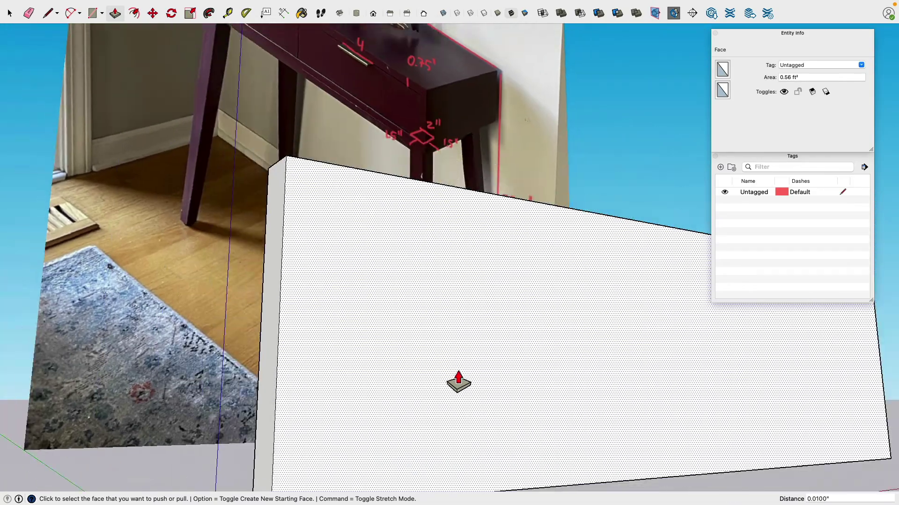
middle_drag(458, 381, 505, 279)
scroll(457, 367, up, 3)
click(458, 371)
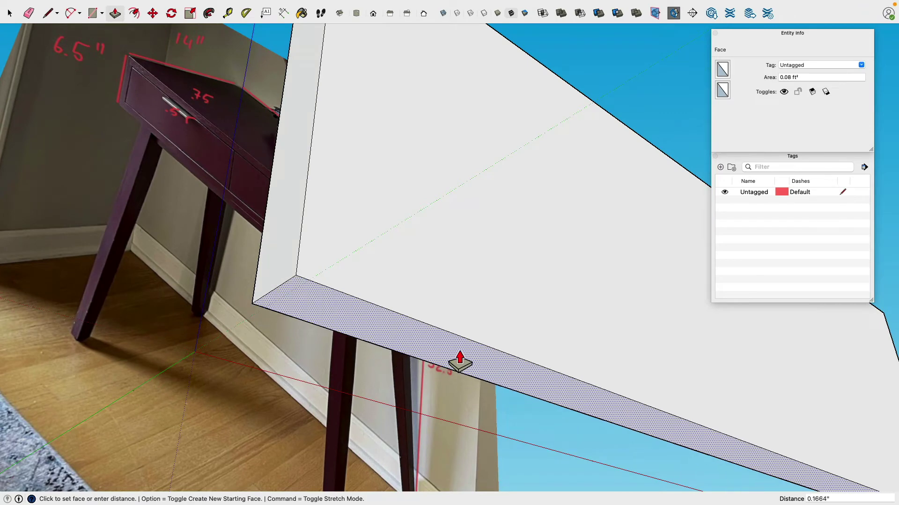
key(Return)
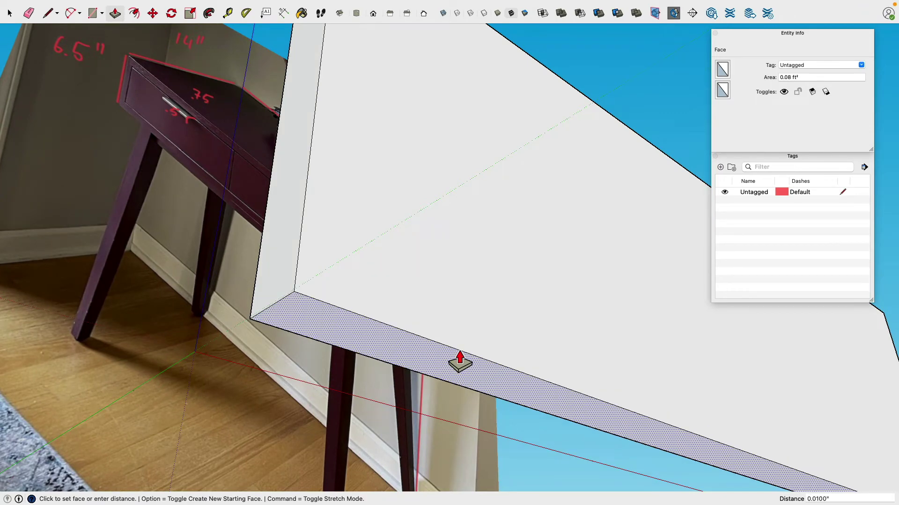
Step: Unhide all hidden geometry to bring back the table shell
click(10, 13)
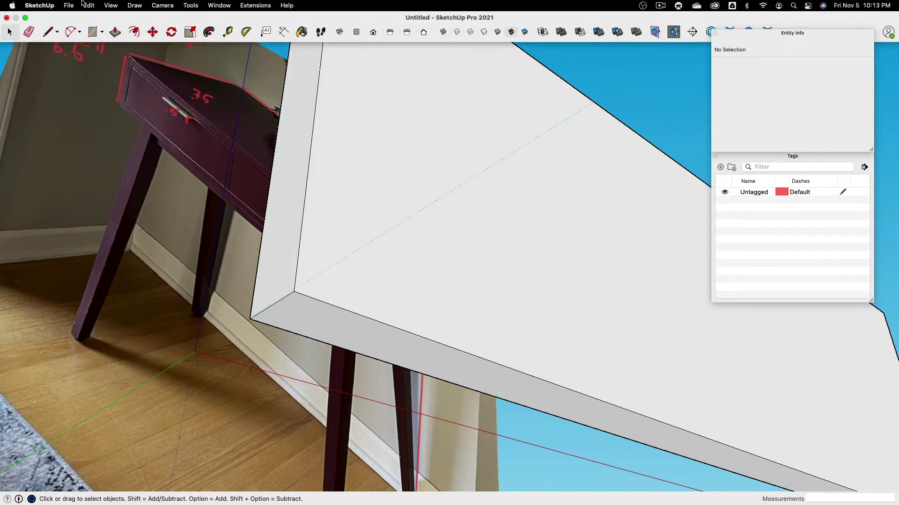
click(88, 5)
mouse_move(170, 163)
click(199, 179)
Step: Orbit, zoom and pan to inspect the restored box around the drawer front
scroll(304, 242, up, 3)
scroll(309, 244, down, 3)
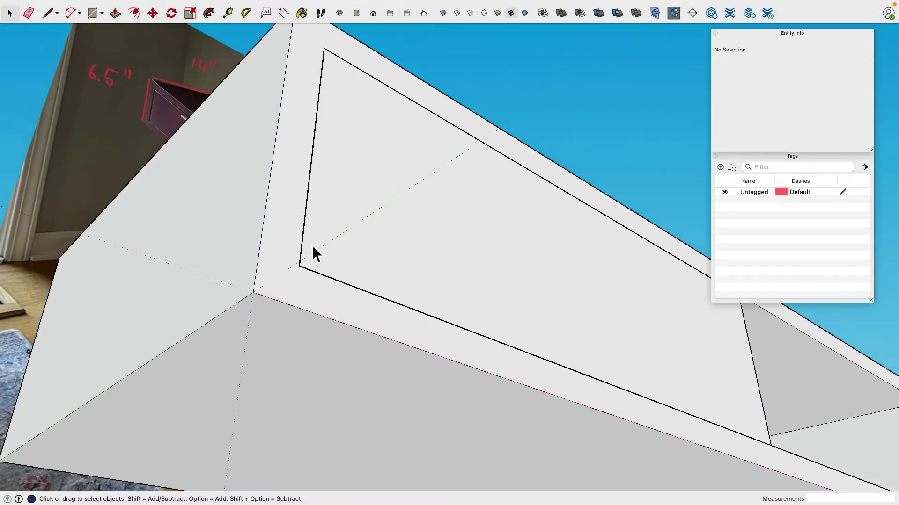
middle_drag(313, 245, 214, 296)
scroll(243, 170, up, 5)
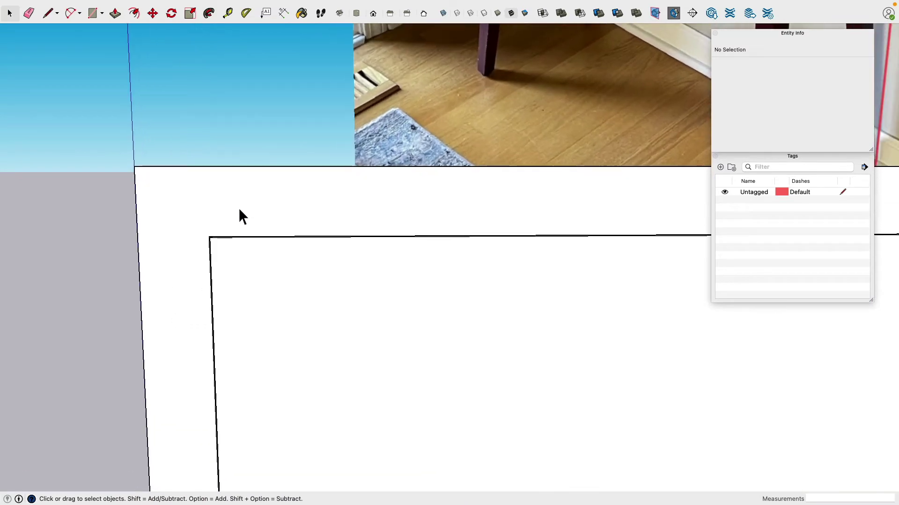
scroll(221, 225, down, 2)
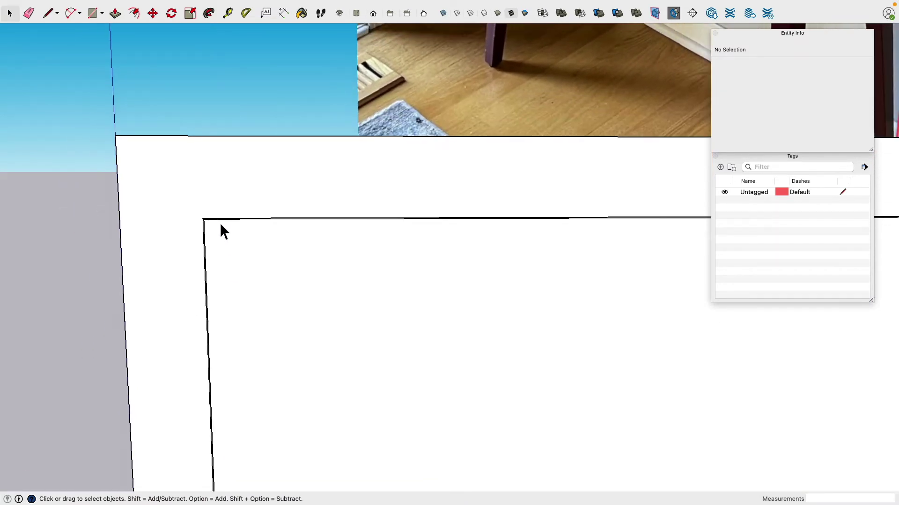
scroll(221, 225, down, 5)
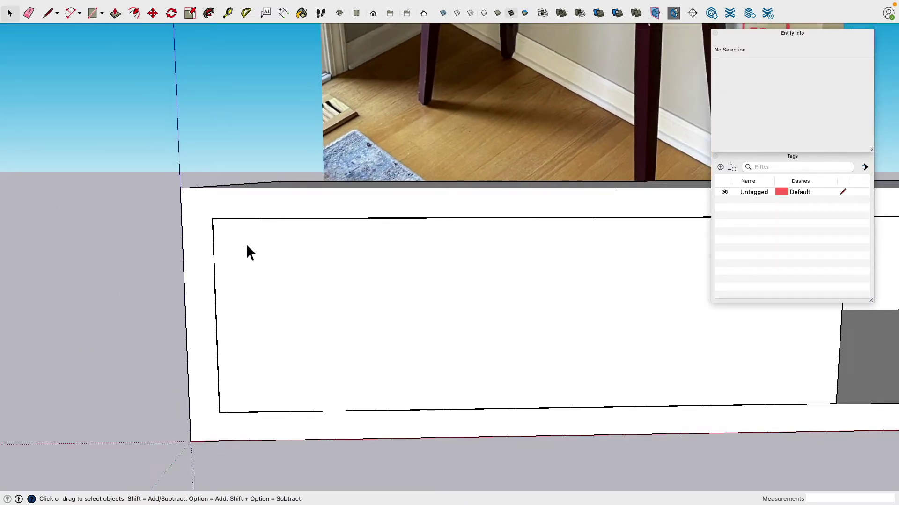
scroll(249, 247, down, 3)
middle_drag(331, 237, 230, 258)
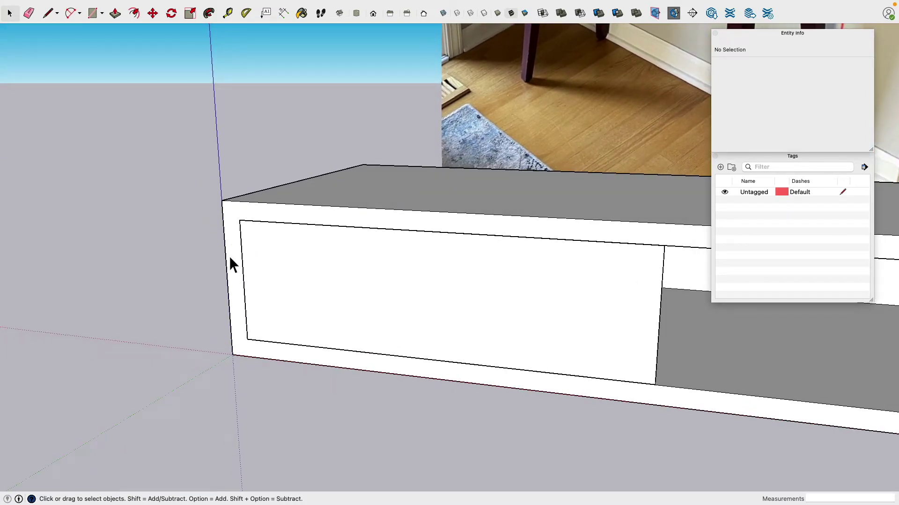
scroll(230, 258, down, 5)
shift+middle_drag(287, 231, 290, 330)
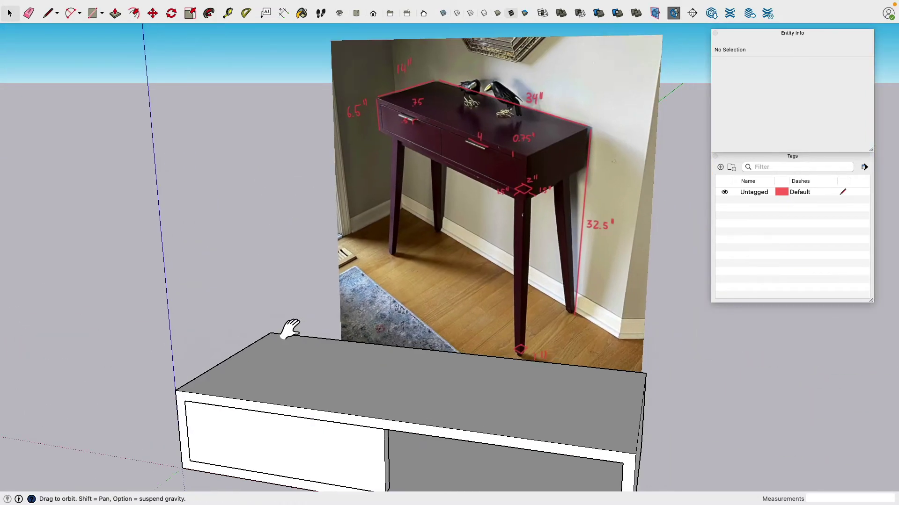
scroll(439, 267, up, 10)
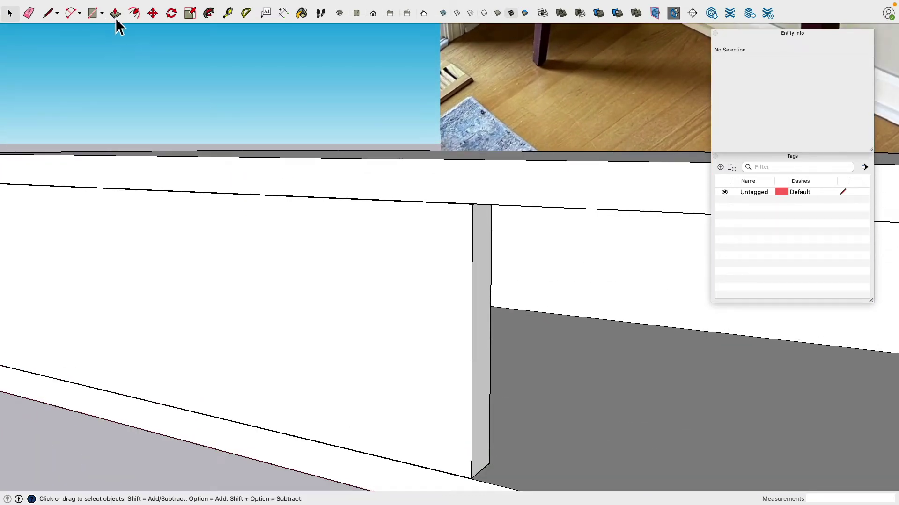
Step: Push the drawer front's right side face out 0.1 inch
click(115, 19)
scroll(558, 281, up, 4)
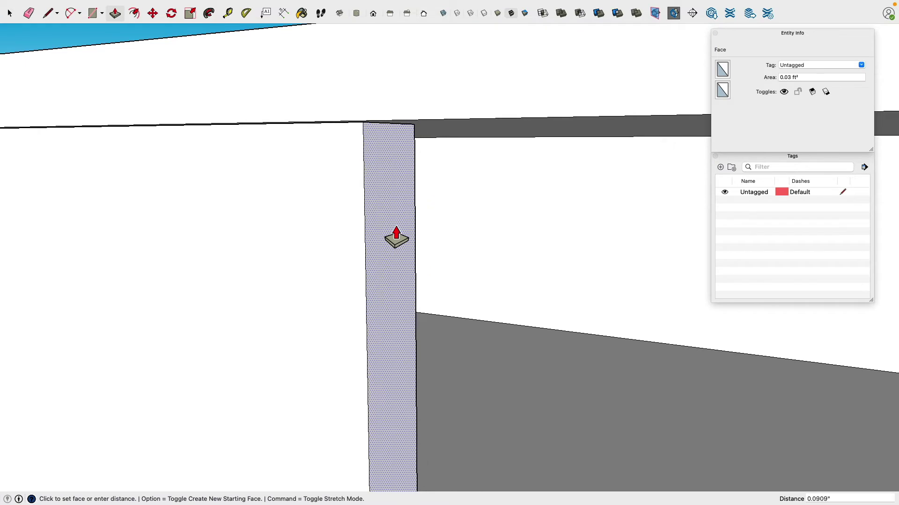
text(.1)
key(Return)
scroll(394, 236, down, 3)
Step: Extend the drawer front's top face 0.01 inch, undoing an accidental 0.1 push
middle_drag(393, 237, 421, 231)
scroll(368, 200, up, 4)
scroll(370, 199, up, 4)
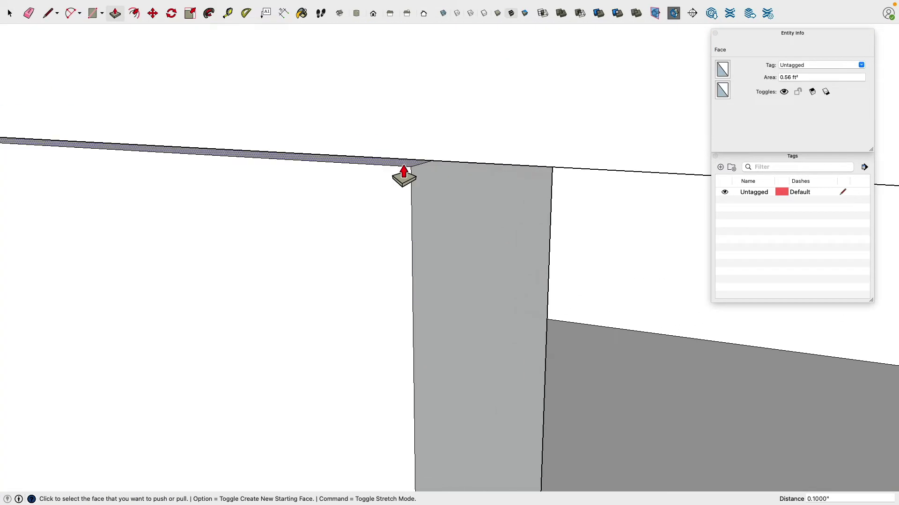
click(402, 178)
text(.1)
key(Return)
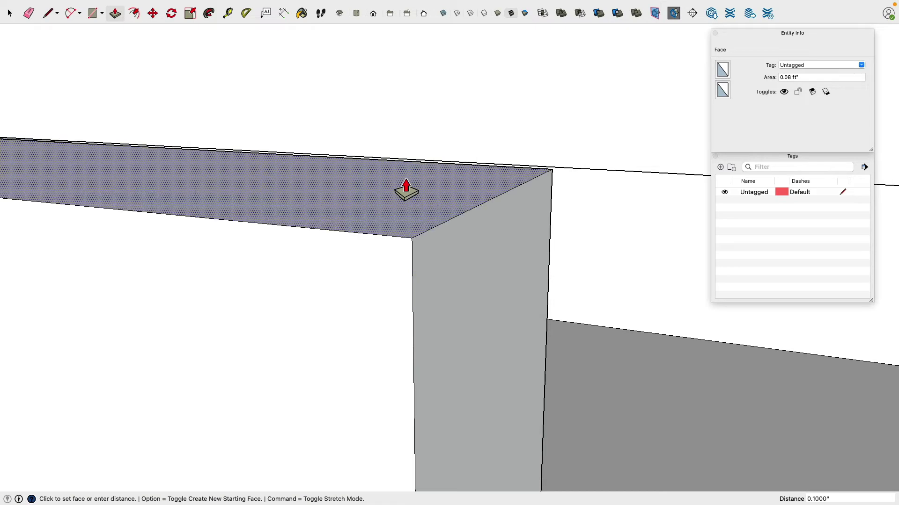
key(super+z)
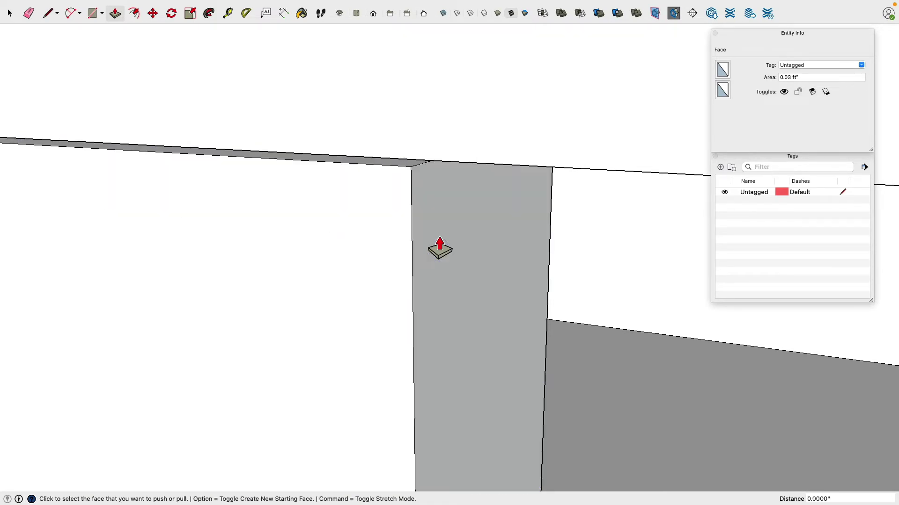
click(406, 177)
text(.01)
key(Return)
Step: Pull the drawer front's left and bottom faces outward 0.01 inch
scroll(395, 189, down, 6)
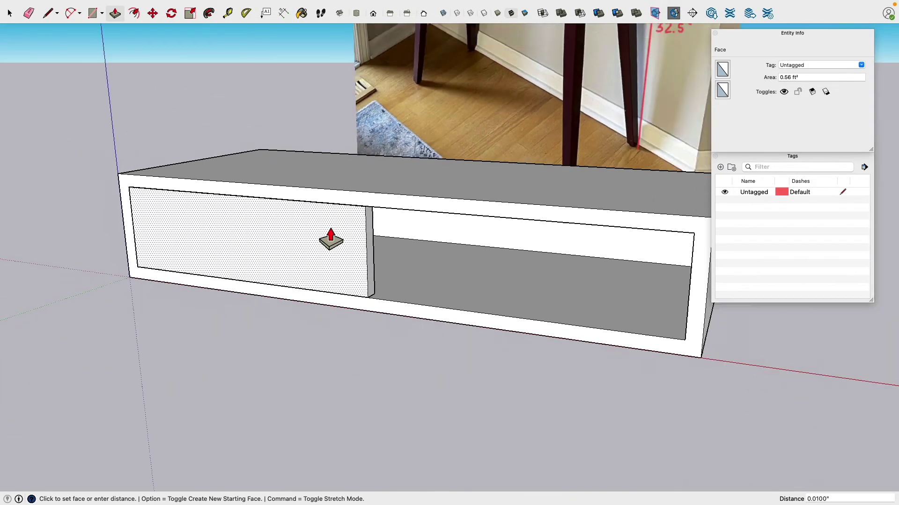
scroll(330, 239, up, 10)
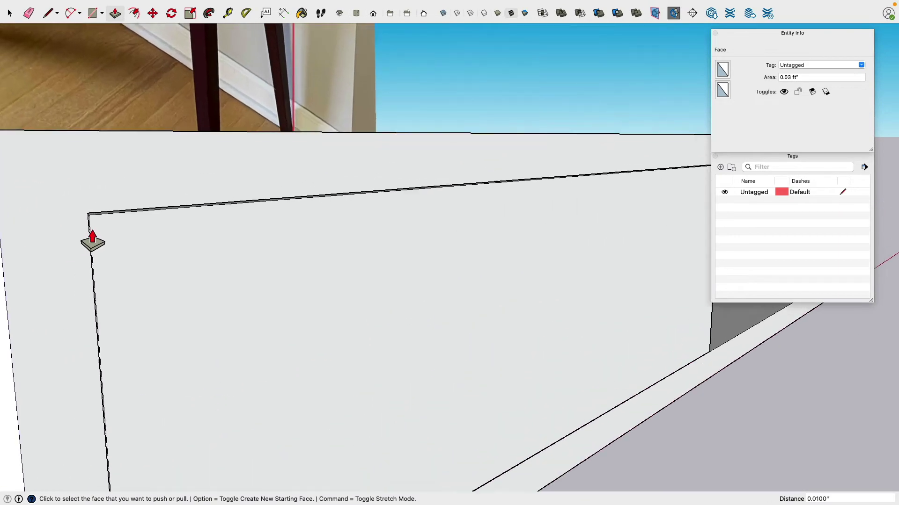
scroll(92, 241, up, 5)
click(103, 216)
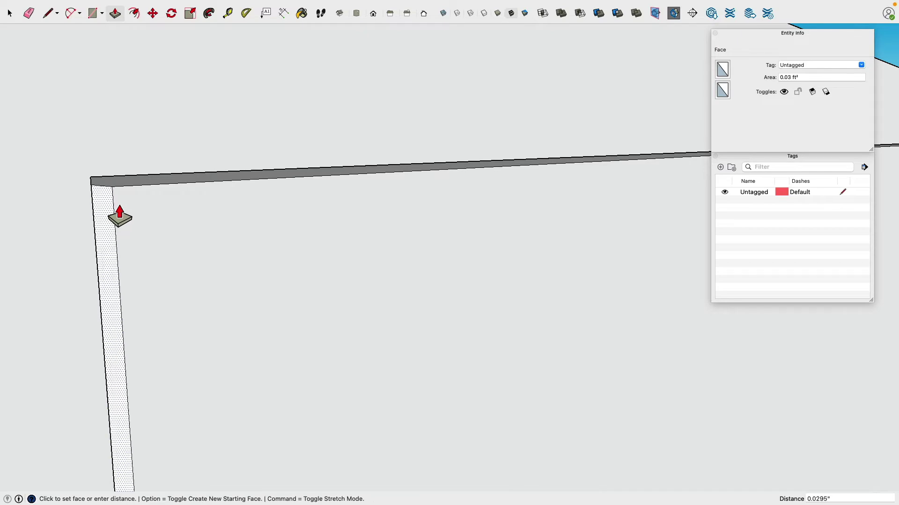
scroll(123, 213, down, 3)
middle_drag(122, 212, 297, 156)
scroll(261, 291, up, 6)
click(254, 262)
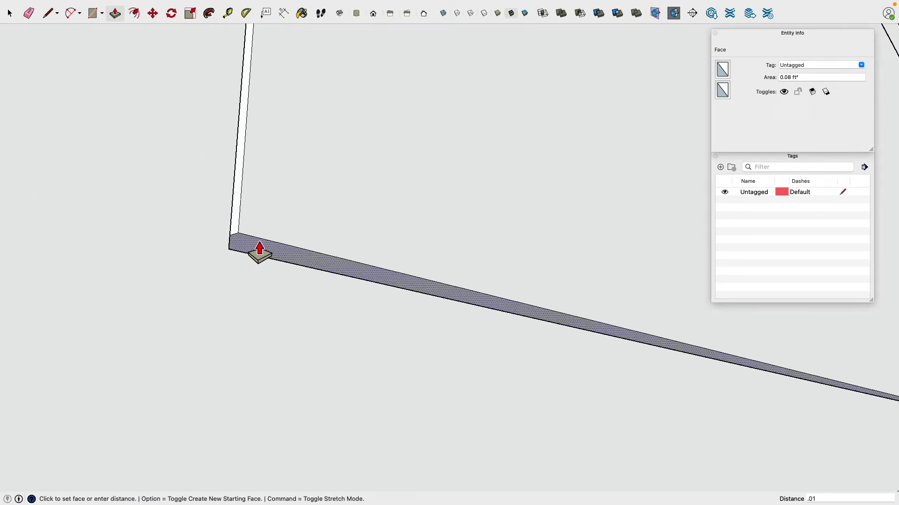
scroll(312, 209, up, 8)
middle_drag(337, 219, 345, 285)
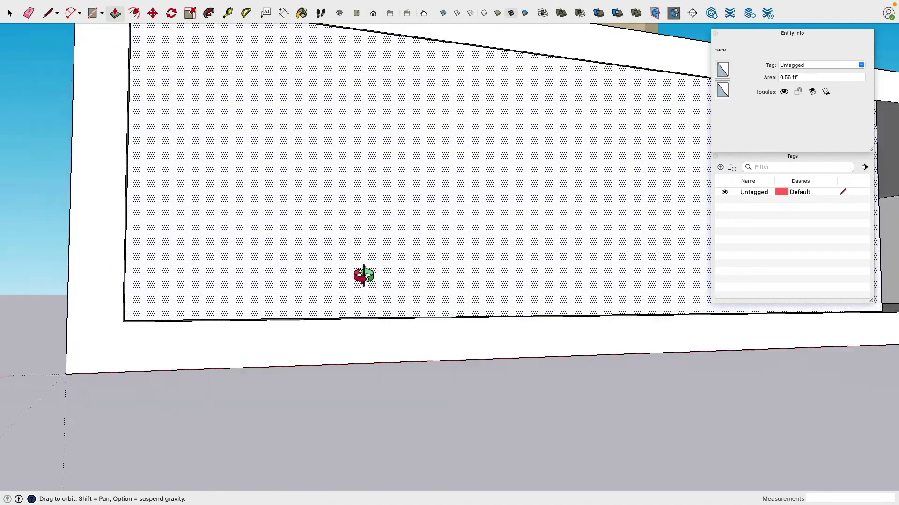
scroll(465, 247, down, 10)
middle_drag(574, 247, 347, 287)
Step: Select the left drawer front's face and edges and make them a group
click(10, 13)
double_click(242, 277)
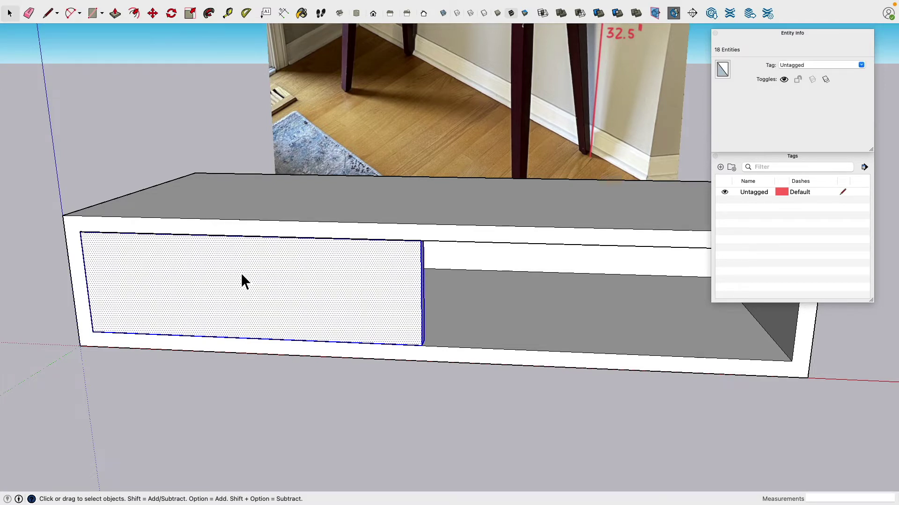
right_click(241, 274)
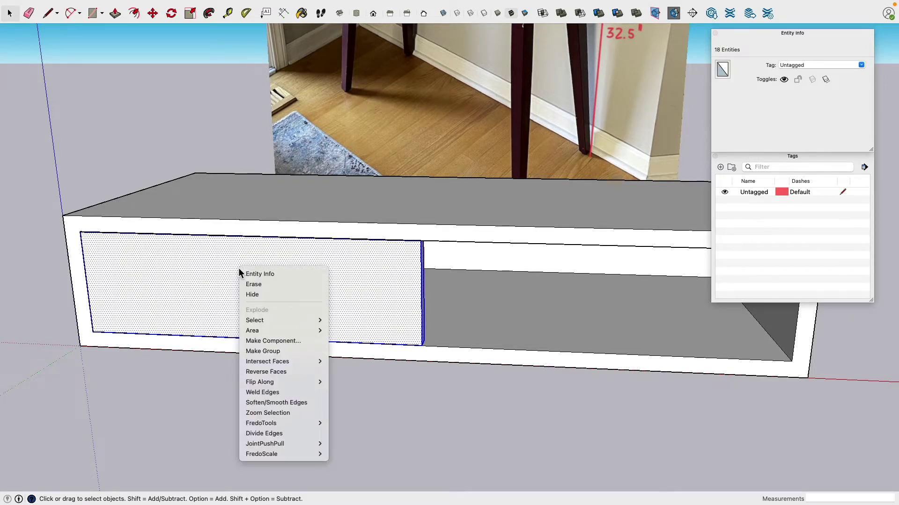
click(299, 351)
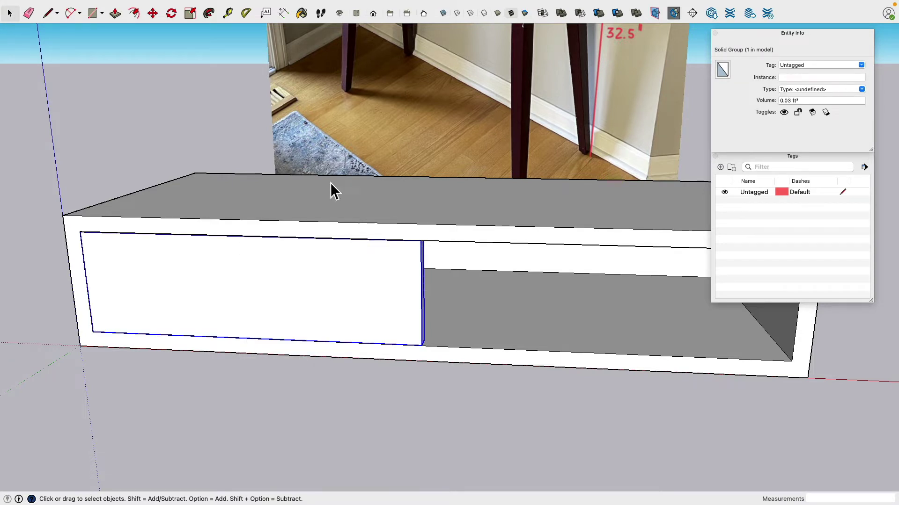
scroll(398, 167, down, 3)
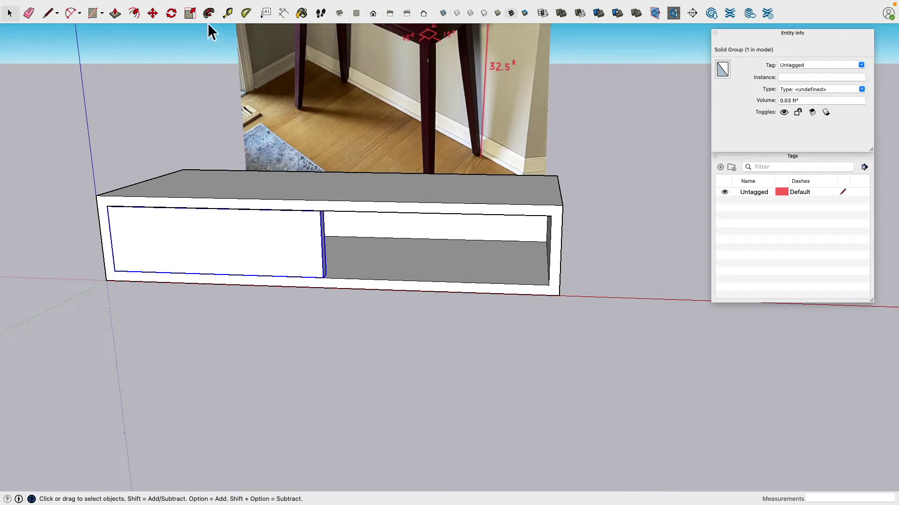
Step: Move-copy the drawer front group from its edge midpoint to the cabinet's right-hand opening
click(152, 13)
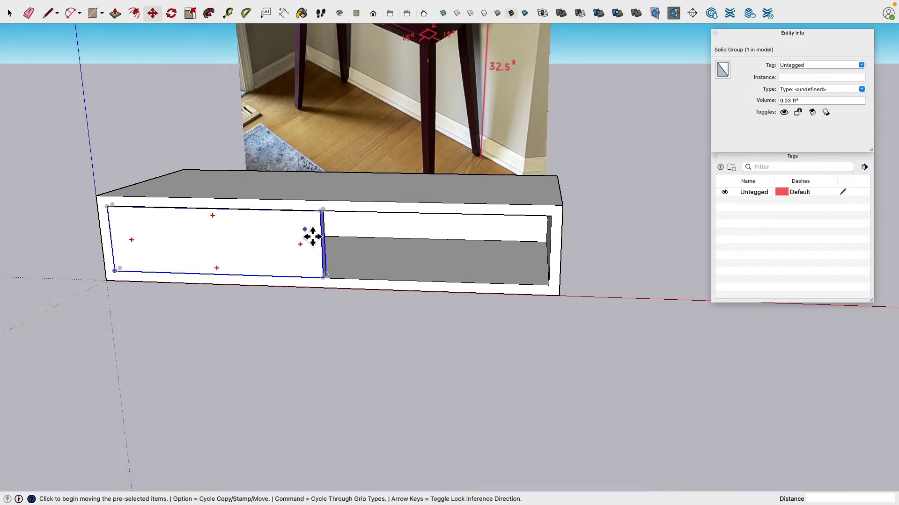
scroll(312, 241, up, 3)
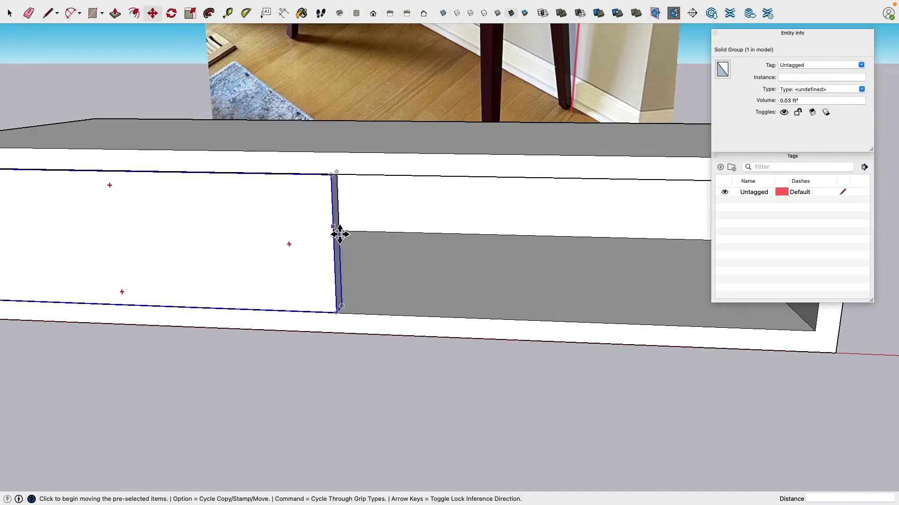
scroll(340, 264, up, 3)
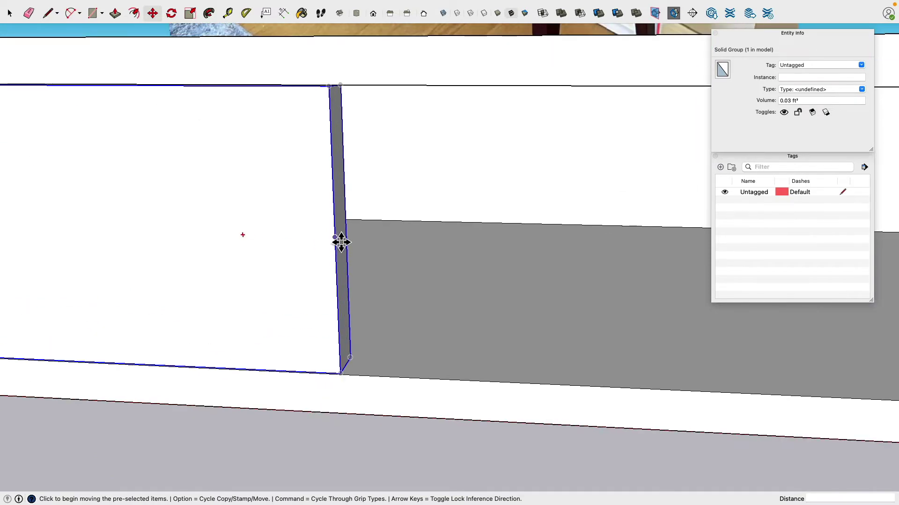
middle_drag(341, 248, 335, 241)
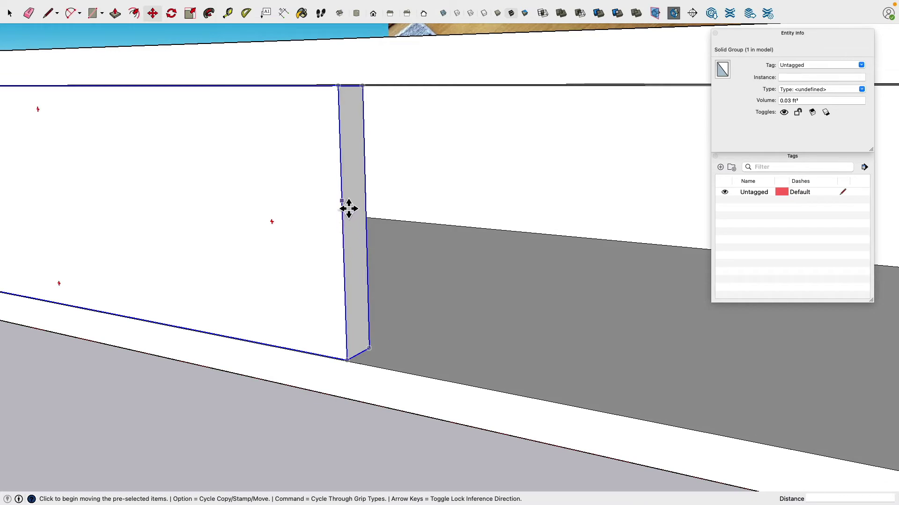
scroll(349, 237, up, 3)
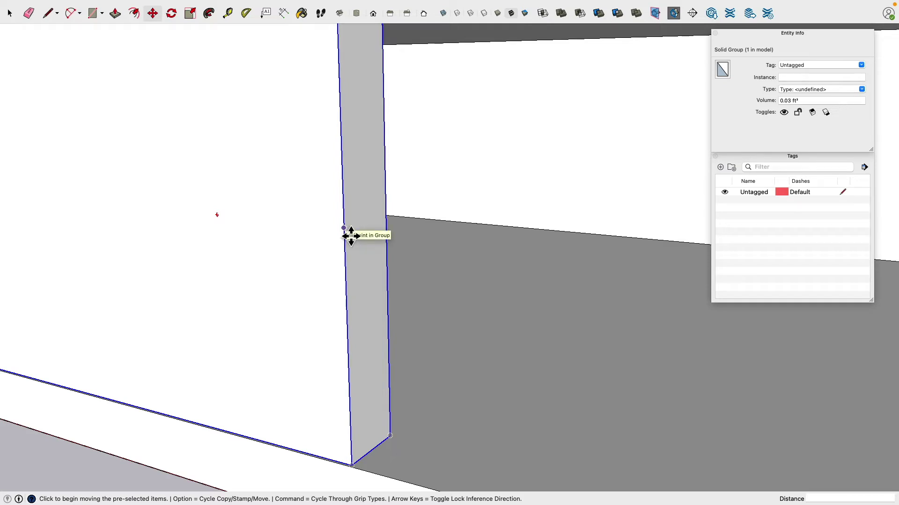
key(alt)
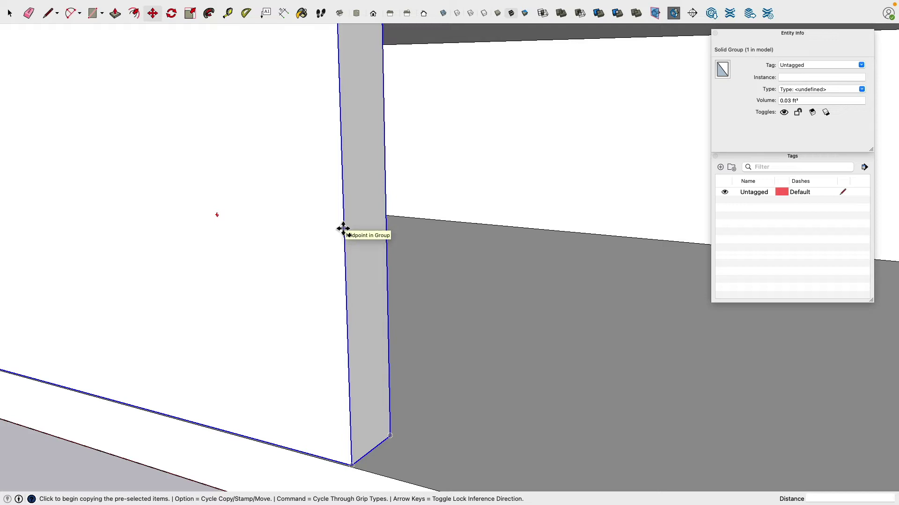
click(343, 229)
scroll(343, 229, down, 8)
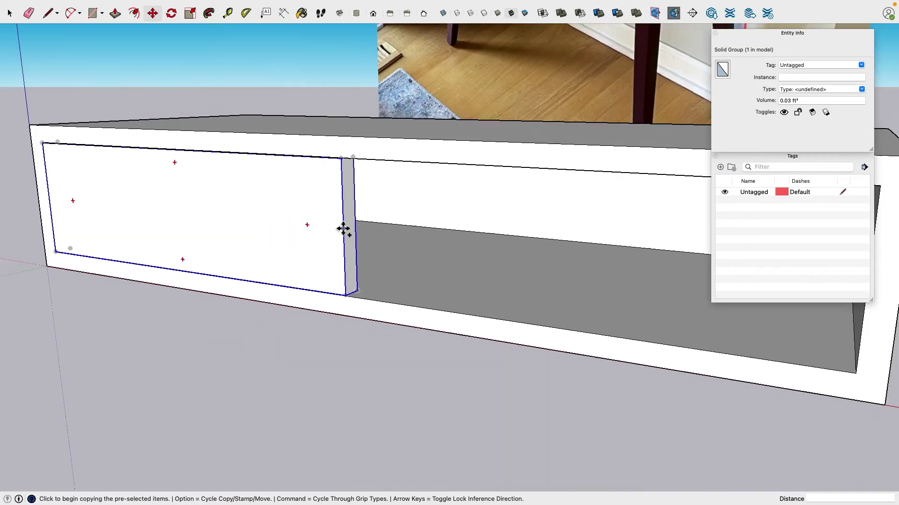
scroll(418, 245, down, 5)
middle_drag(417, 244, 518, 255)
scroll(518, 254, up, 3)
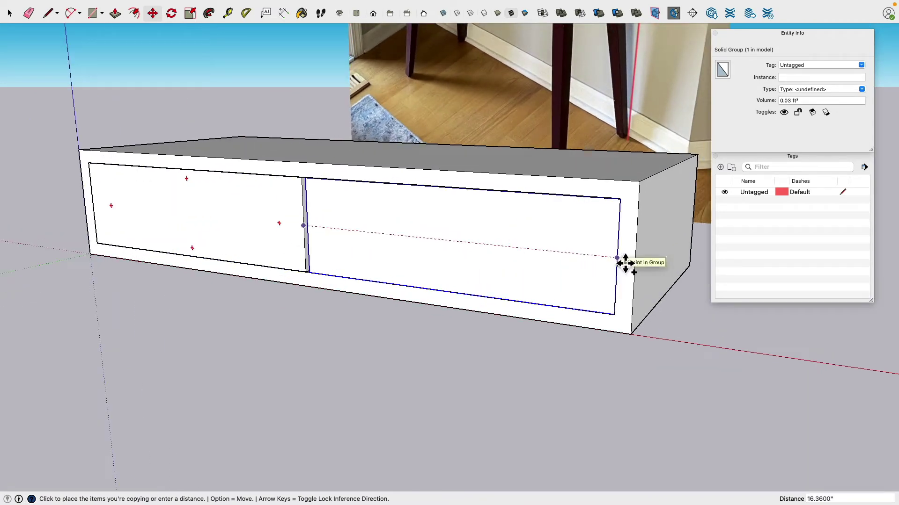
click(618, 257)
Step: Nudge the right drawer front 0.02 inch toward the left drawer
key(o)
drag(415, 242, 576, 253)
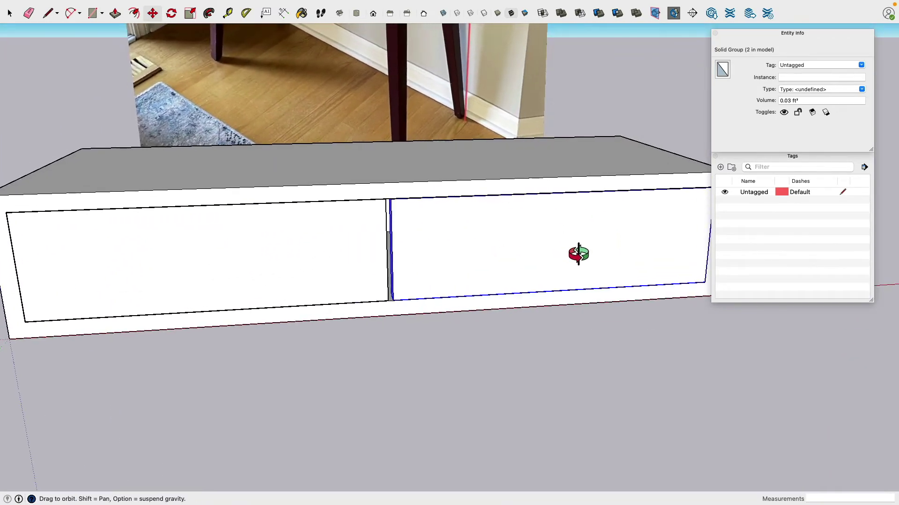
key(m)
scroll(411, 247, up, 3)
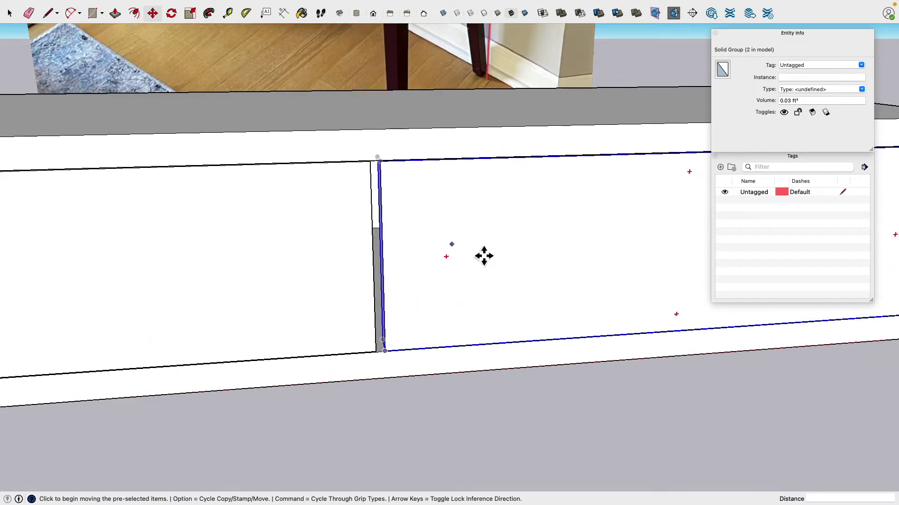
click(543, 260)
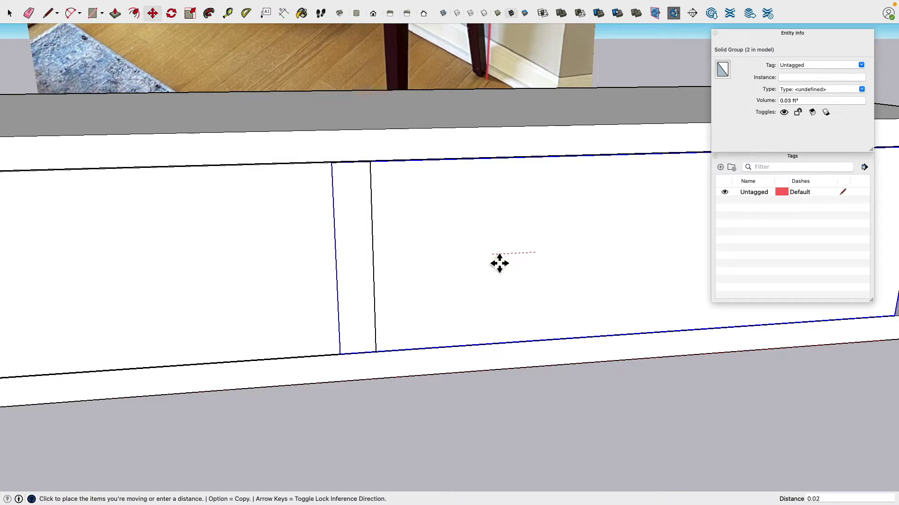
key(Return)
scroll(500, 264, down, 5)
scroll(532, 261, up, 2)
shift+middle_drag(532, 261, 295, 236)
scroll(552, 216, up, 5)
scroll(301, 216, down, 5)
scroll(373, 181, up, 6)
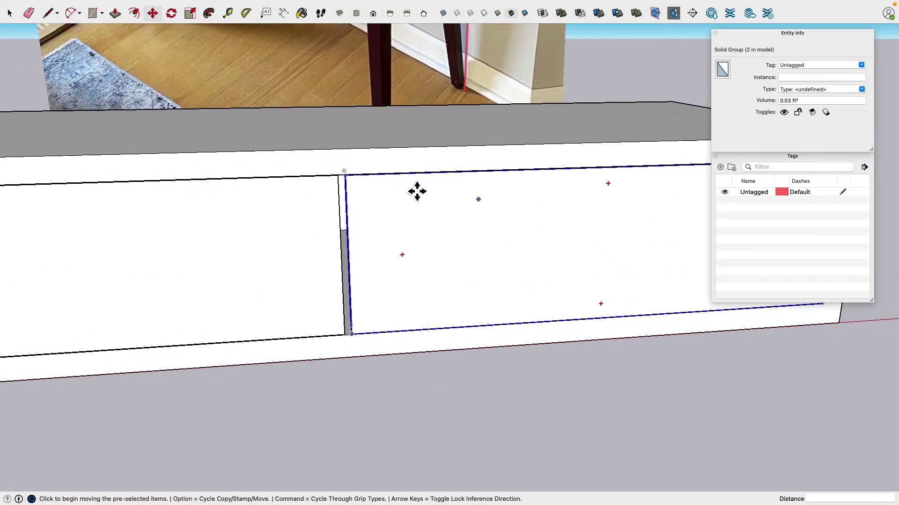
middle_drag(339, 198, 315, 134)
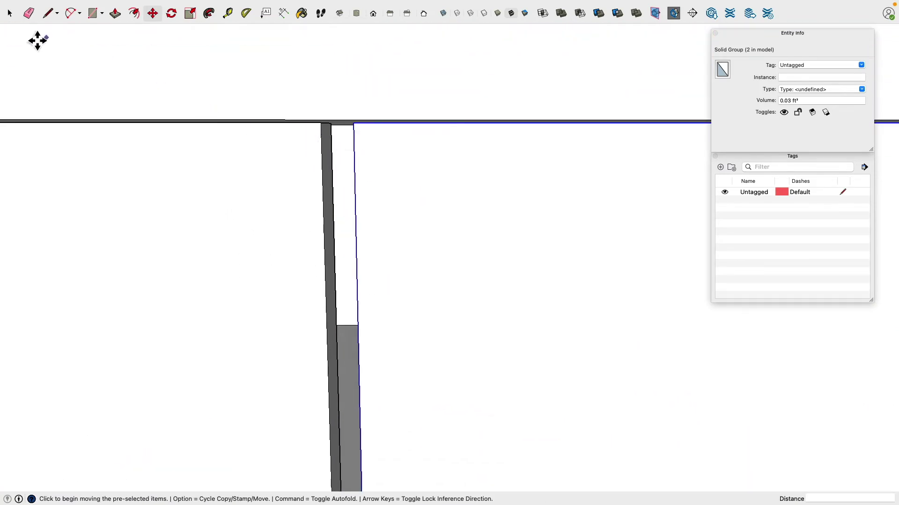
Step: Select both drawer fronts together
click(11, 13)
middle_drag(324, 206, 320, 289)
scroll(282, 265, down, 5)
middle_drag(281, 265, 349, 237)
scroll(350, 236, down, 1)
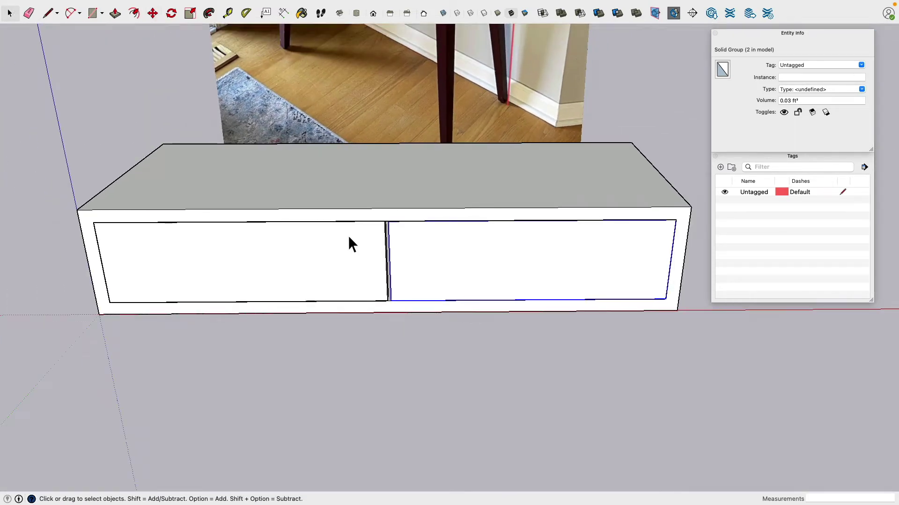
shift+click(360, 243)
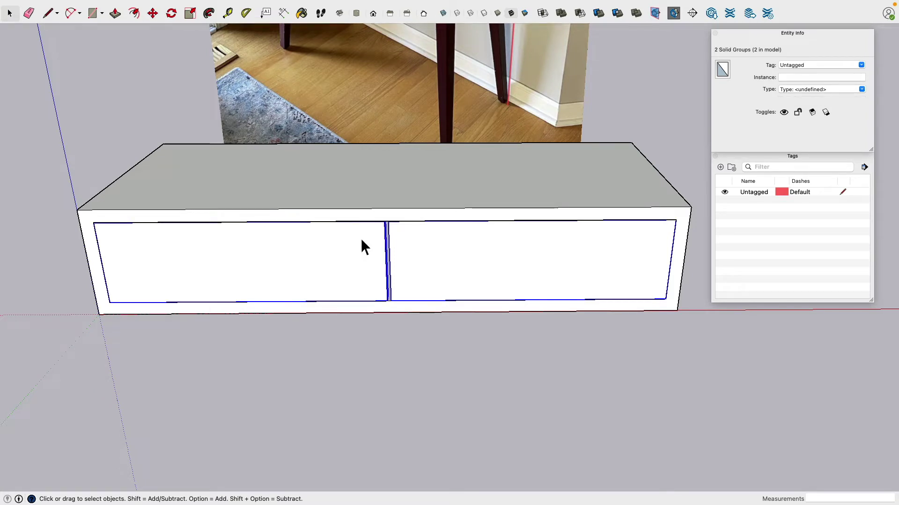
Step: Delete both drawer fronts and draw a rectangle face across the front opening
key(Delete)
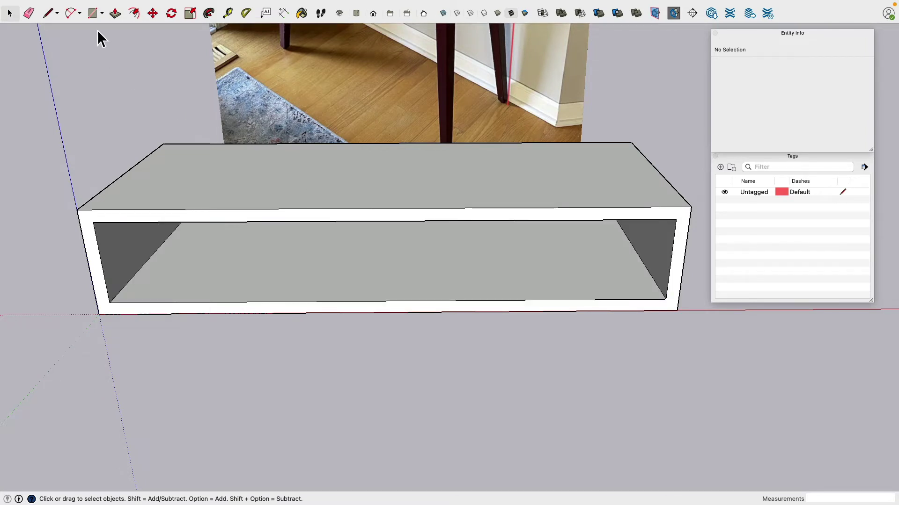
click(93, 13)
click(93, 223)
click(666, 300)
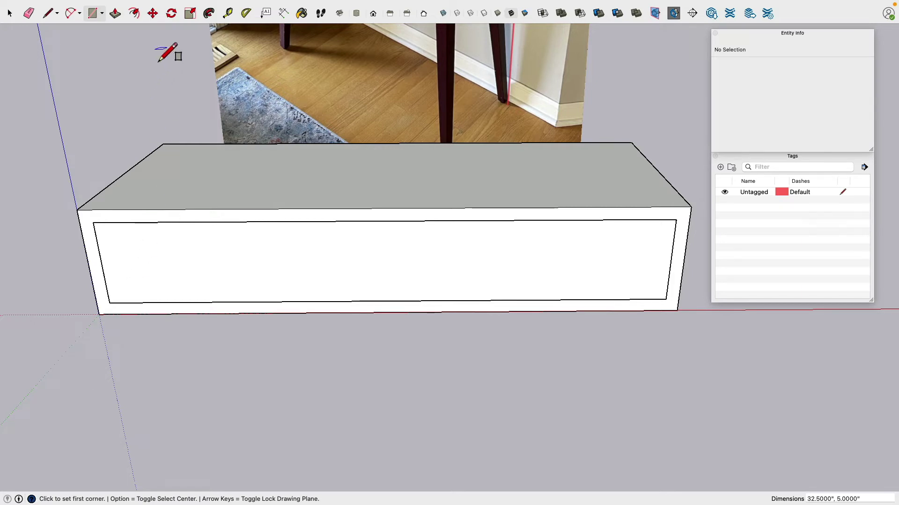
Step: Offset the new front face's edges inward by 0.02 inch
click(134, 14)
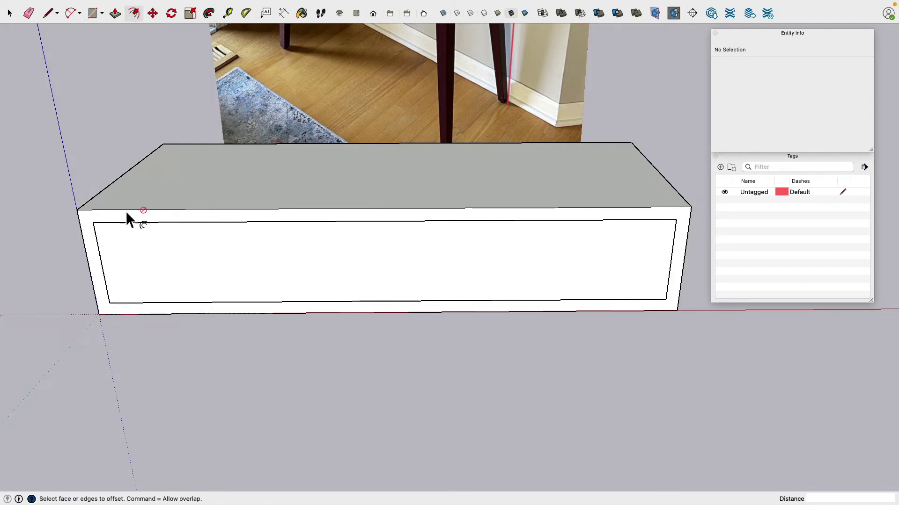
click(112, 233)
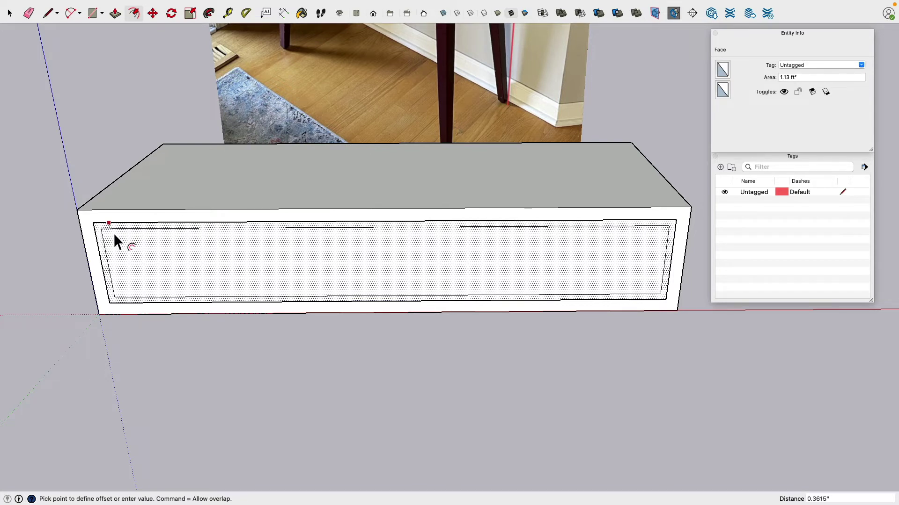
text(.02)
key(Return)
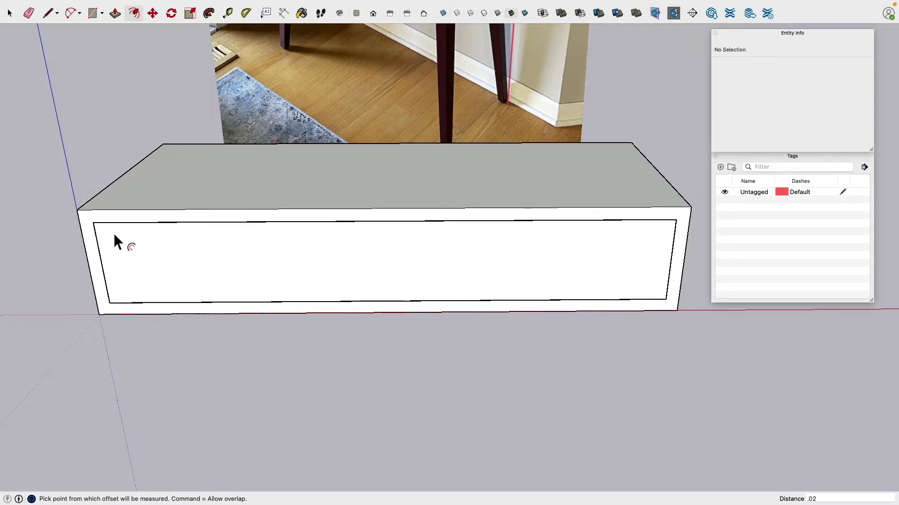
scroll(110, 231, up, 2)
scroll(108, 231, up, 3)
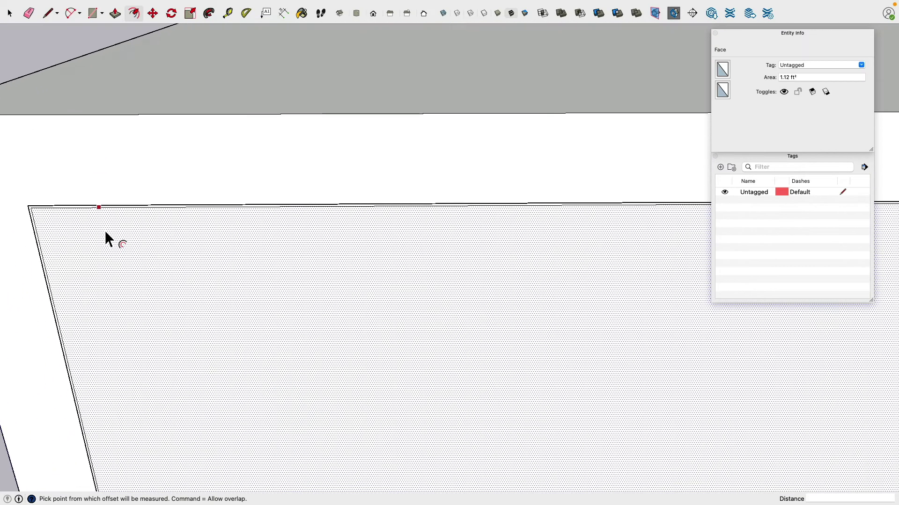
scroll(47, 209, down, 5)
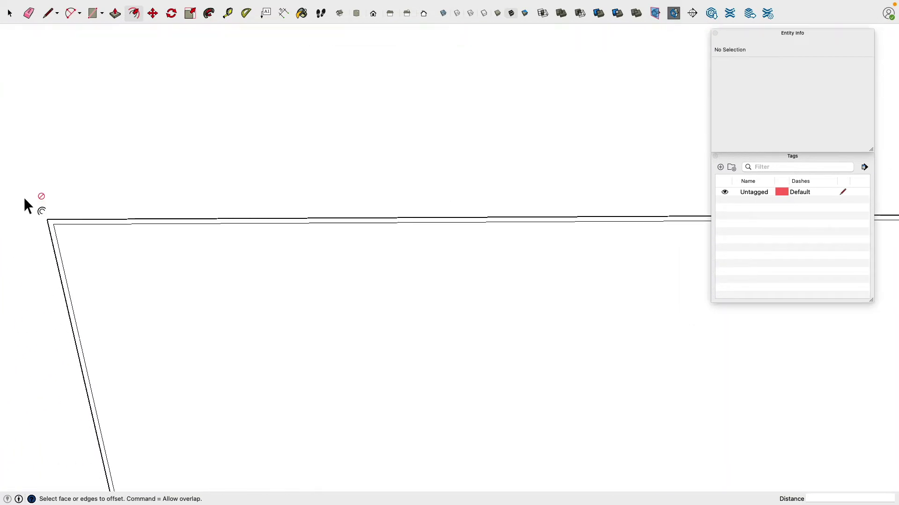
scroll(112, 215, up, 3)
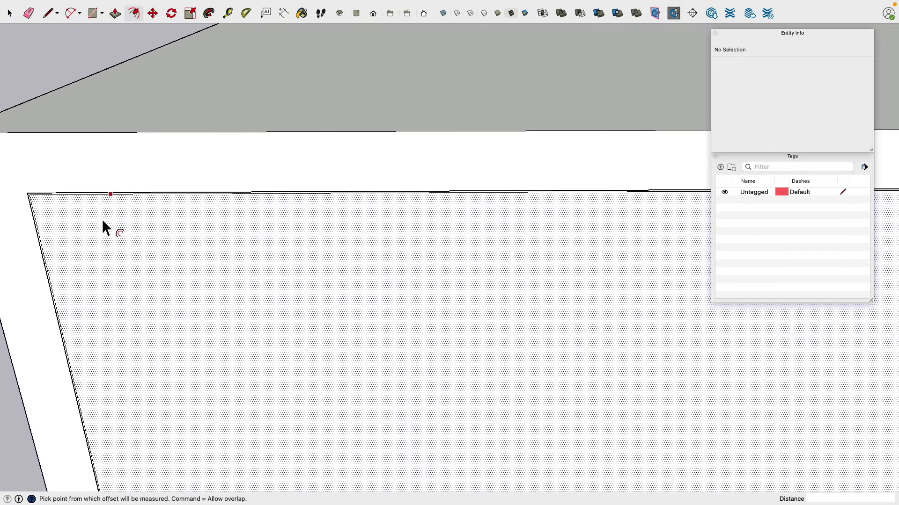
scroll(226, 211, down, 5)
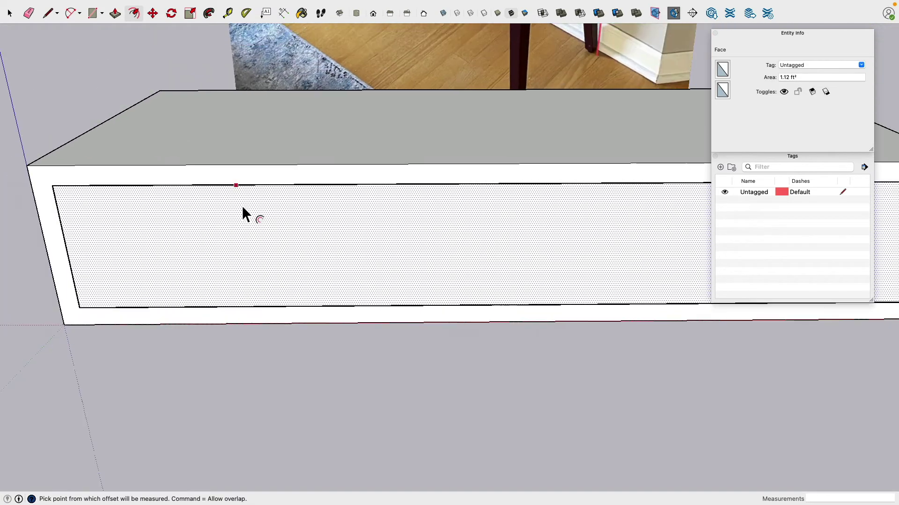
Step: Draw a vertical line from the panel's bottom edge to its top edge, splitting it in two
click(49, 13)
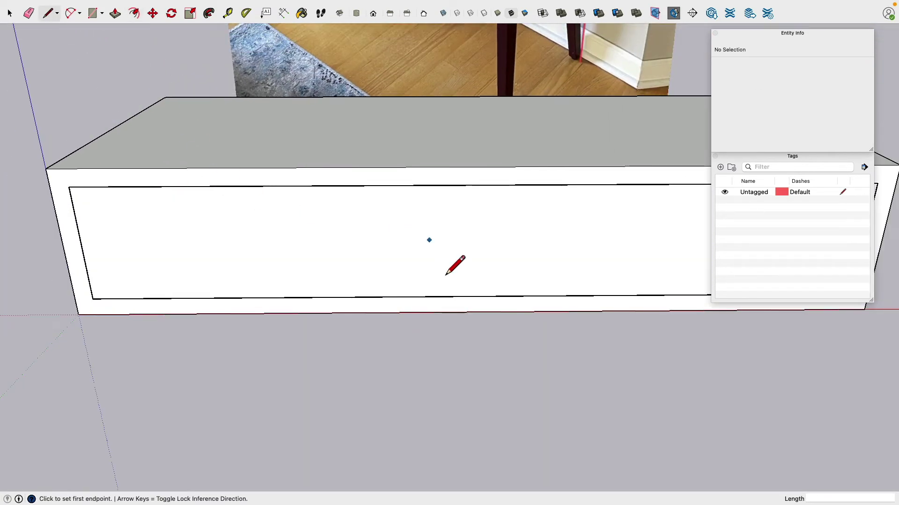
scroll(468, 276, up, 3)
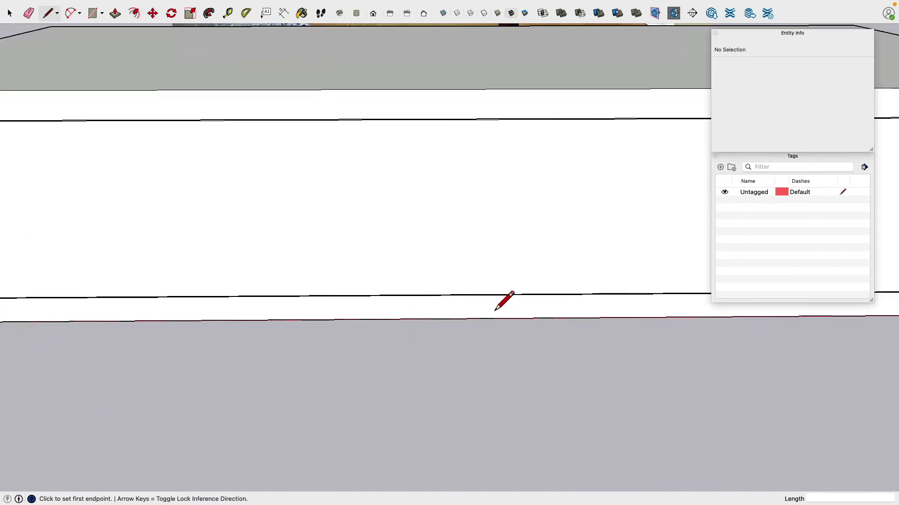
click(472, 296)
scroll(470, 229, up, 2)
middle_drag(478, 188, 484, 181)
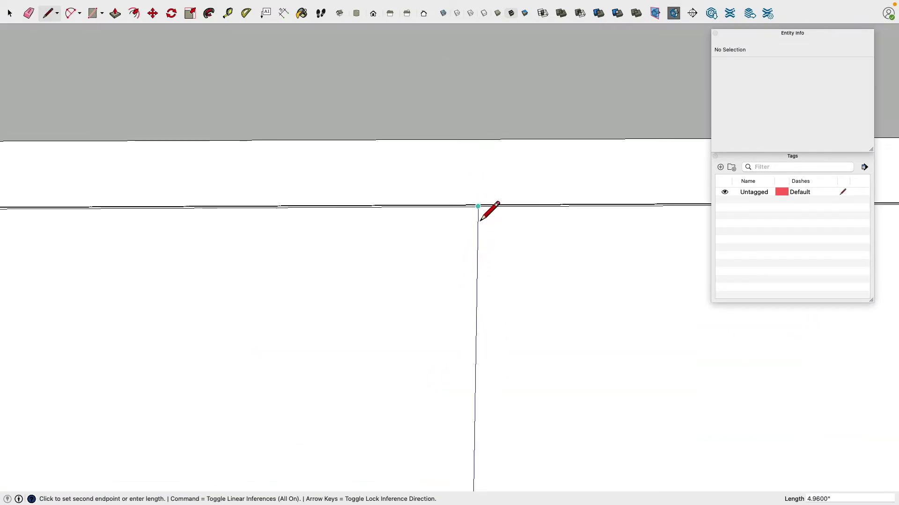
click(478, 206)
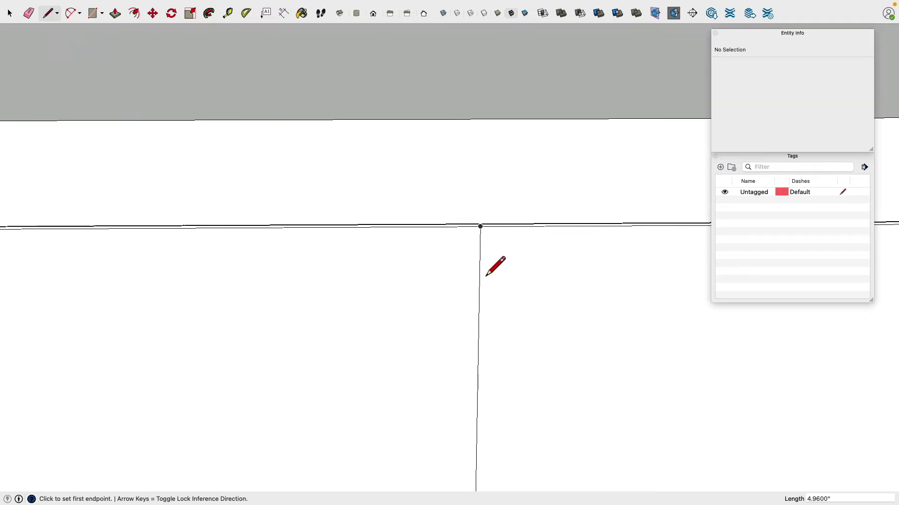
scroll(486, 276, down, 5)
shift+middle_drag(501, 291, 400, 255)
scroll(374, 257, up, 4)
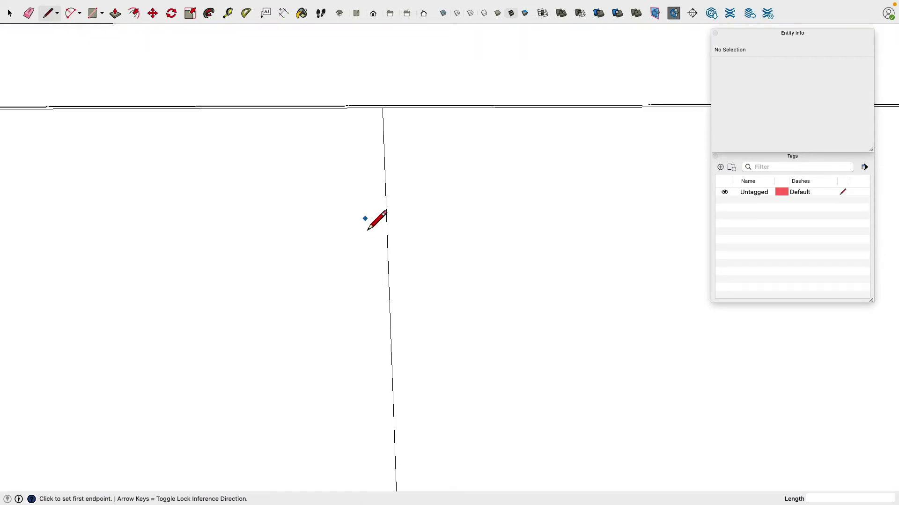
scroll(371, 229, up, 1)
scroll(385, 157, down, 1)
scroll(385, 156, down, 3)
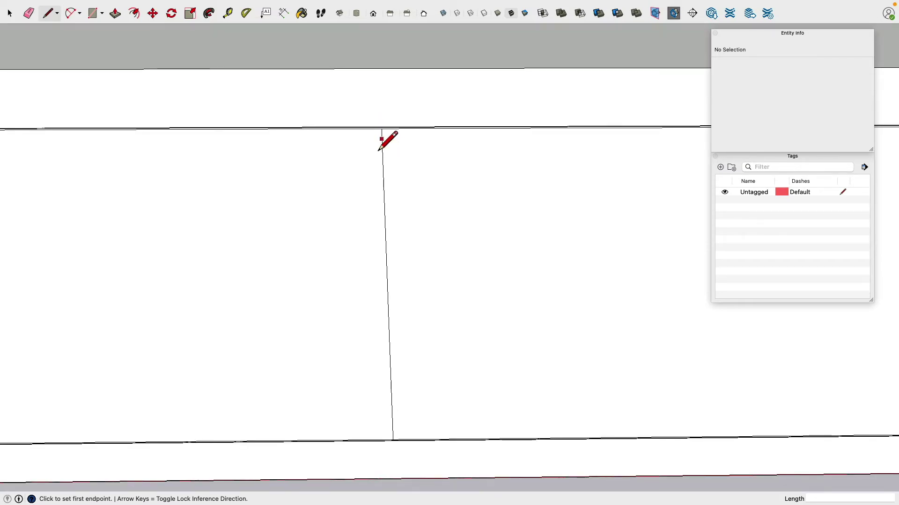
scroll(340, 146, down, 4)
scroll(281, 143, down, 3)
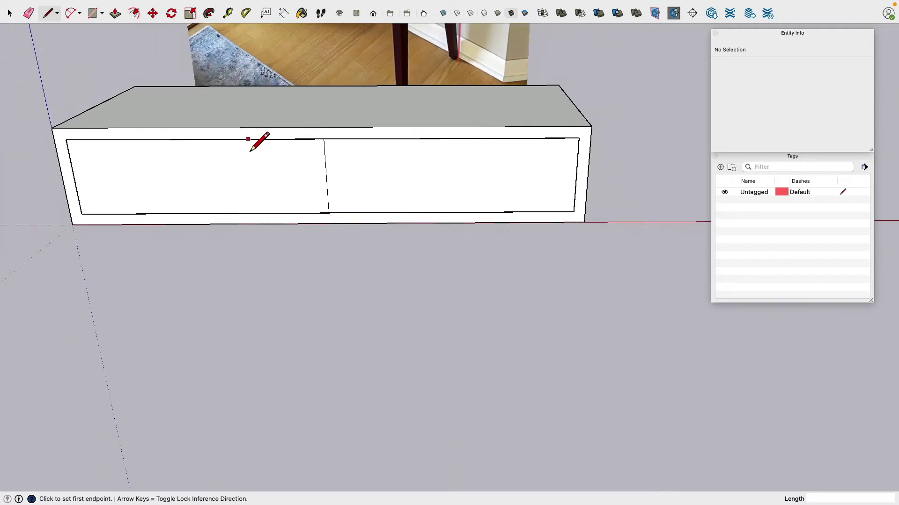
click(10, 13)
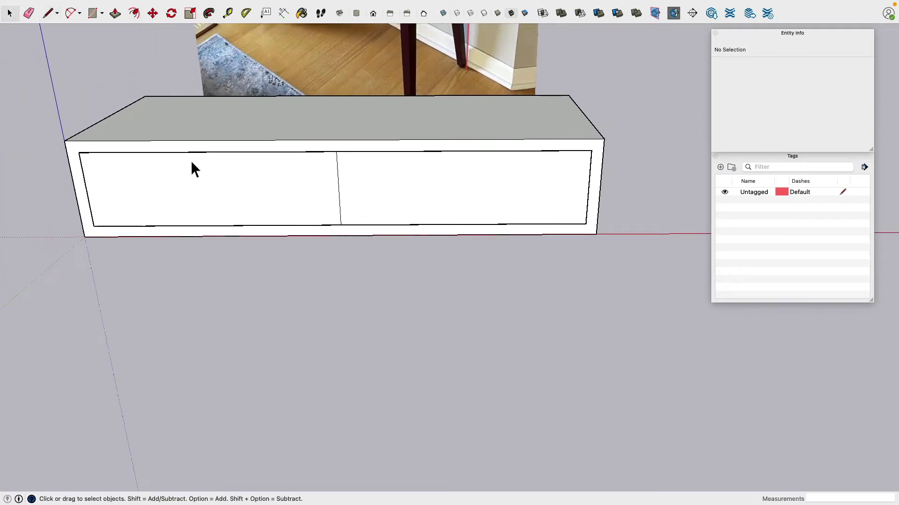
Step: Replace the cabinet's front faces with one rectangle over the opening, split down the middle by a line
triple_click(201, 182)
key(Delete)
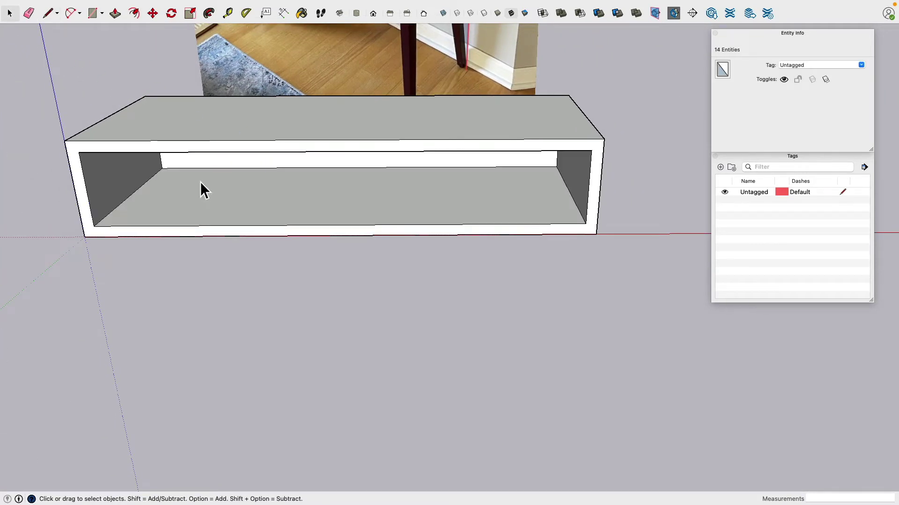
click(92, 13)
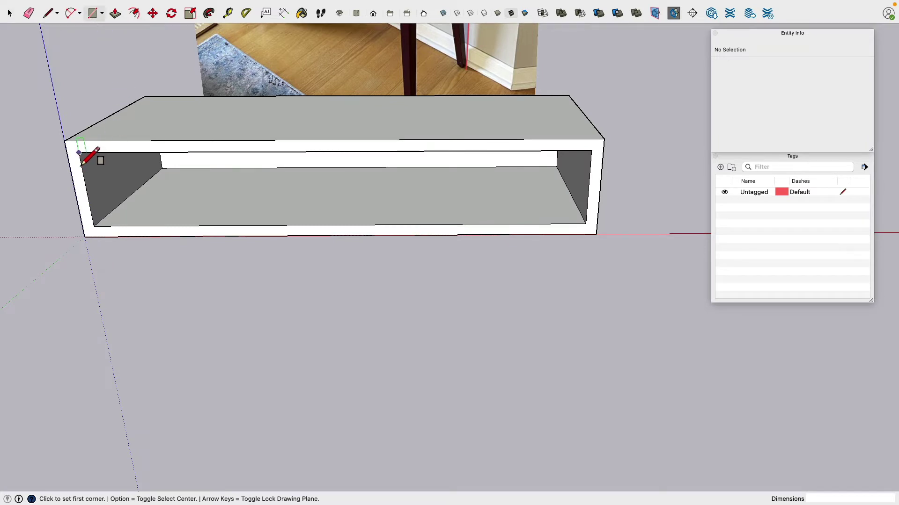
click(79, 155)
click(586, 225)
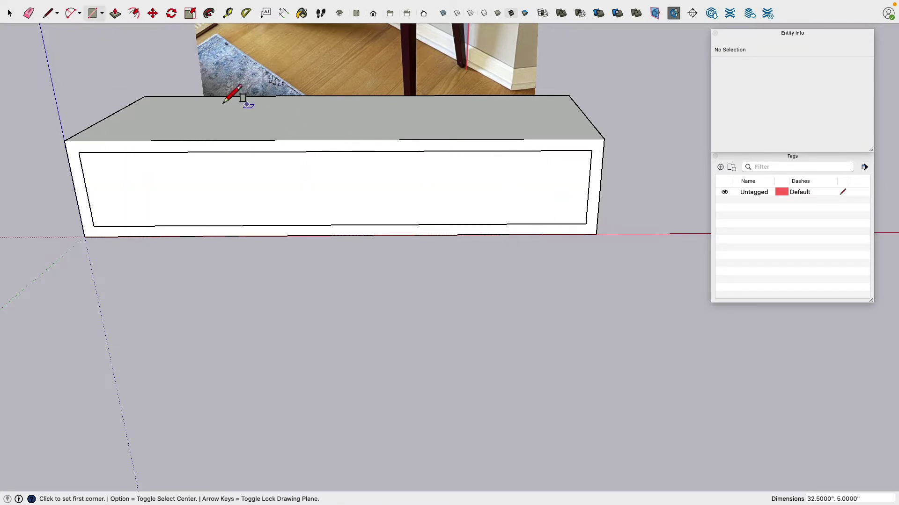
click(48, 13)
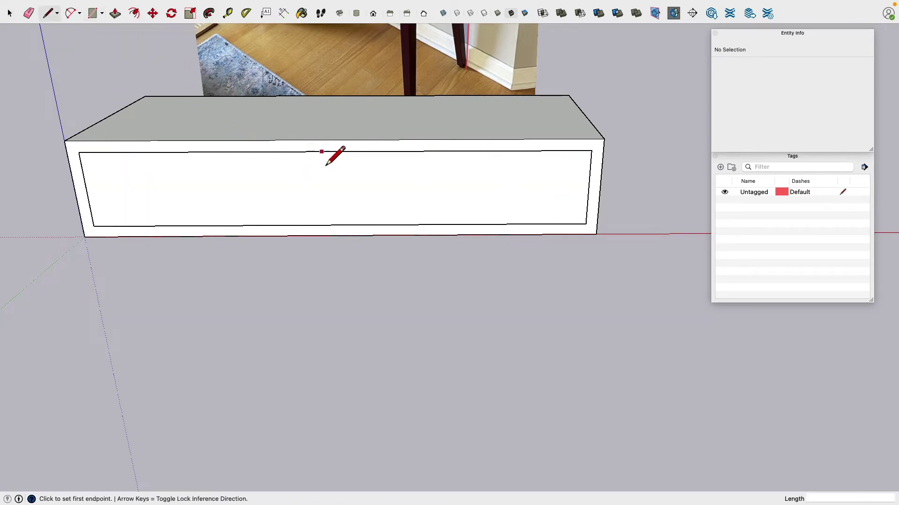
click(336, 151)
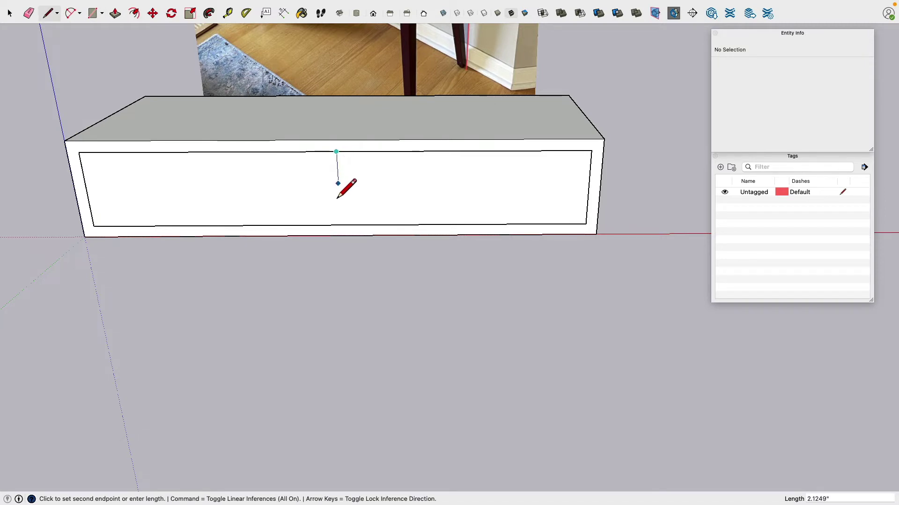
click(341, 225)
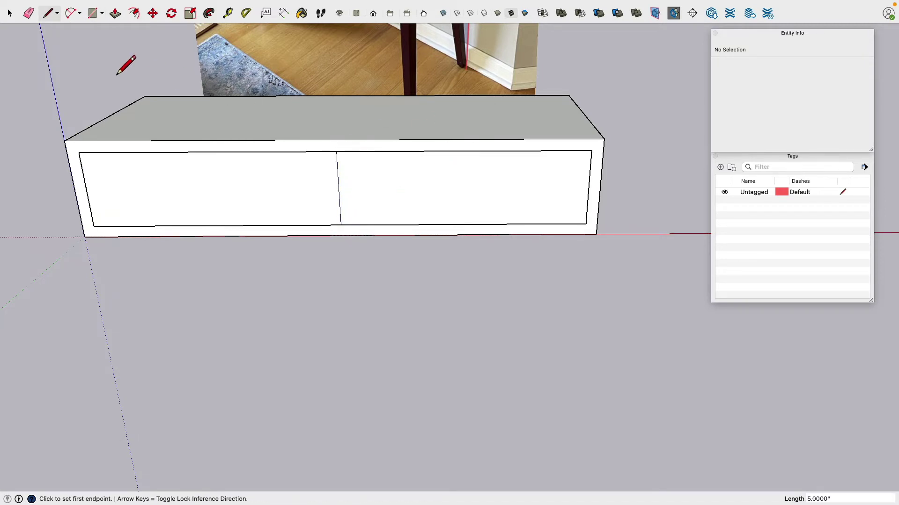
Step: Offset the left drawer face's outline, cancel the right offset, and inspect the thin border face
click(133, 13)
scroll(330, 170, up, 5)
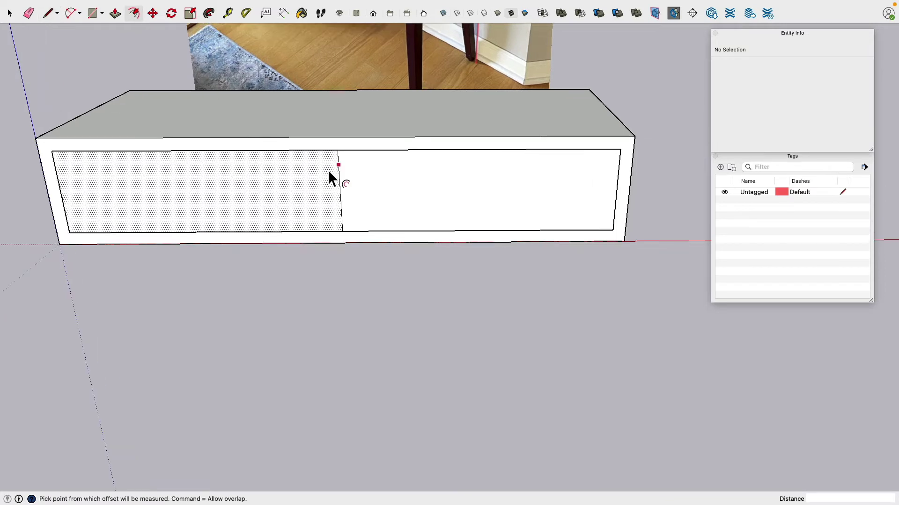
click(338, 217)
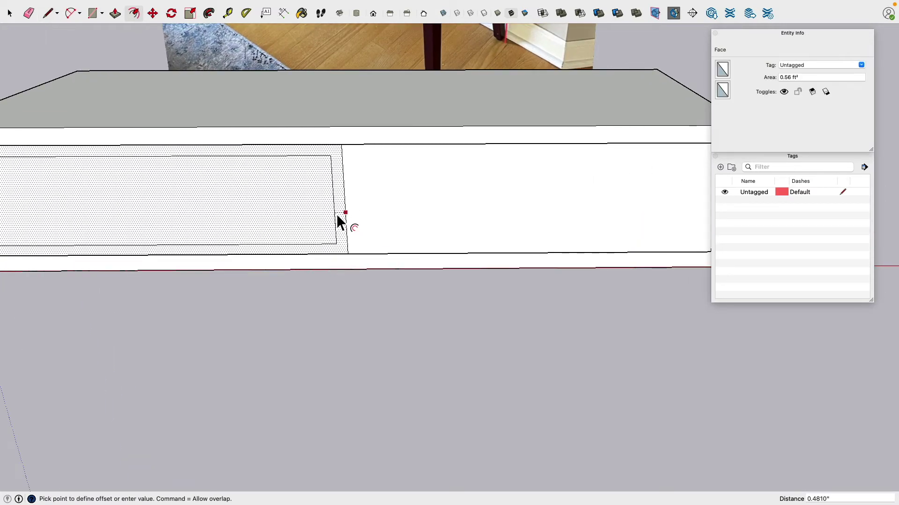
key(Return)
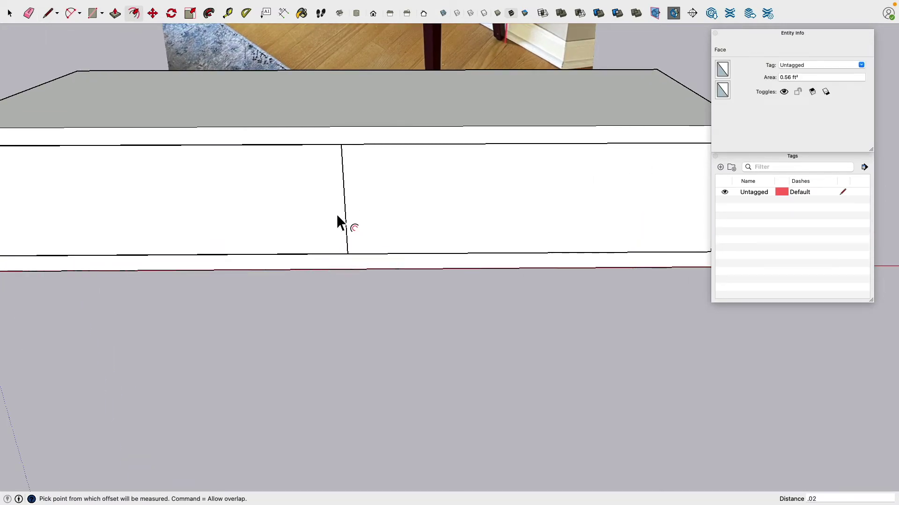
click(346, 229)
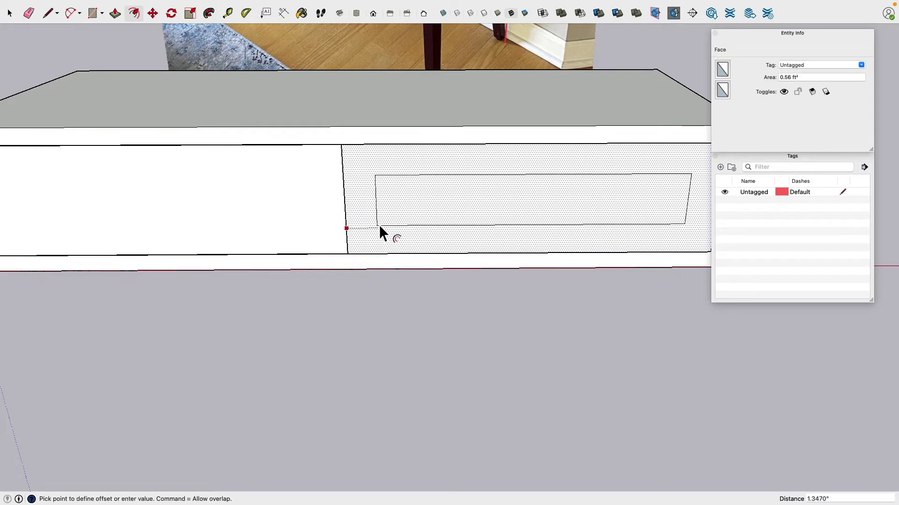
key(Escape)
scroll(342, 139, up, 2)
scroll(353, 175, up, 2)
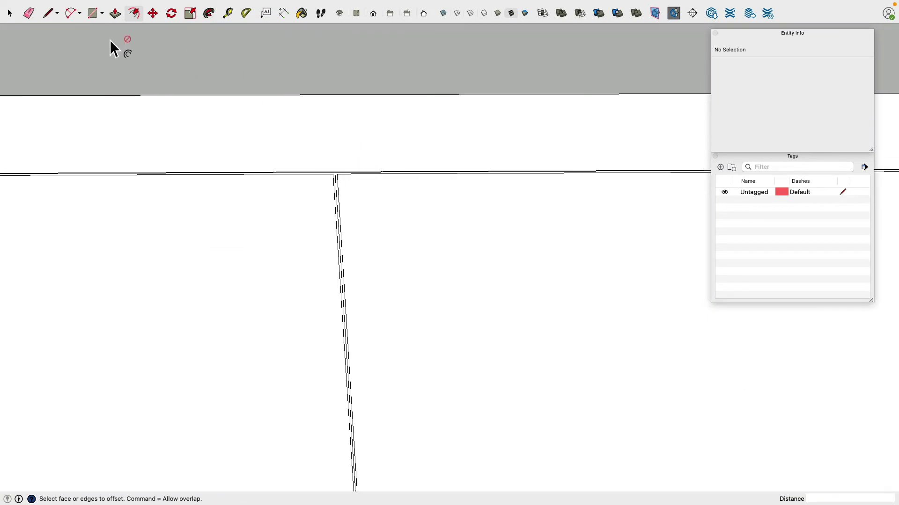
click(10, 14)
scroll(322, 187, up, 5)
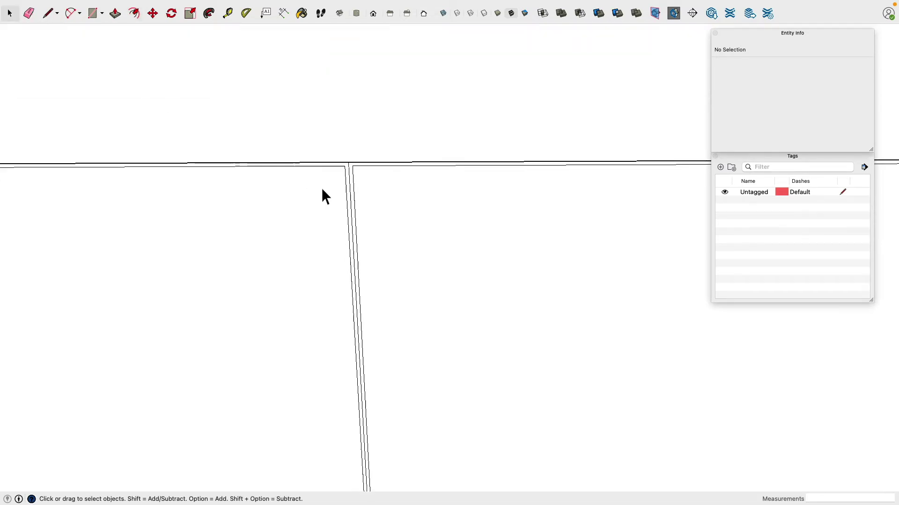
click(344, 157)
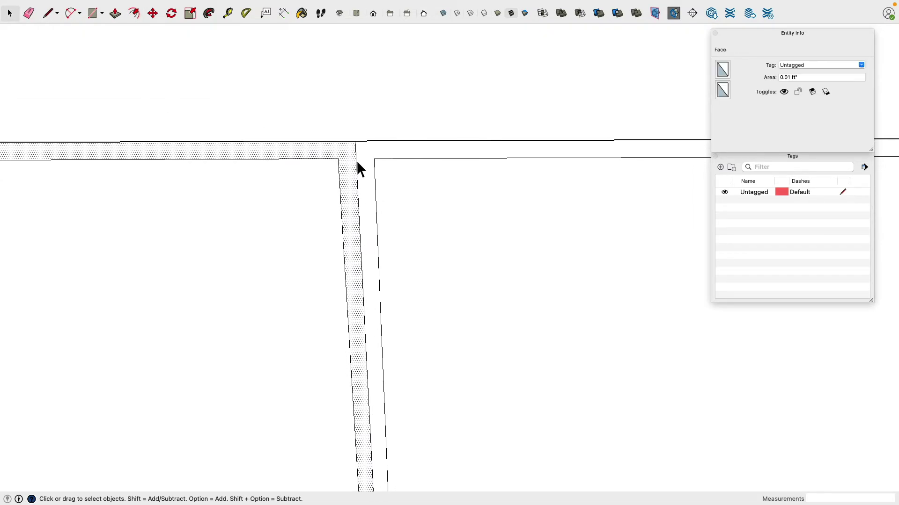
scroll(361, 161, up, 3)
click(366, 159)
scroll(366, 159, down, 3)
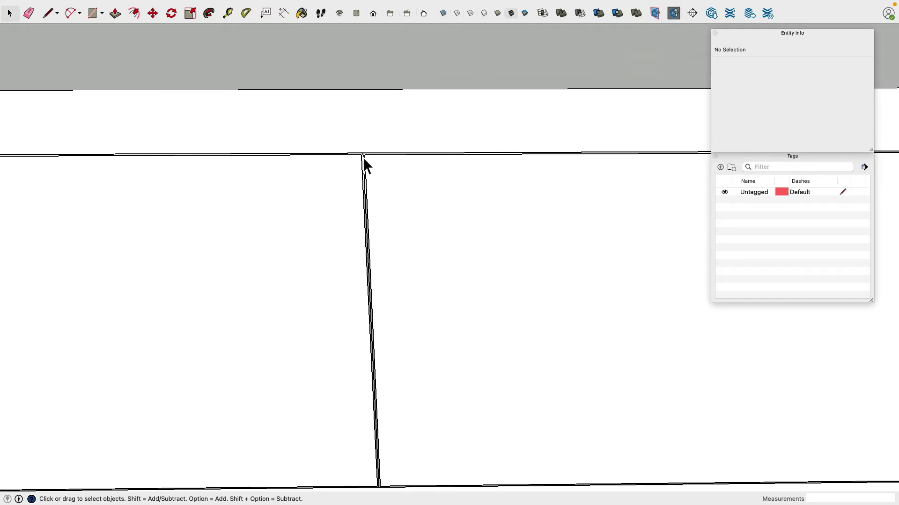
scroll(280, 127, up, 1)
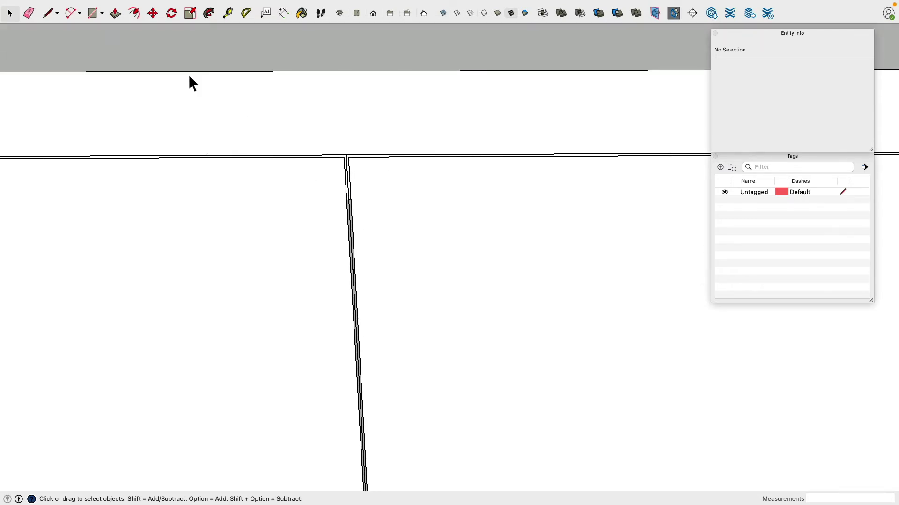
Step: Push/Pull the left and right drawer faces out 0.75 inches each
click(115, 13)
click(242, 299)
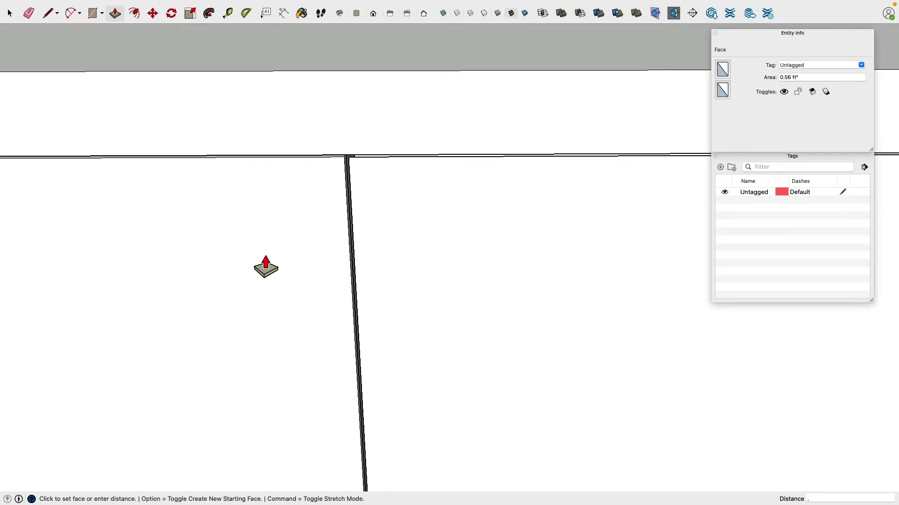
key(Return)
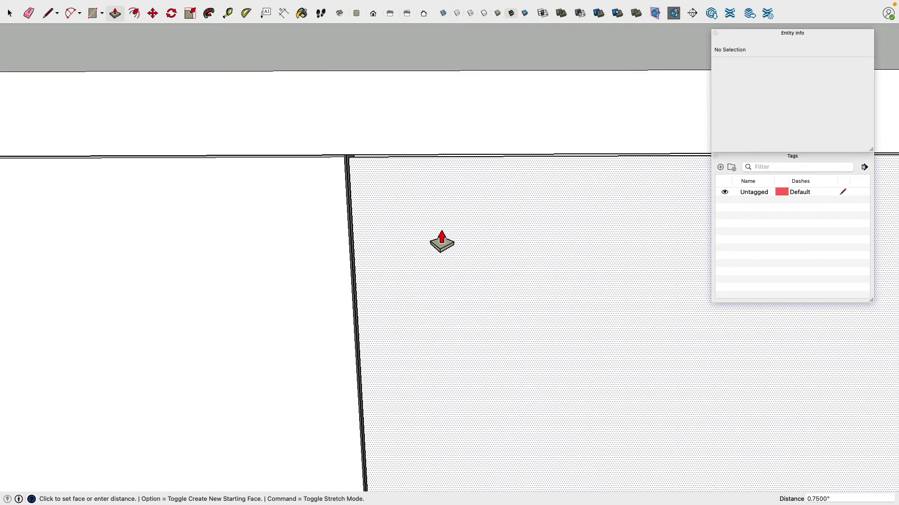
click(440, 255)
text(.75)
key(Return)
scroll(466, 229, down, 5)
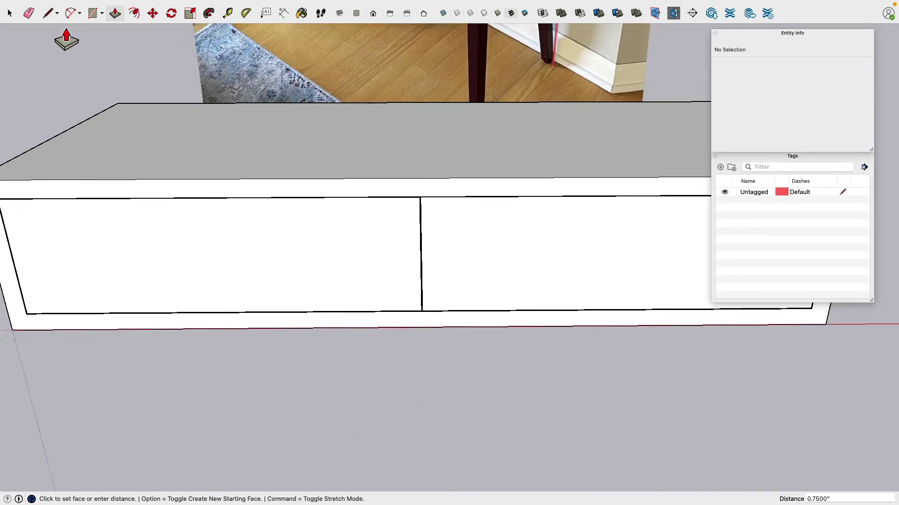
click(10, 14)
Step: Make the left and right drawer fronts each their own group
triple_click(243, 250)
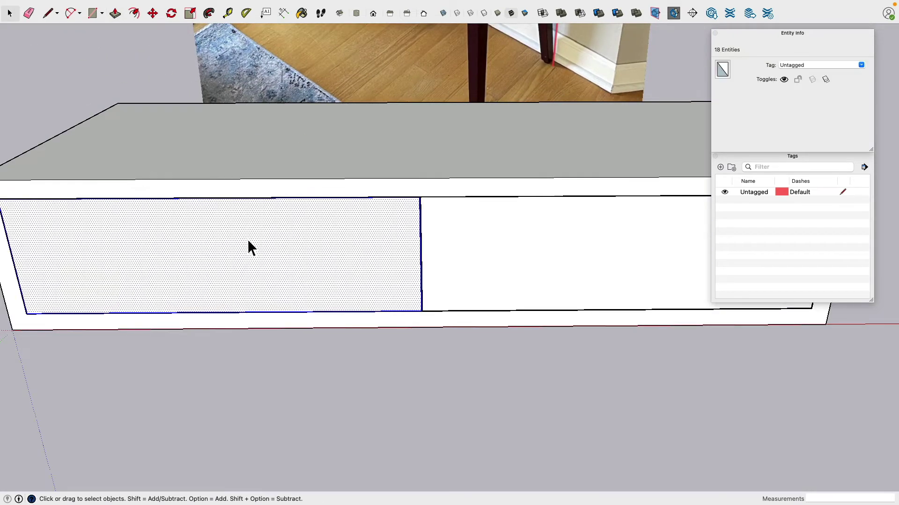
right_click(246, 236)
click(298, 317)
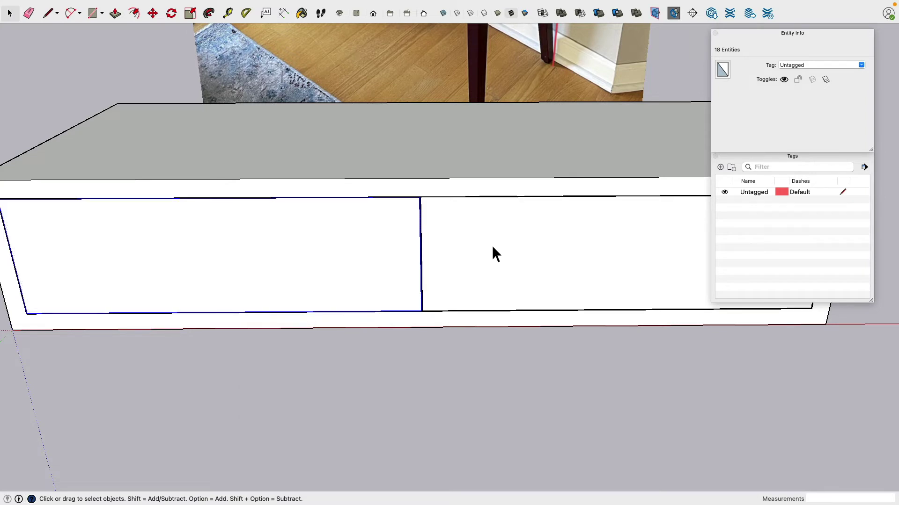
click(493, 245)
right_click(491, 244)
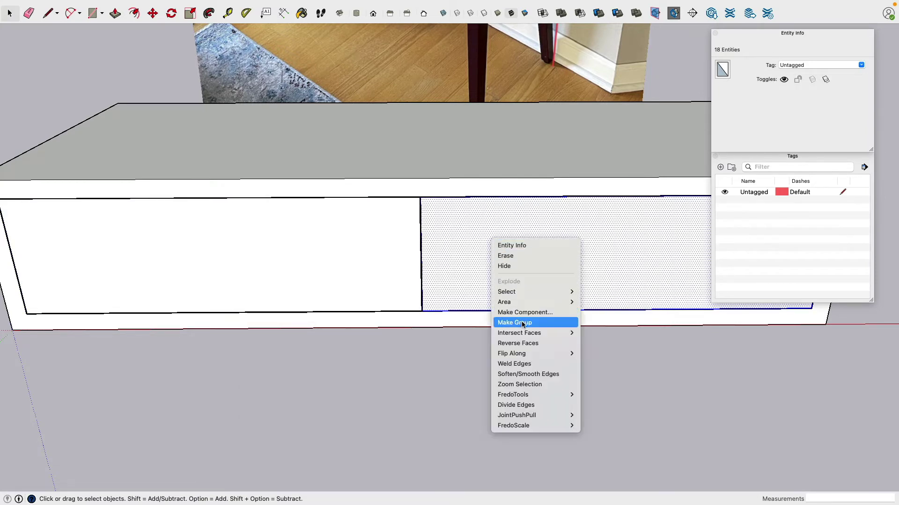
click(505, 318)
key(super+g)
Step: Hide the left drawer, right drawer and top groups together
click(384, 234)
shift+click(460, 235)
shift+click(431, 148)
right_click(394, 147)
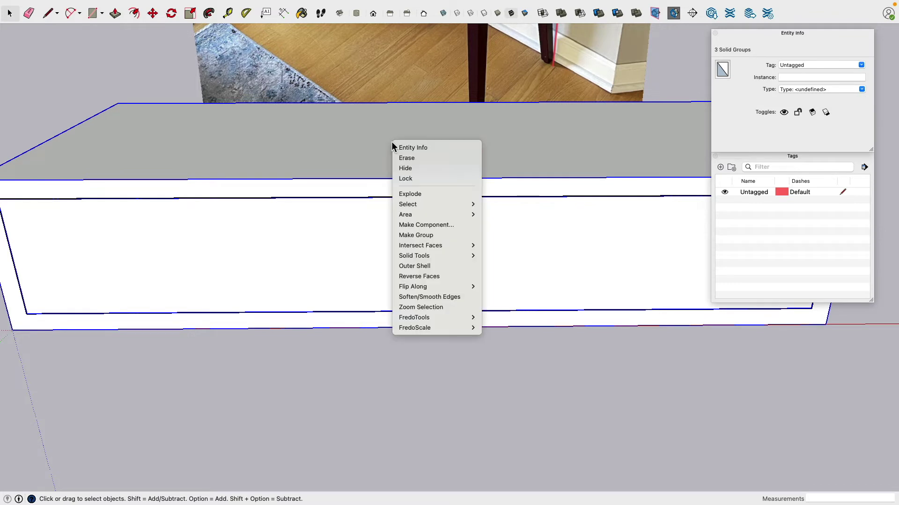
click(439, 168)
Step: Box-select the leftover loose edges and delete them
scroll(499, 201, down, 5)
middle_drag(532, 194, 285, 128)
drag(283, 124, 487, 316)
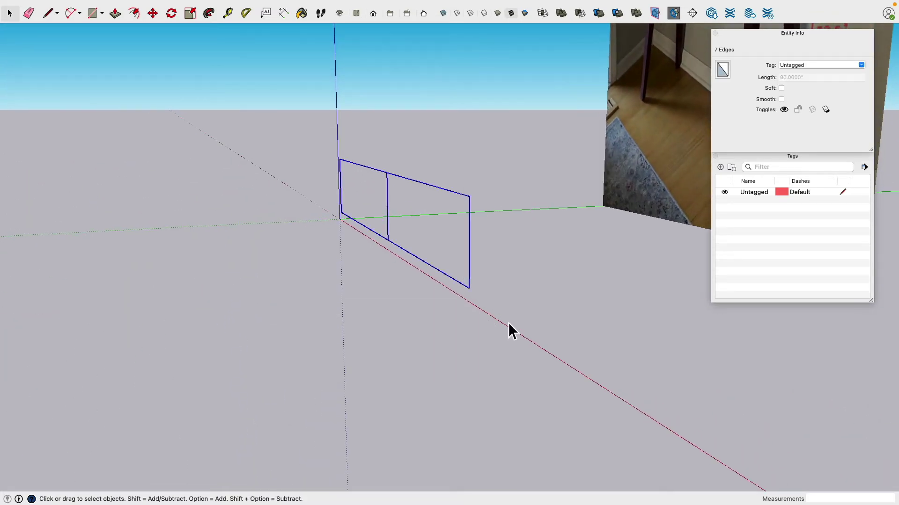
key(Delete)
Step: Use Edit > Unhide > All to reveal the console shell and both drawer fronts
middle_drag(501, 322, 467, 317)
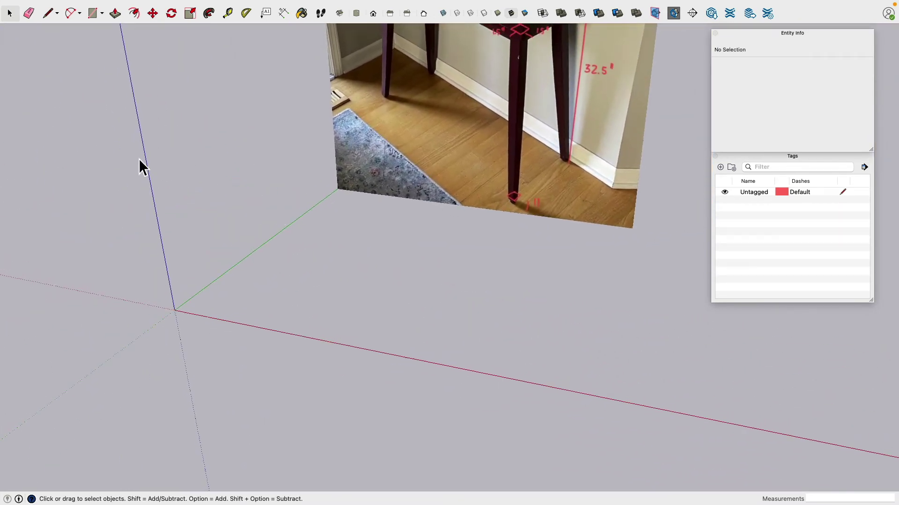
mouse_move(124, 2)
click(89, 6)
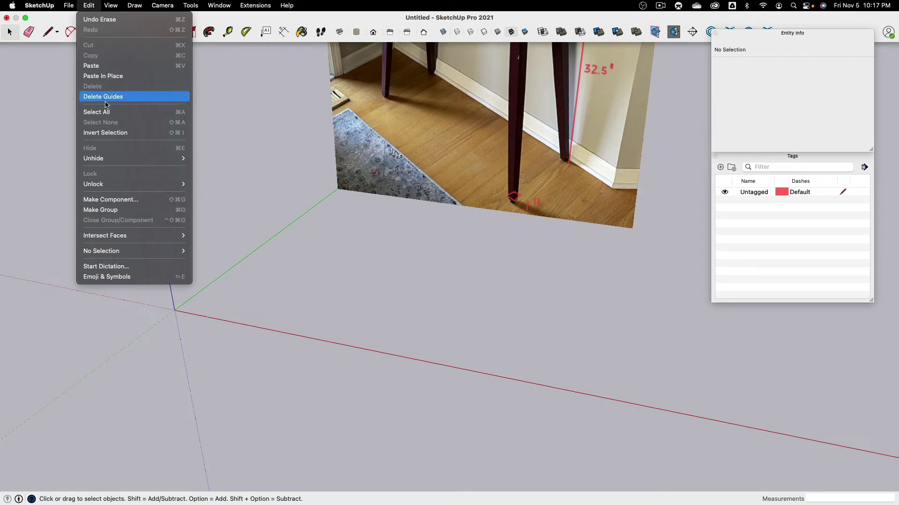
mouse_move(110, 159)
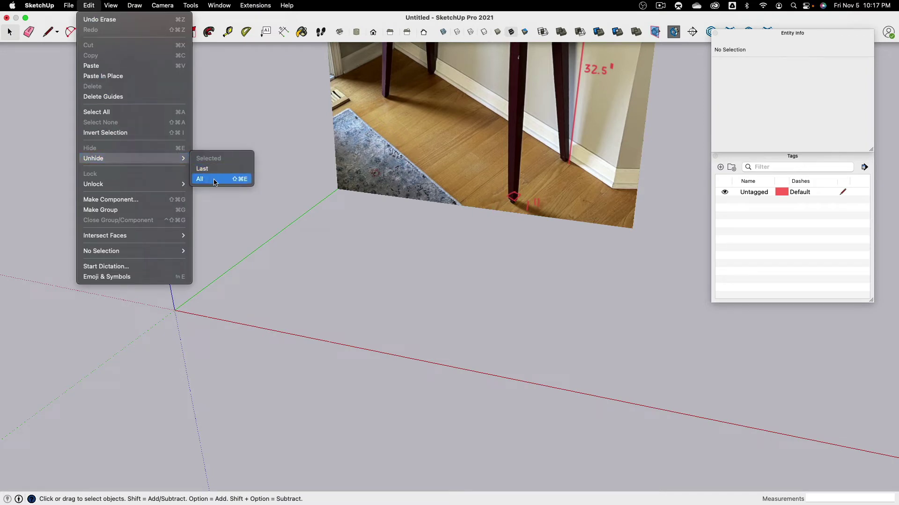
click(215, 180)
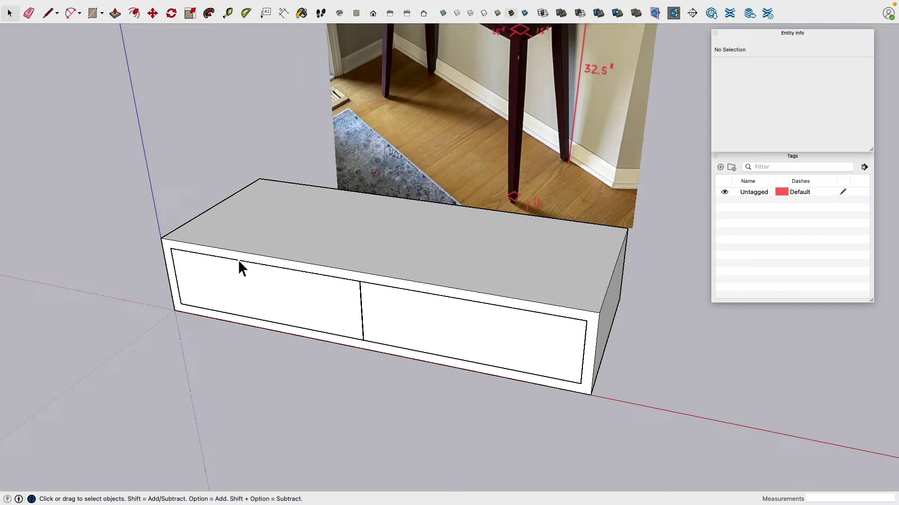
mouse_move(237, 259)
middle_down()
mouse_move(251, 205)
mouse_move(299, 289)
middle_up()
scroll(299, 279, up, 3)
click(470, 292)
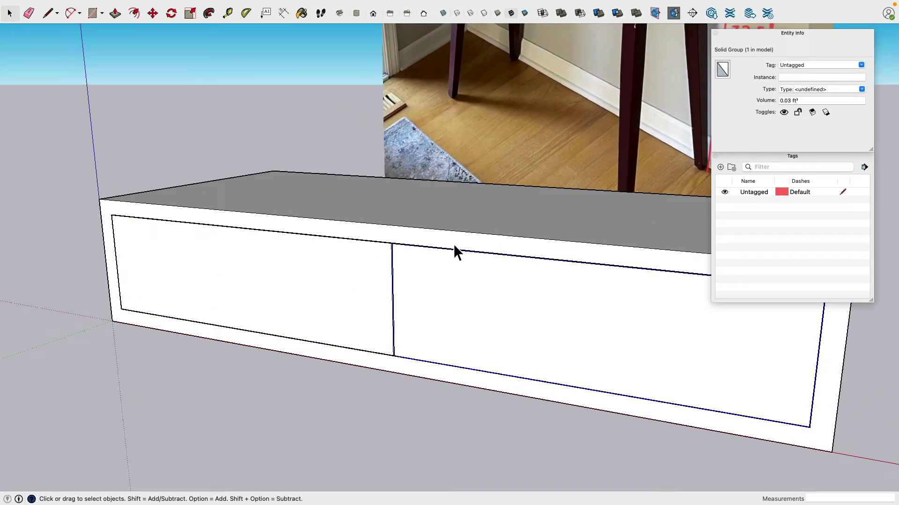
scroll(365, 246, down, 2)
scroll(235, 235, up, 2)
scroll(235, 235, down, 5)
scroll(399, 113, up, 6)
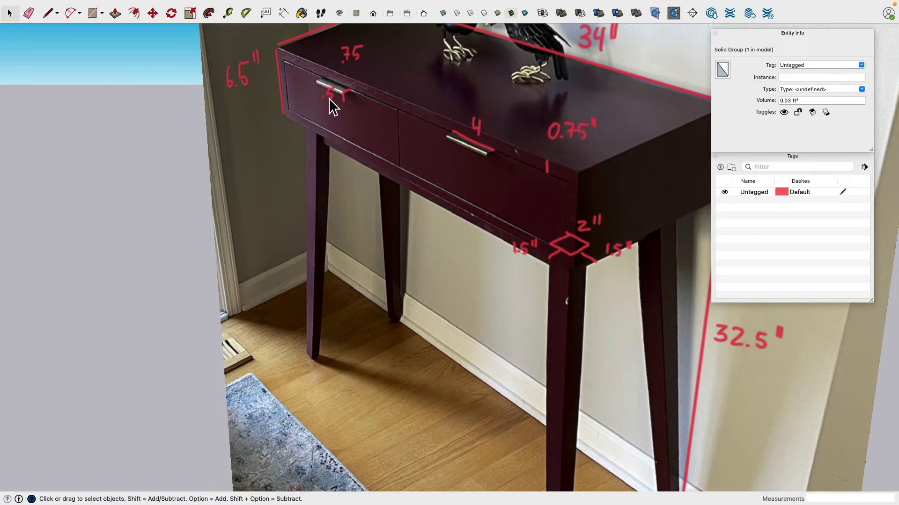
scroll(330, 105, down, 8)
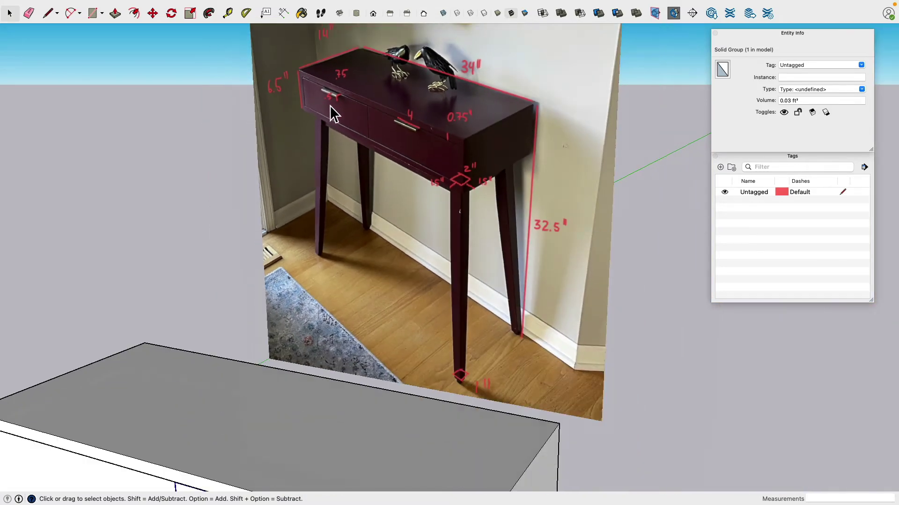
scroll(211, 291, up, 3)
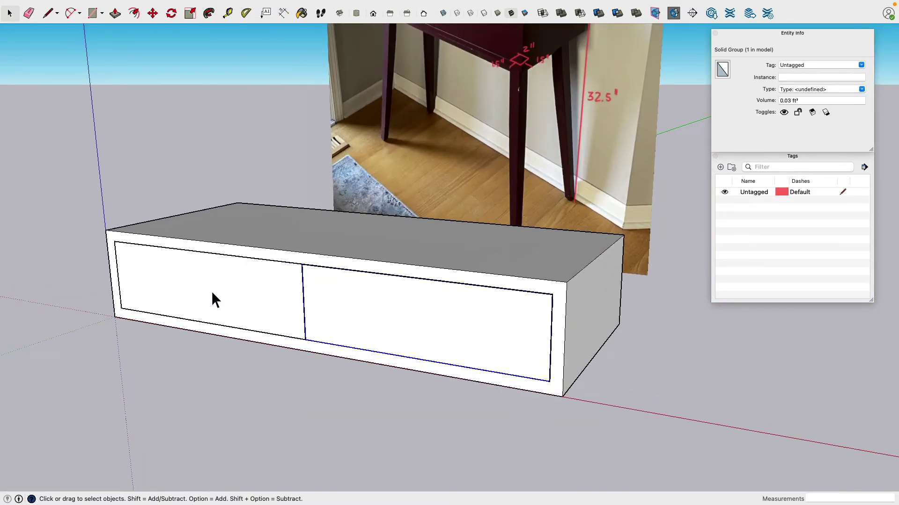
click(164, 159)
scroll(215, 221, up, 3)
click(214, 215)
Step: Erase the box body group, keeping the drawer fronts
right_click(213, 215)
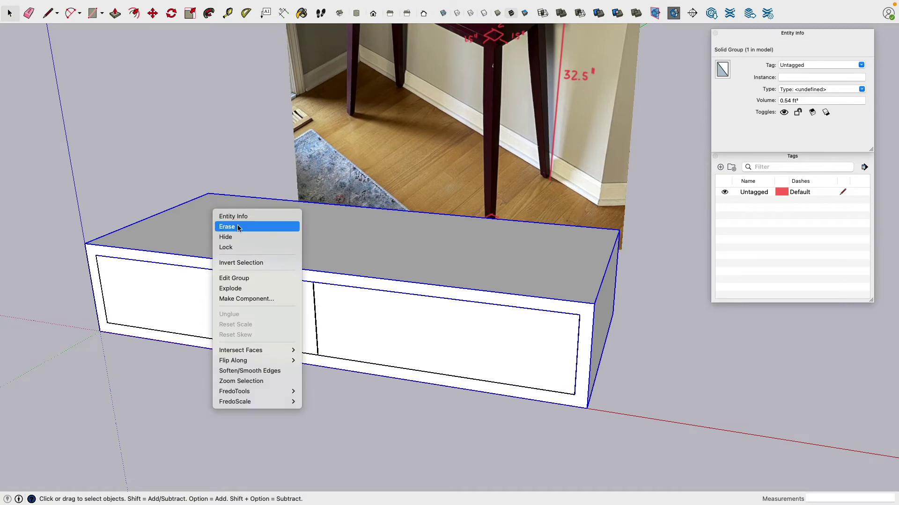
click(292, 237)
mouse_move(185, 168)
middle_down()
mouse_move(182, 208)
mouse_move(260, 190)
mouse_move(260, 166)
middle_up()
scroll(263, 191, up, 3)
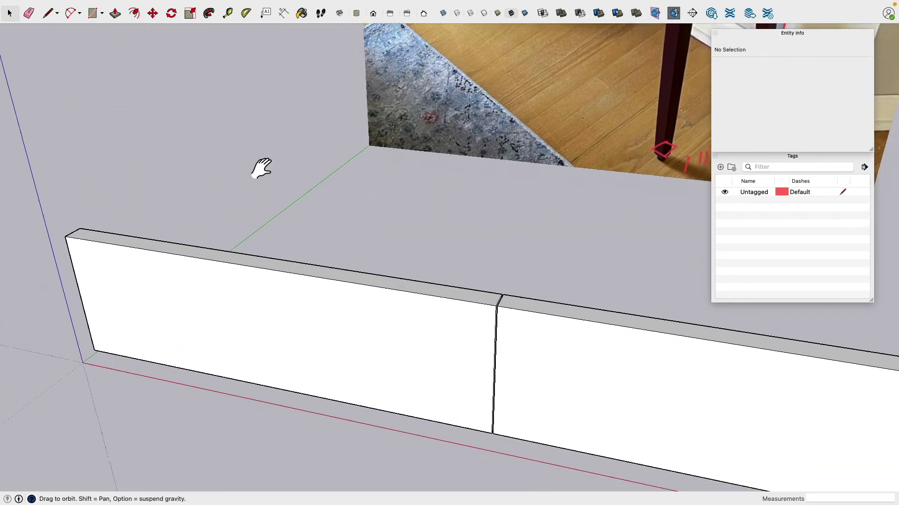
Step: Draw a ledge rectangle on the drawer front's top edge using 2-inch and 0.75-inch lines
click(49, 14)
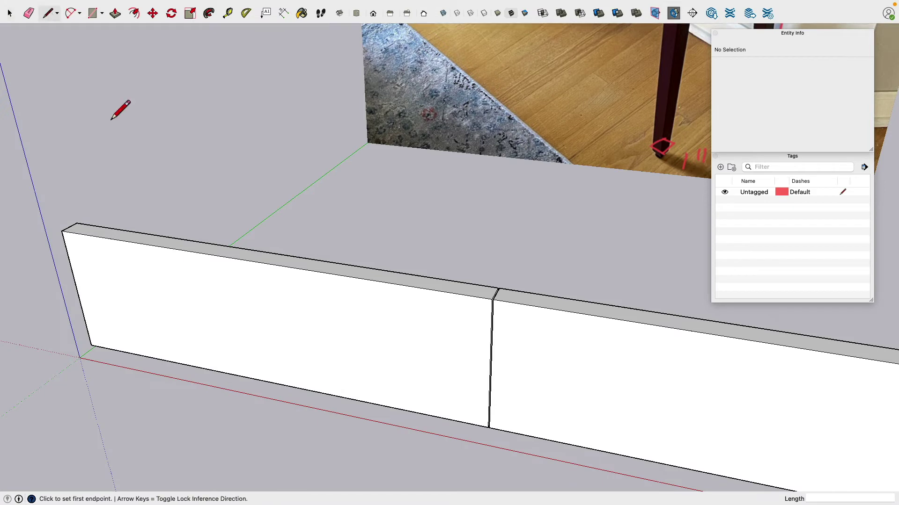
click(257, 263)
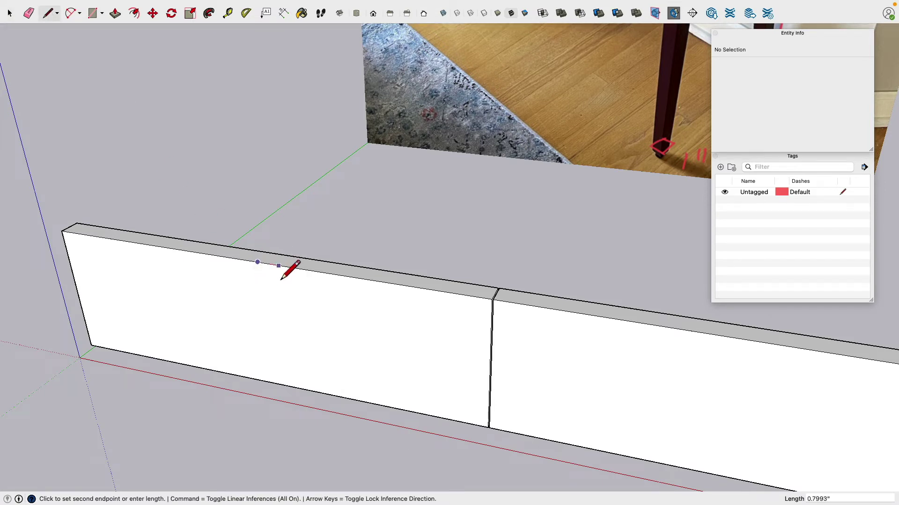
text(2)
key(Return)
key(Escape)
click(259, 274)
text(2)
key(Return)
mouse_move(191, 281)
middle_down()
mouse_move(157, 291)
mouse_move(192, 273)
middle_up()
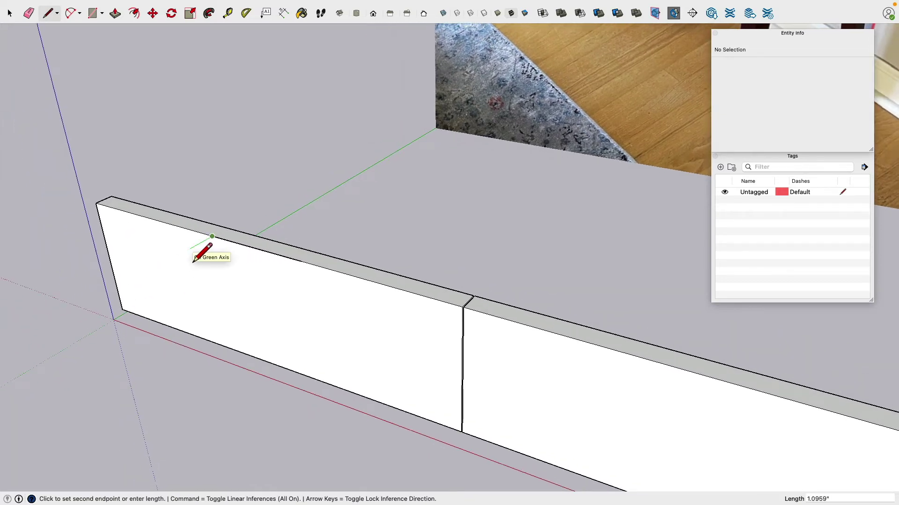
text(.)
key(Return)
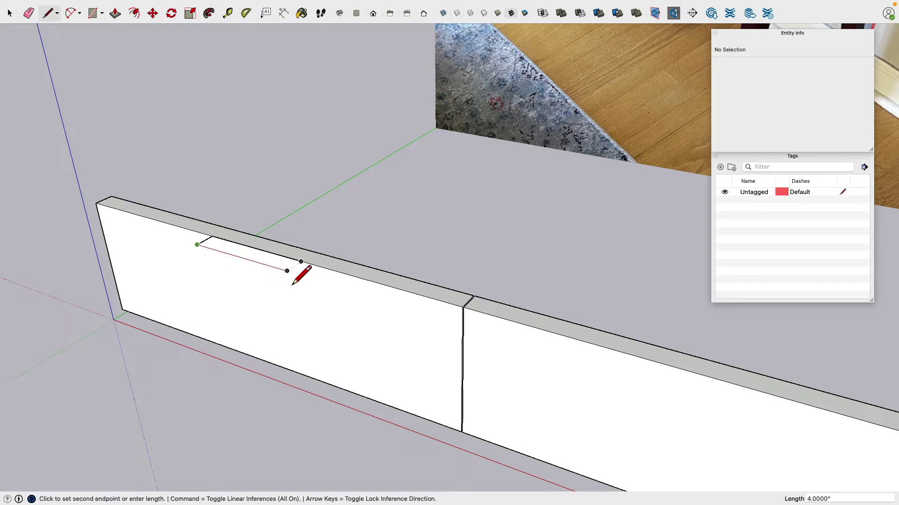
click(287, 271)
click(301, 262)
Step: Add a 0.5-inch vertical edge and bottom edge to close the lip's face
scroll(211, 232, down, 1)
scroll(217, 236, up, 3)
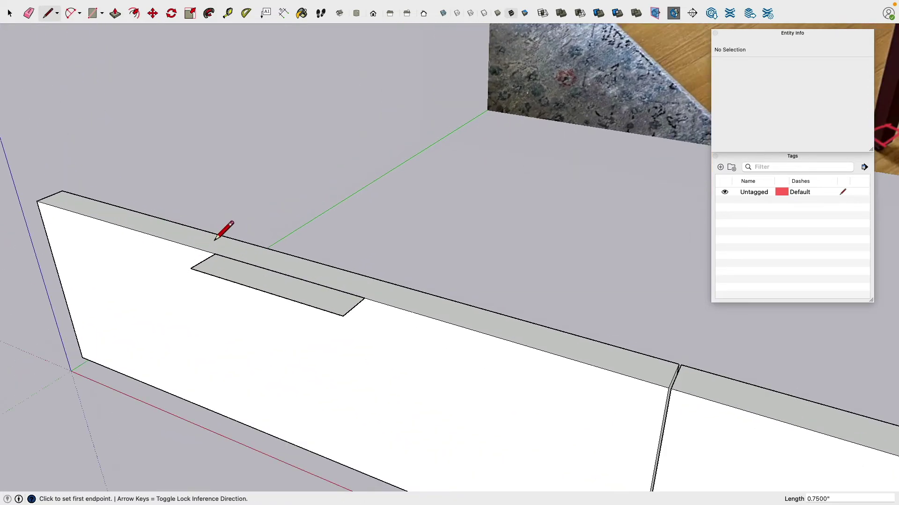
click(193, 279)
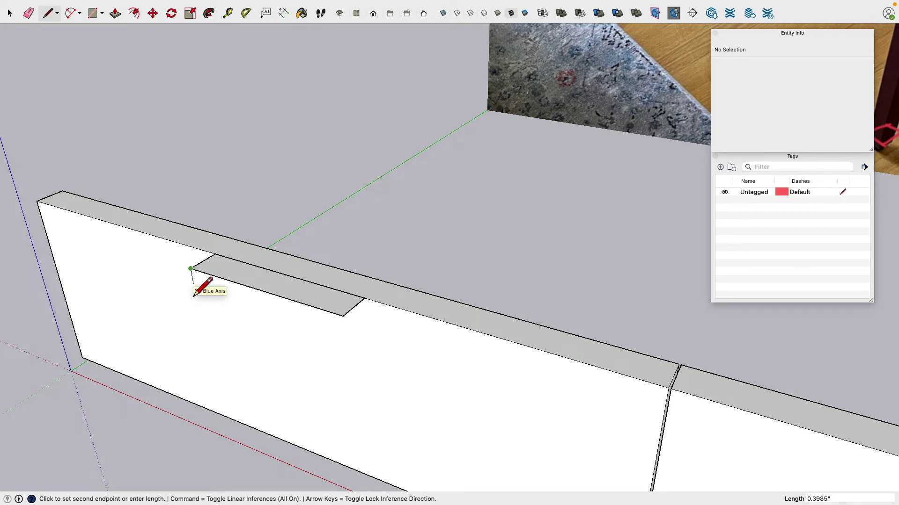
text(.5)
key(Return)
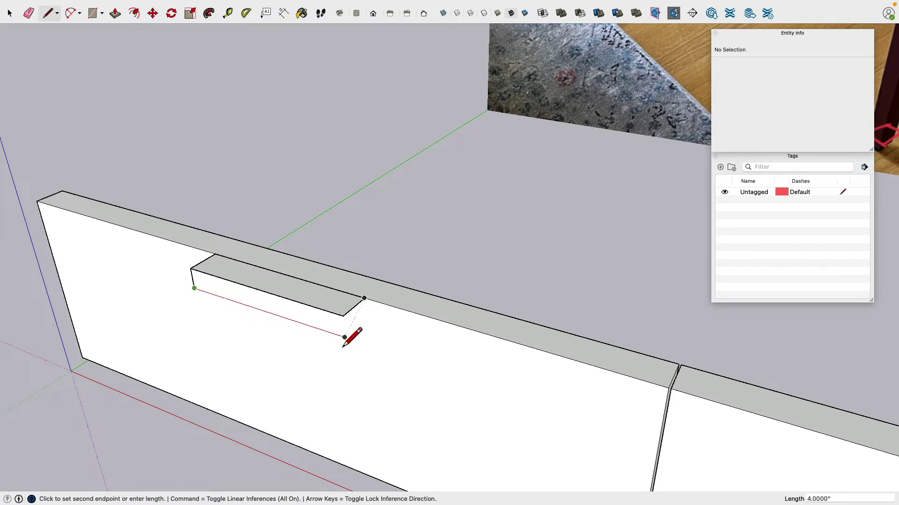
click(345, 337)
click(343, 317)
Step: Draw an edge from the notch corner to the ledge's left edge, then erase the stray notch edges
middle_drag(394, 329, 358, 297)
scroll(362, 328, up, 3)
click(361, 319)
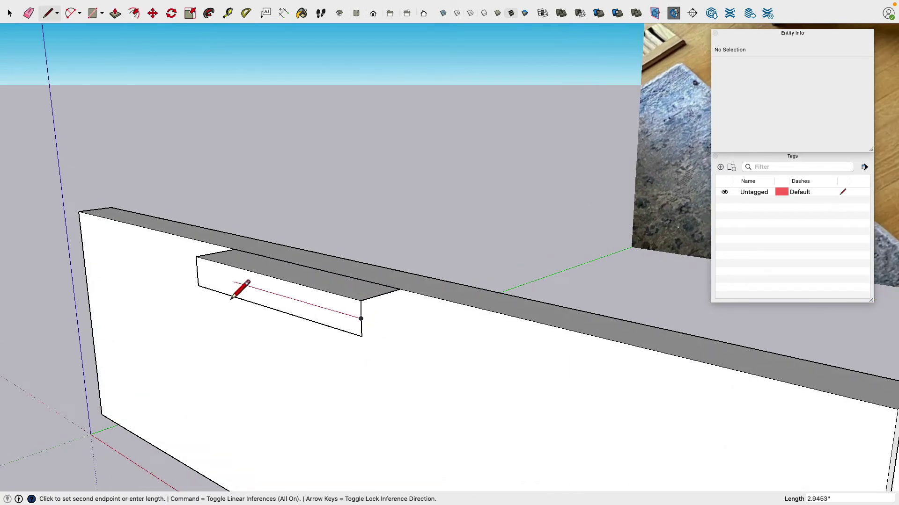
click(198, 272)
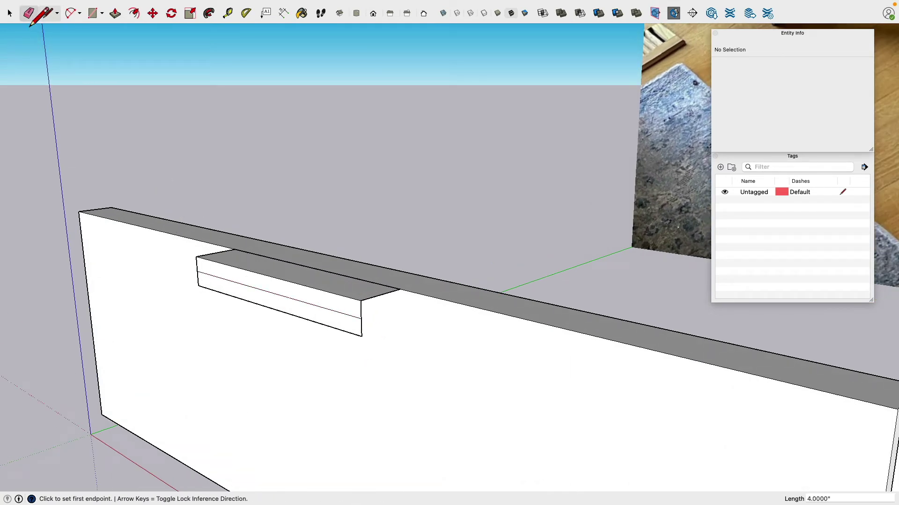
click(28, 13)
mouse_move(208, 283)
mouse_down()
mouse_move(283, 320)
mouse_move(375, 332)
mouse_up()
mouse_move(465, 286)
middle_down()
mouse_move(368, 229)
mouse_move(285, 147)
mouse_move(332, 295)
mouse_move(344, 273)
middle_up()
scroll(352, 296, up, 2)
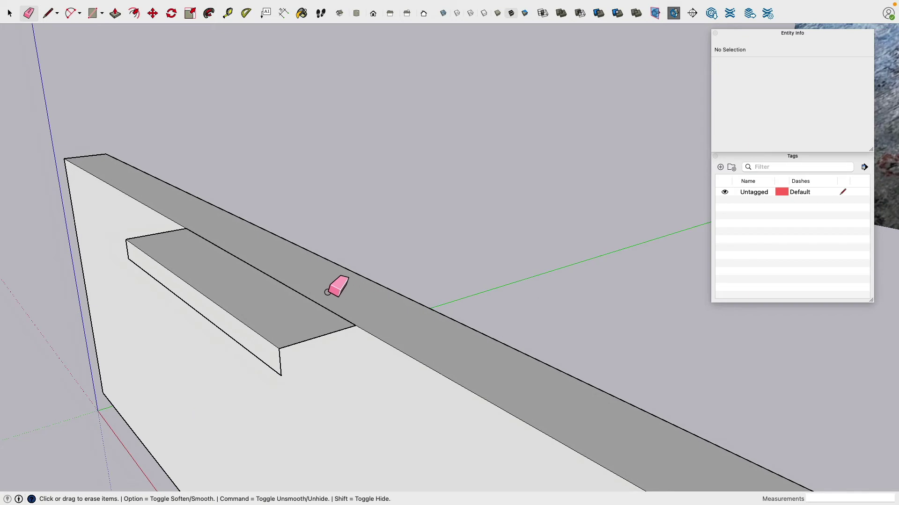
Step: Draw a 0.05-inch lip segment and close the L-shaped face at the near ledge end
click(48, 14)
scroll(307, 384, up, 3)
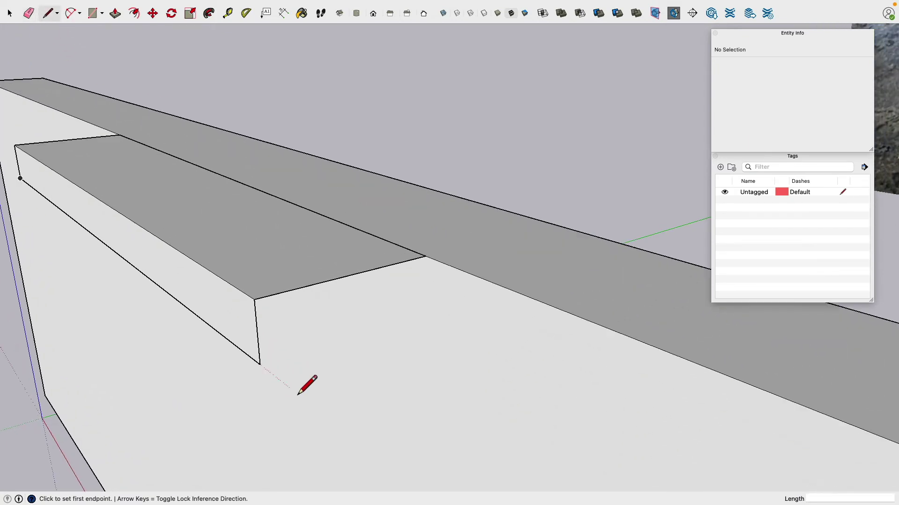
click(261, 365)
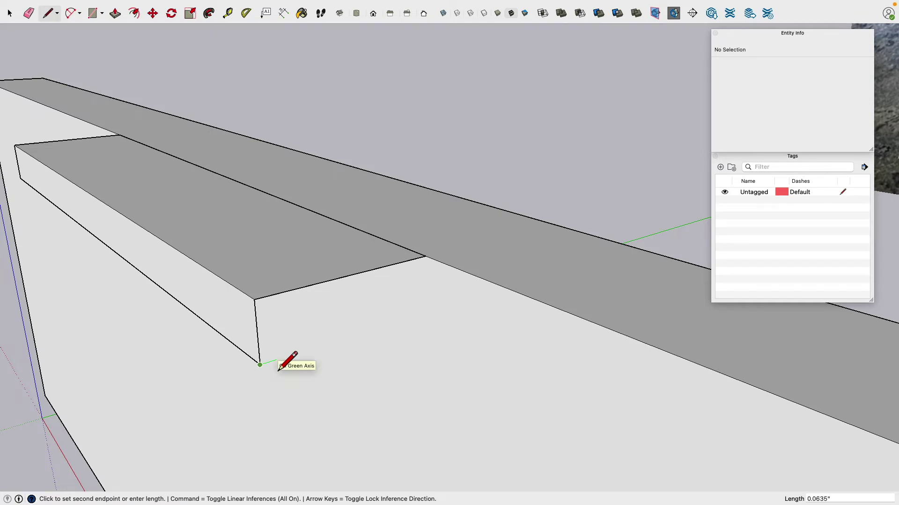
key(Return)
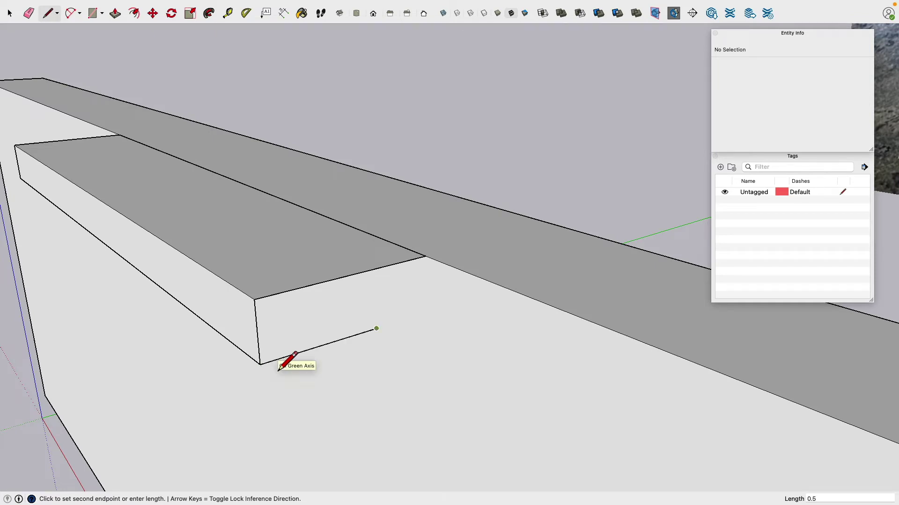
key(super+z)
click(275, 369)
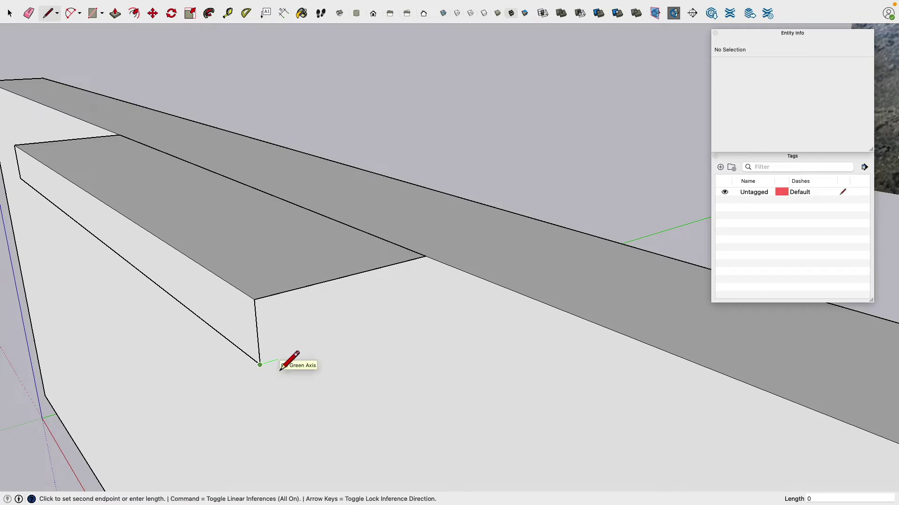
text(0.05)
key(Return)
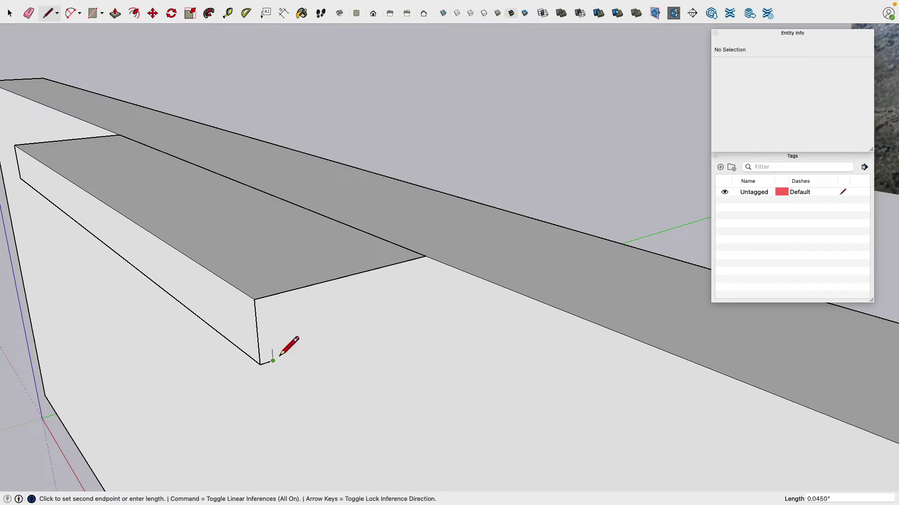
key(Escape)
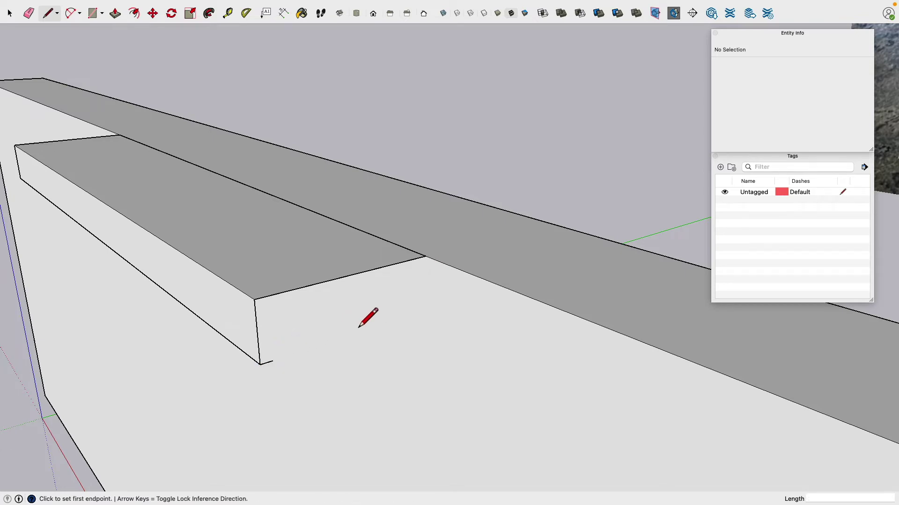
click(428, 271)
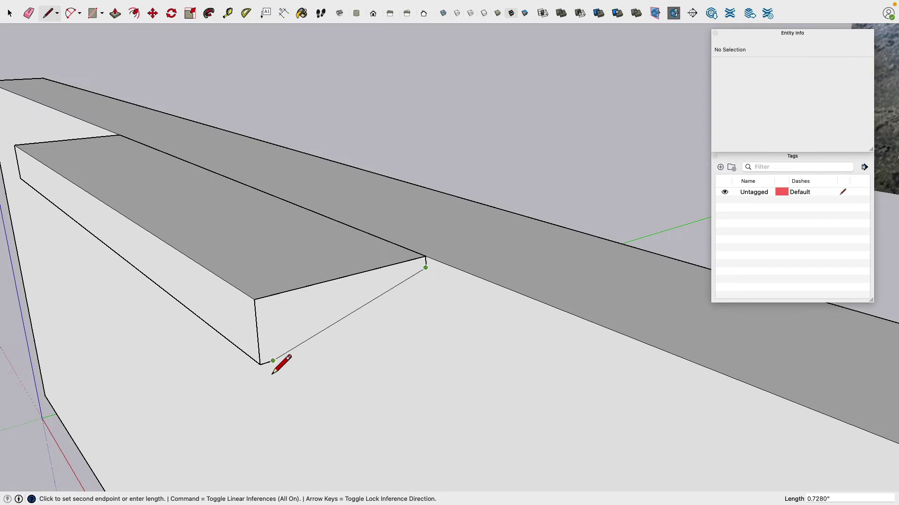
click(269, 310)
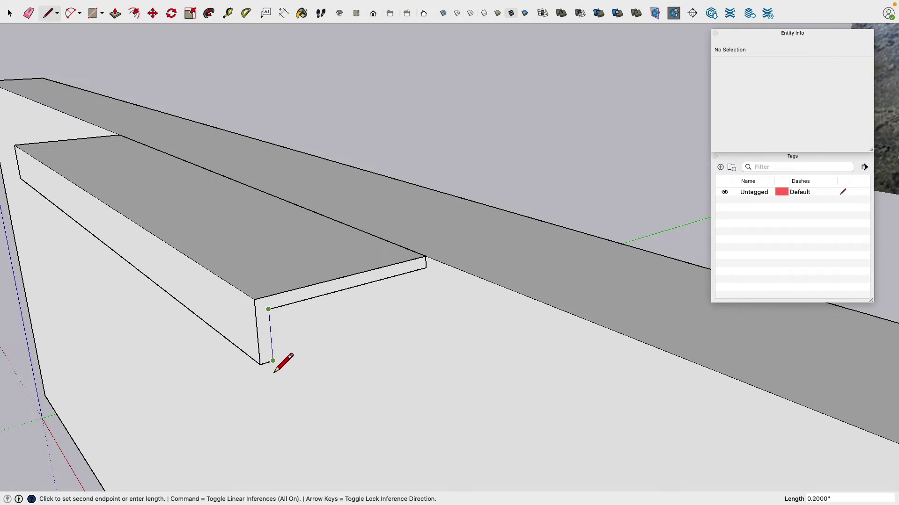
click(272, 362)
Step: Draw the short vertical lip edges and close the L-shaped face at the far ledge end
mouse_move(267, 314)
middle_down()
mouse_move(243, 305)
mouse_move(296, 208)
mouse_move(600, 195)
mouse_move(675, 170)
mouse_move(749, 213)
middle_up()
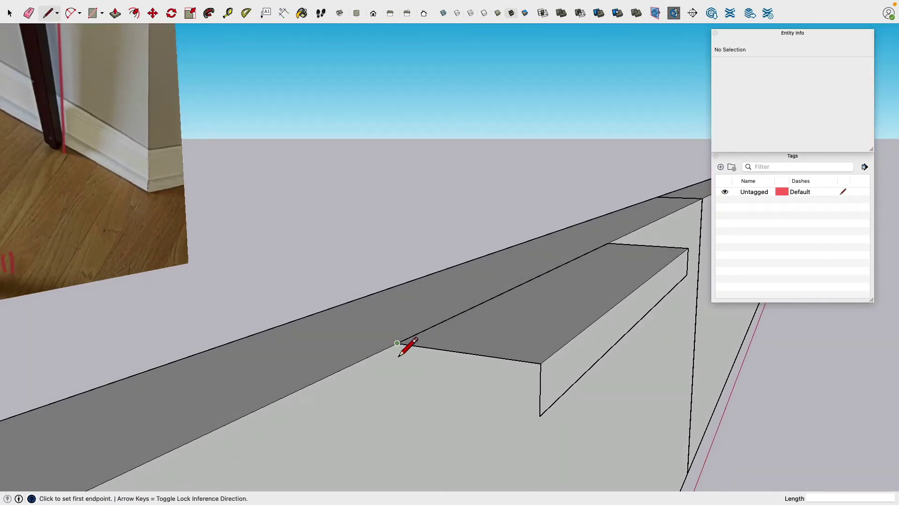
click(396, 344)
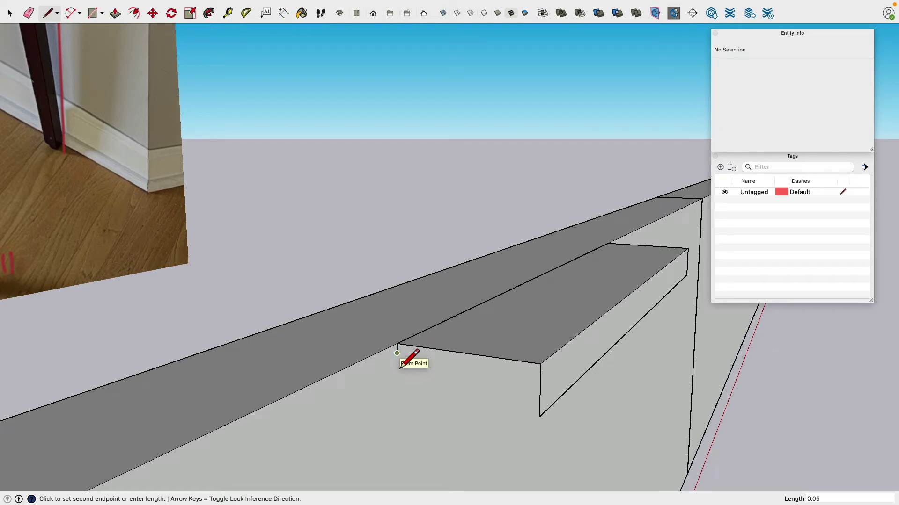
click(397, 353)
key(Escape)
click(539, 416)
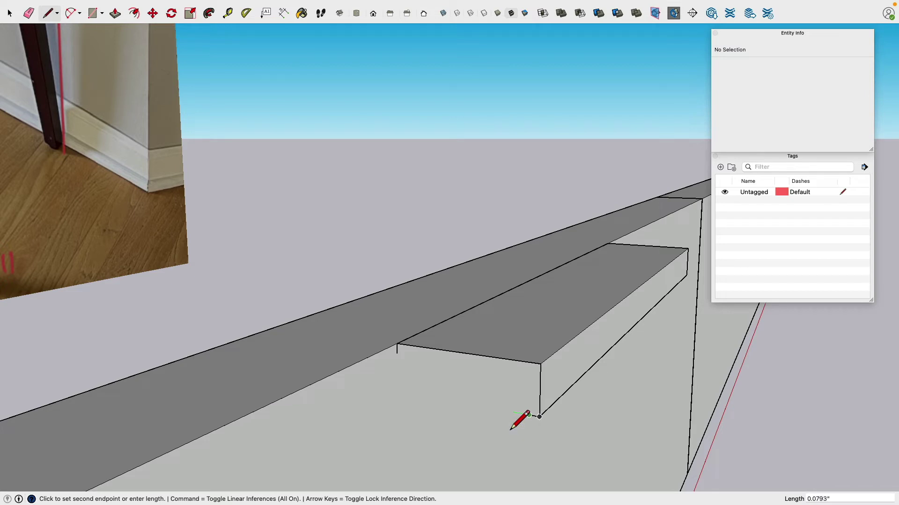
click(533, 385)
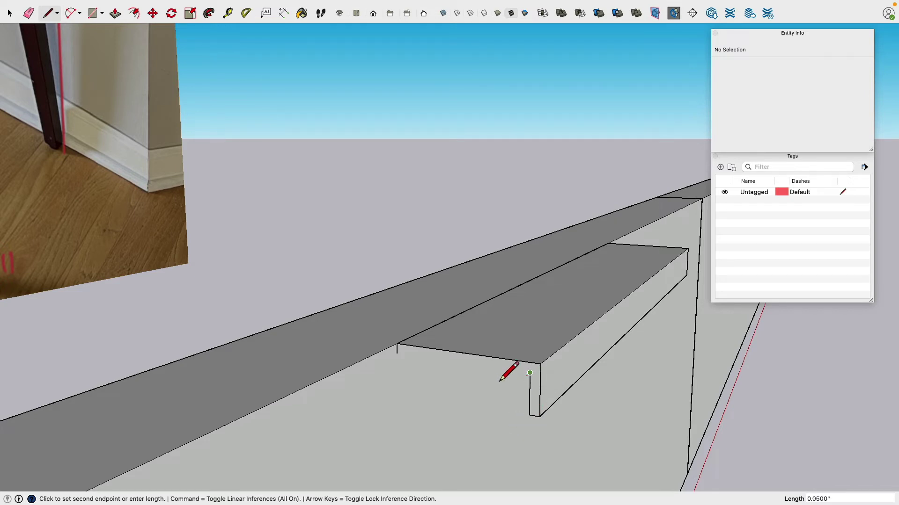
click(400, 367)
Step: Trace edges from below to close the lip's narrow side face and the ledge underside
middle_drag(501, 427, 563, 233)
scroll(564, 232, up, 2)
scroll(565, 284, up, 2)
scroll(494, 213, up, 1)
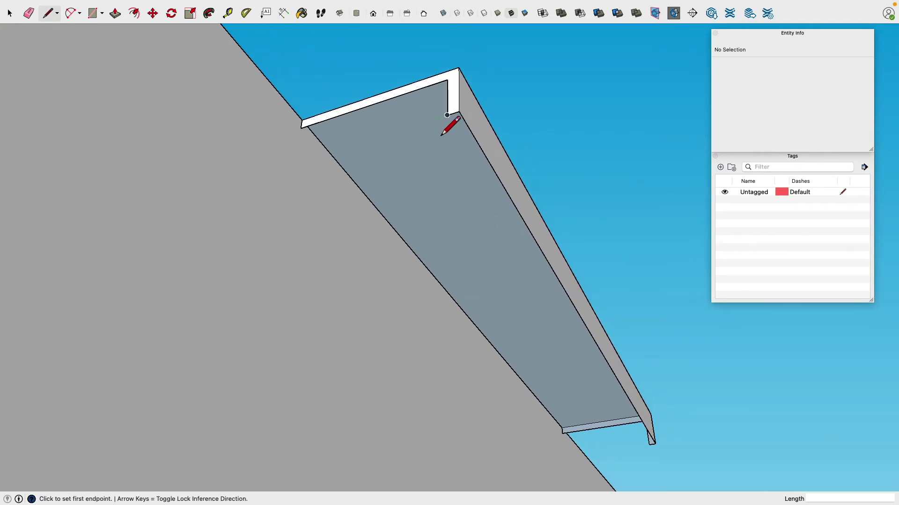
mouse_move(448, 162)
middle_down()
mouse_move(521, 291)
mouse_move(601, 279)
mouse_move(605, 296)
middle_up()
click(570, 93)
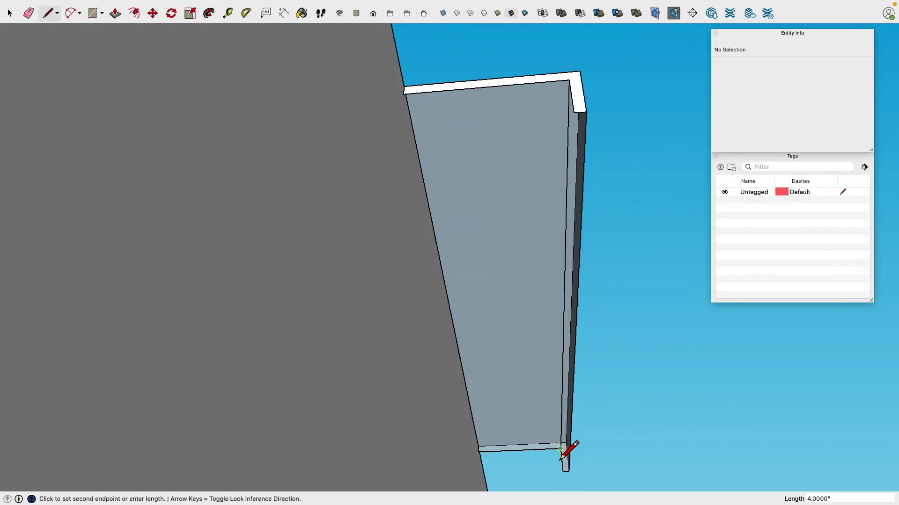
click(565, 485)
click(575, 125)
click(565, 483)
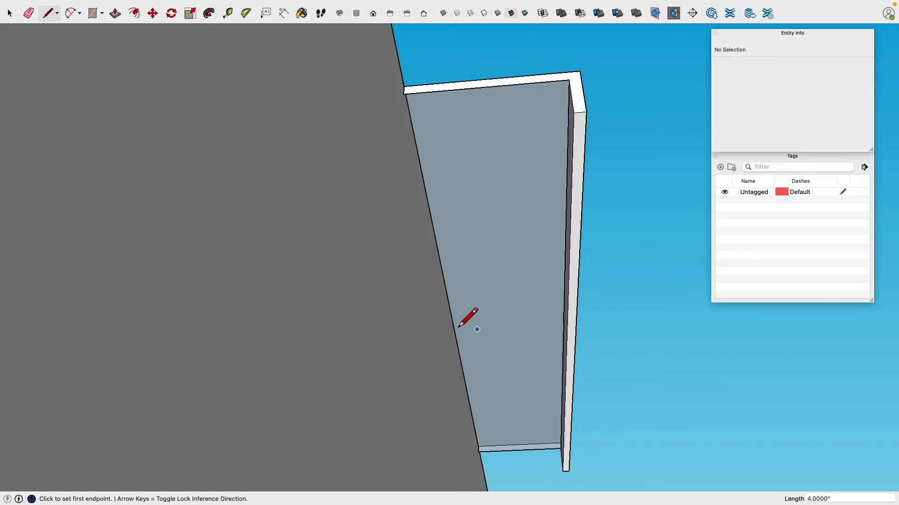
click(405, 90)
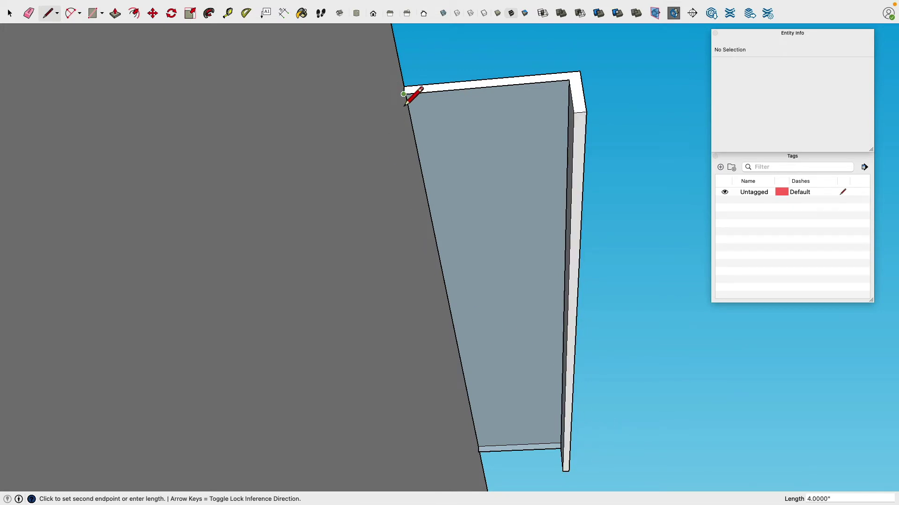
click(479, 452)
mouse_move(535, 252)
middle_down()
mouse_move(479, 229)
mouse_move(562, 255)
mouse_move(290, 267)
mouse_move(291, 257)
mouse_move(141, 143)
middle_up()
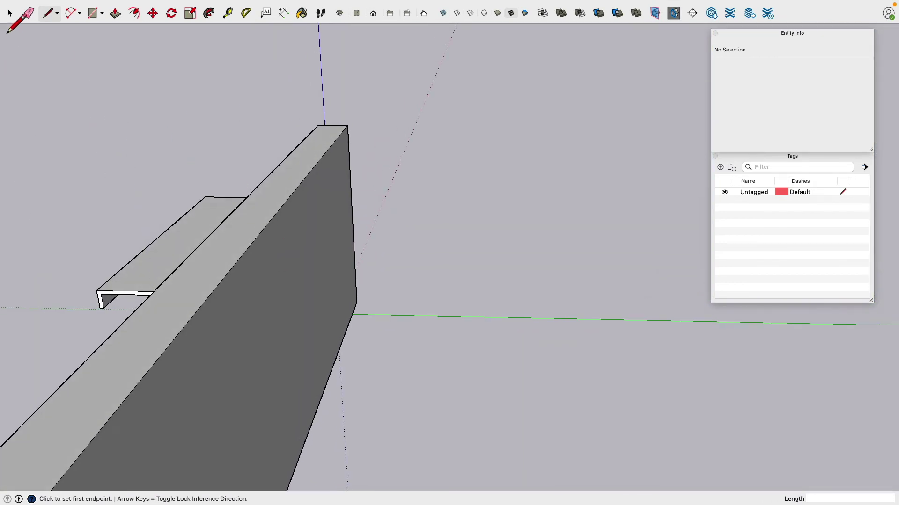
Step: Select the drawer-front group and hide it, leaving the L-shaped handle lip alone
key(space)
middle_drag(64, 89, 194, 108)
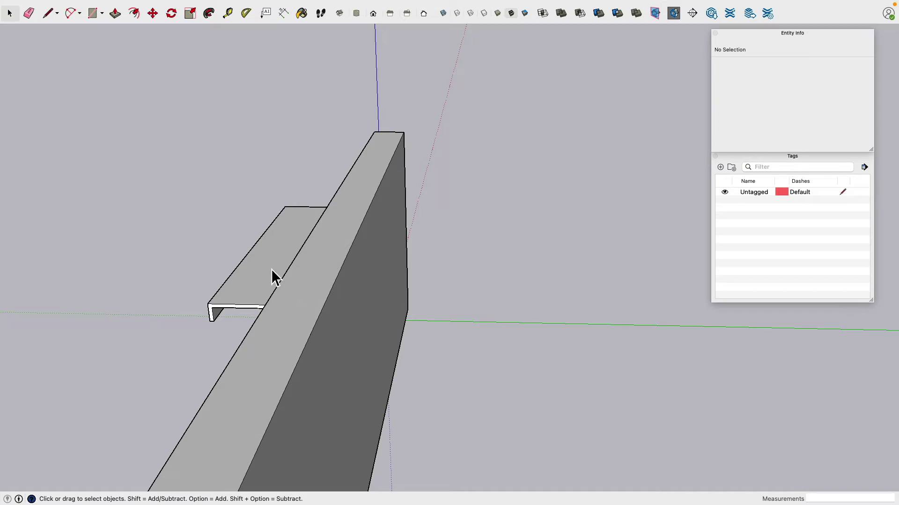
click(390, 138)
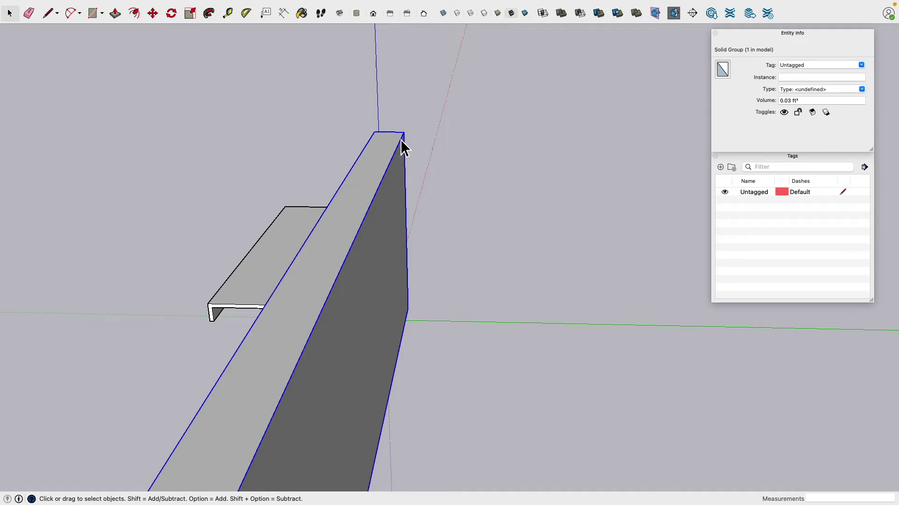
right_click(369, 176)
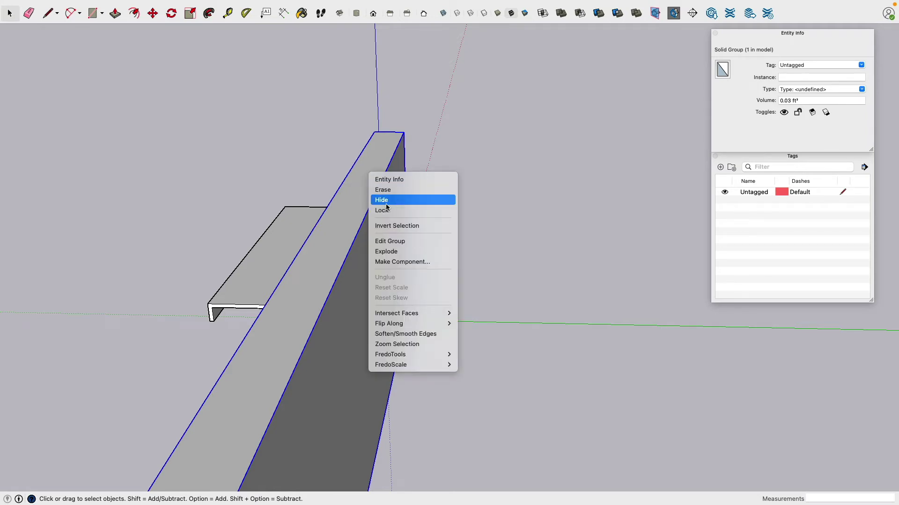
click(380, 201)
click(287, 246)
middle_drag(288, 246, 279, 274)
Step: Push/Pull the ledge's long front face out 0.75 inches
scroll(279, 273, up, 2)
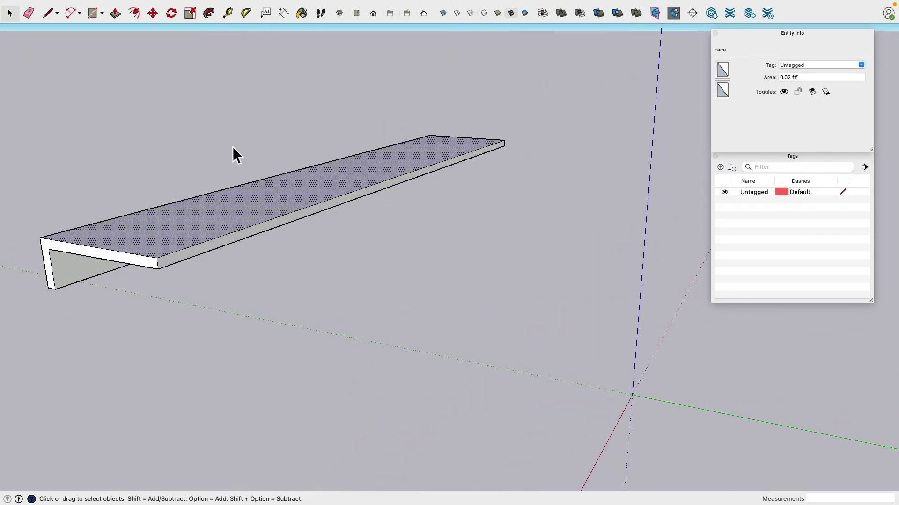
key(p)
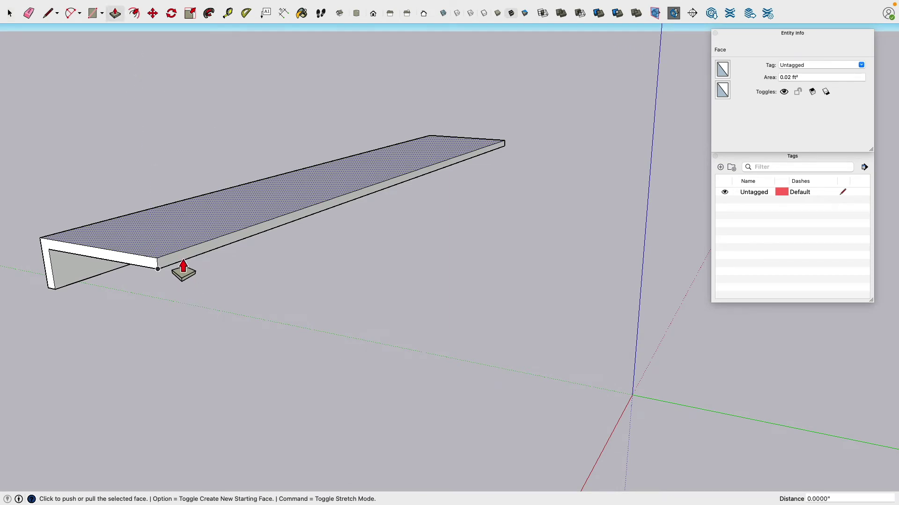
click(10, 14)
click(66, 56)
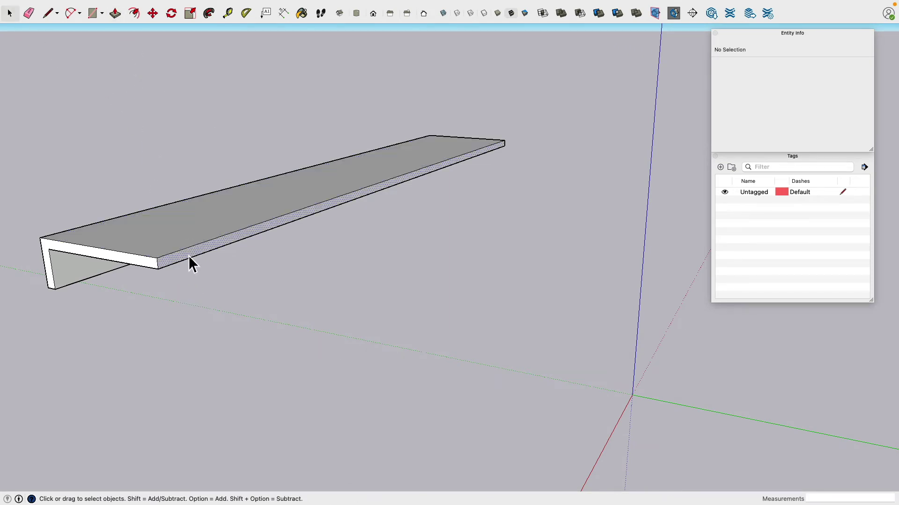
click(189, 256)
key(p)
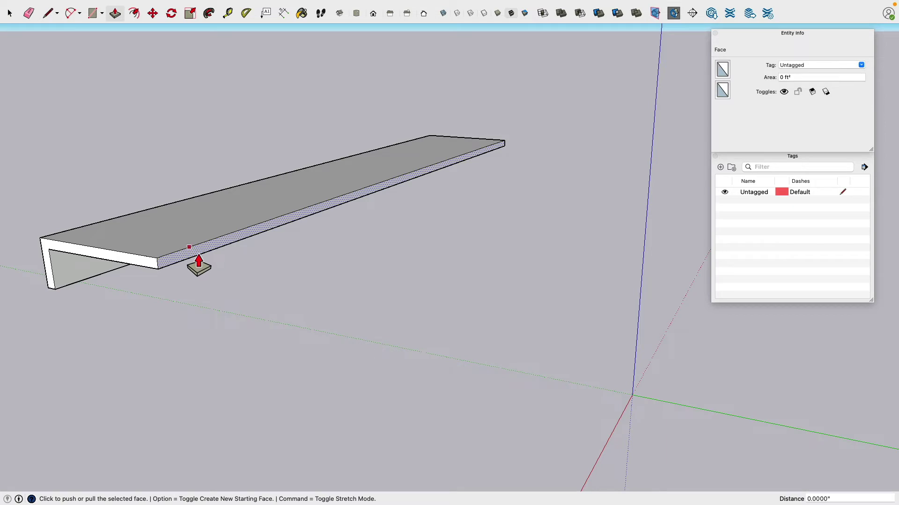
click(197, 250)
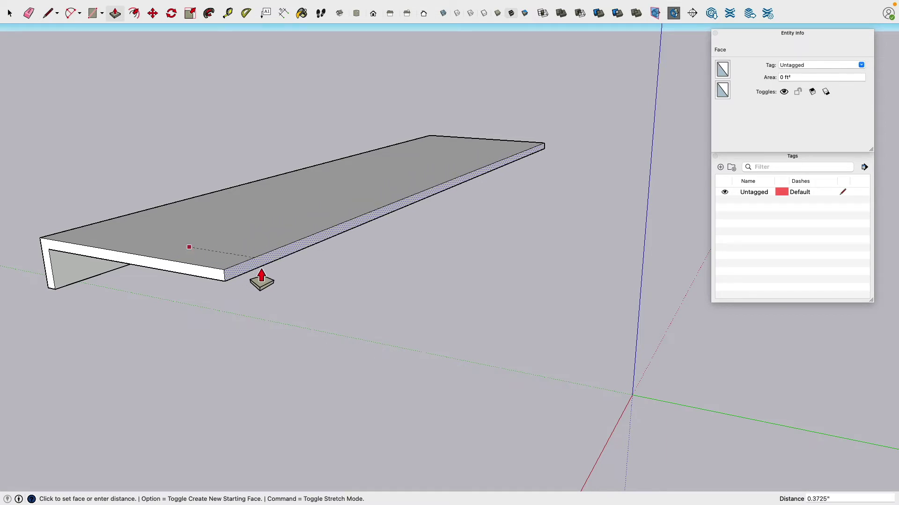
text(0.75)
key(Return)
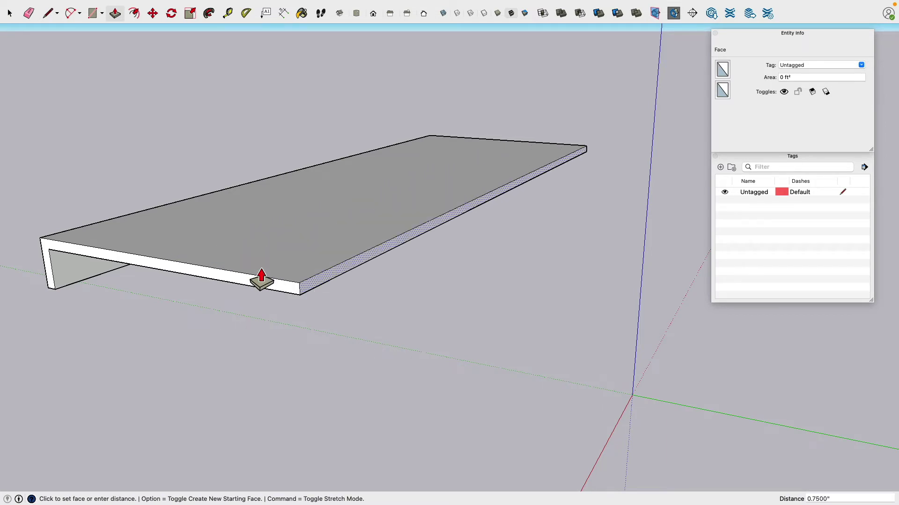
Step: Select all the ledge geometry and make it a single group
key(space)
triple_click(212, 215)
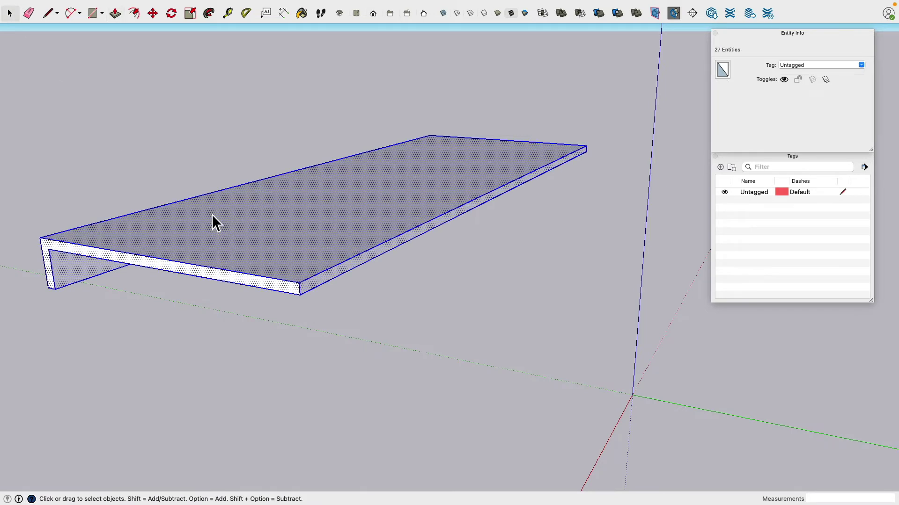
right_click(212, 214)
click(267, 293)
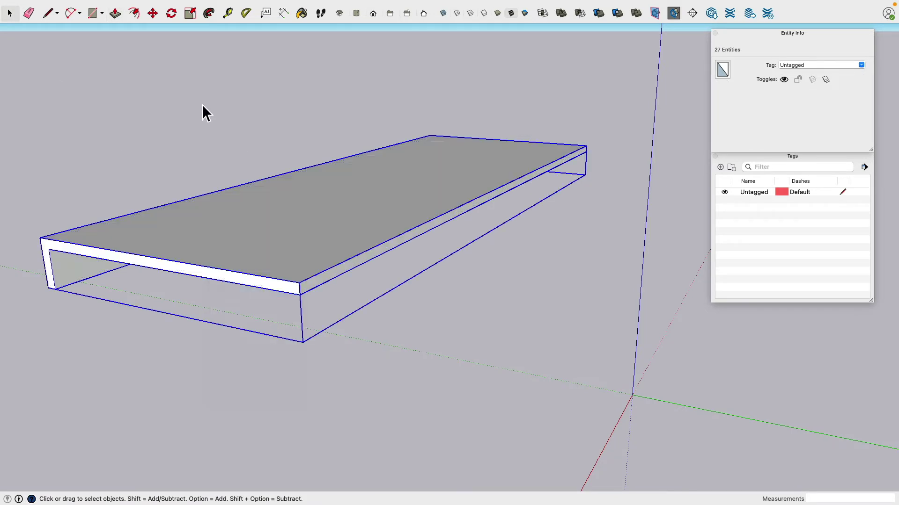
click(203, 105)
Step: Unhide all hidden geometry, then hide only the large box group to expose the wall
click(111, 5)
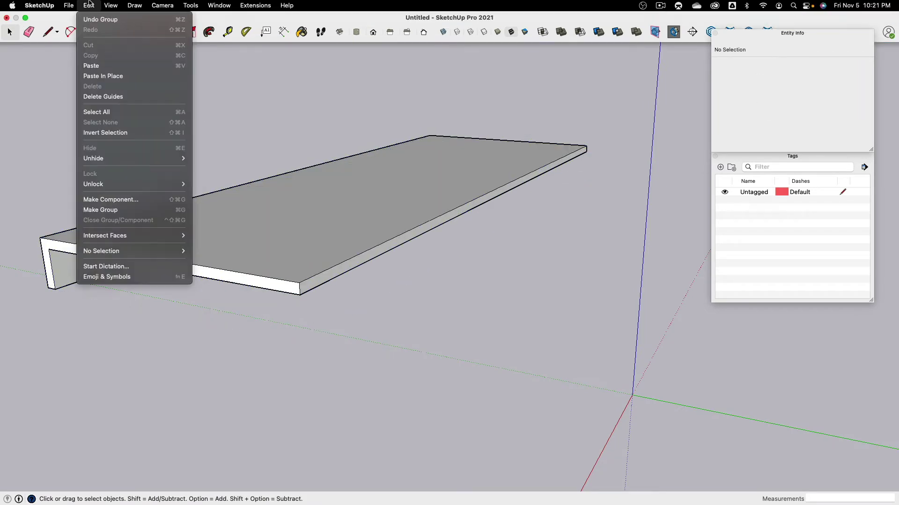
mouse_move(103, 158)
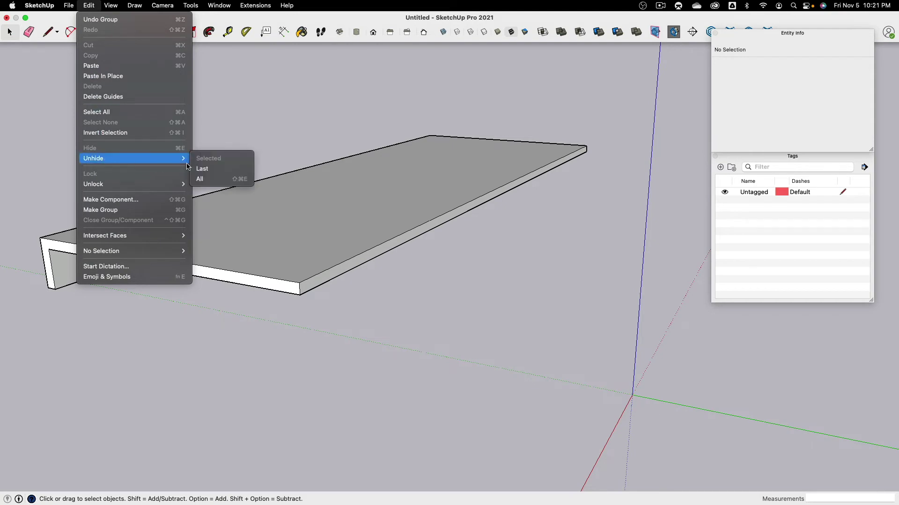
click(225, 182)
scroll(225, 184, down, 10)
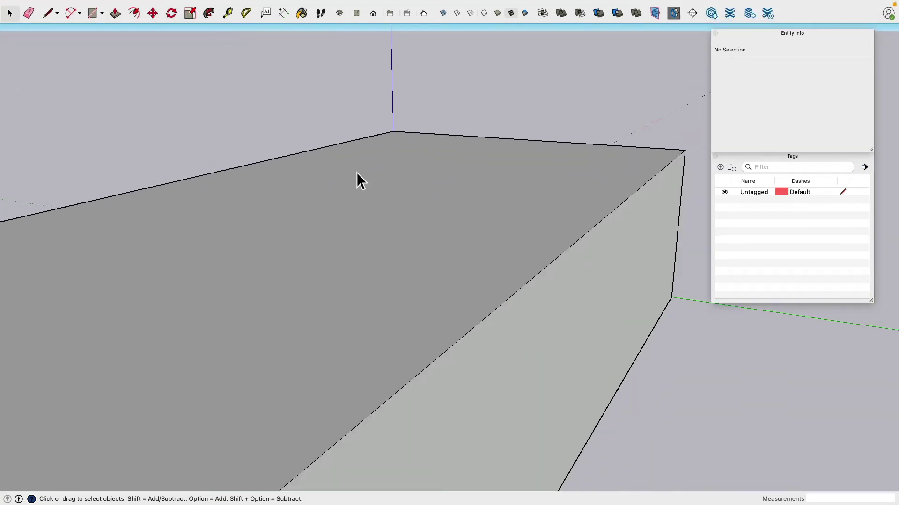
click(394, 208)
right_click(394, 206)
click(424, 230)
middle_drag(192, 153, 268, 171)
scroll(252, 202, up, 6)
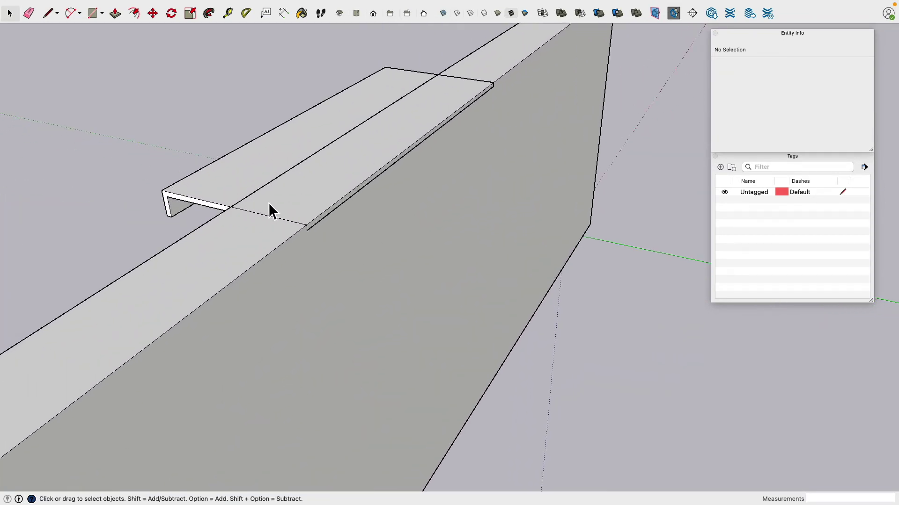
Step: Select the wall group and check Tools > Solid Tools without applying any operation
click(311, 257)
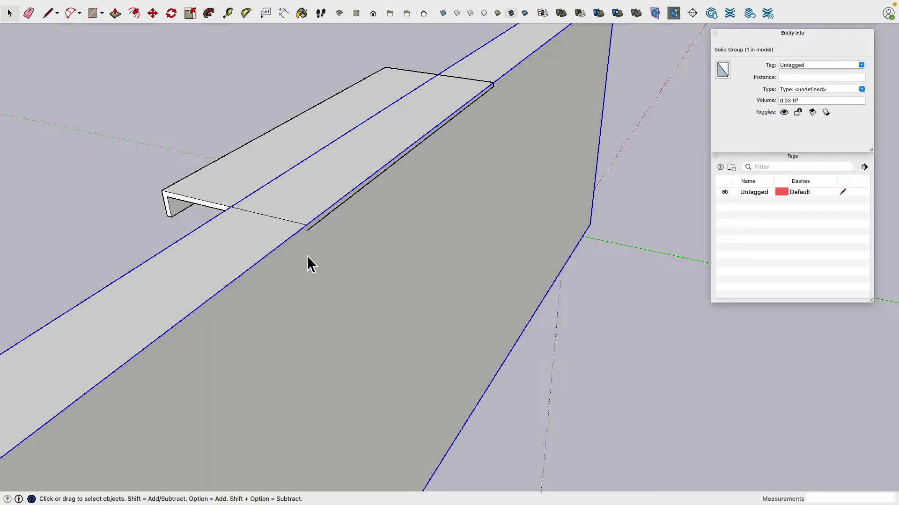
mouse_move(229, 3)
click(199, 6)
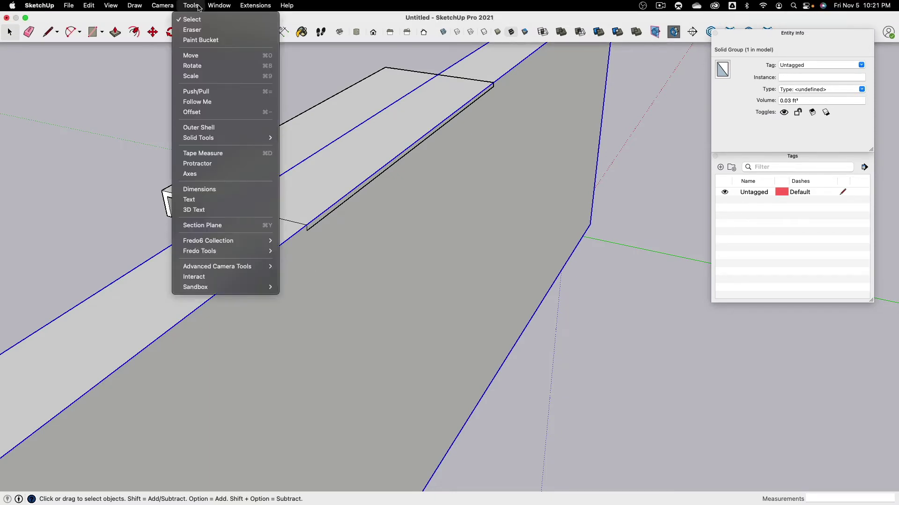
mouse_move(207, 139)
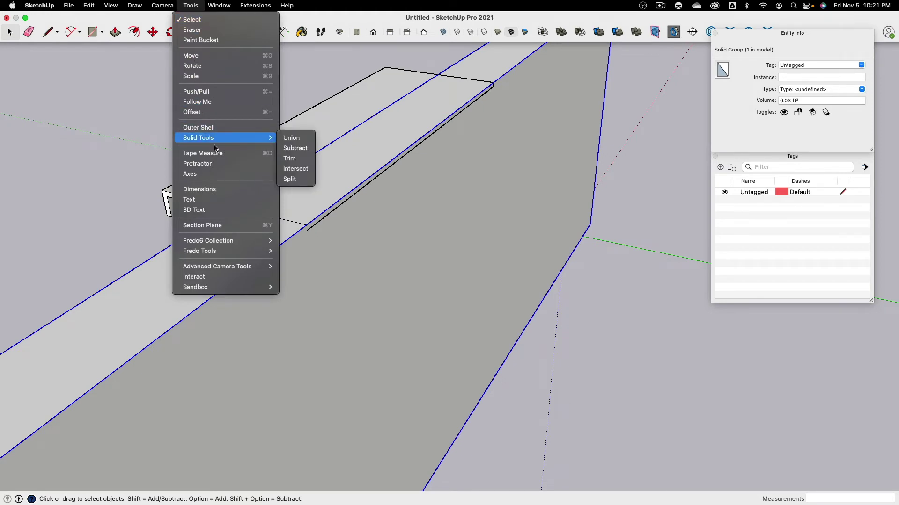
click(102, 134)
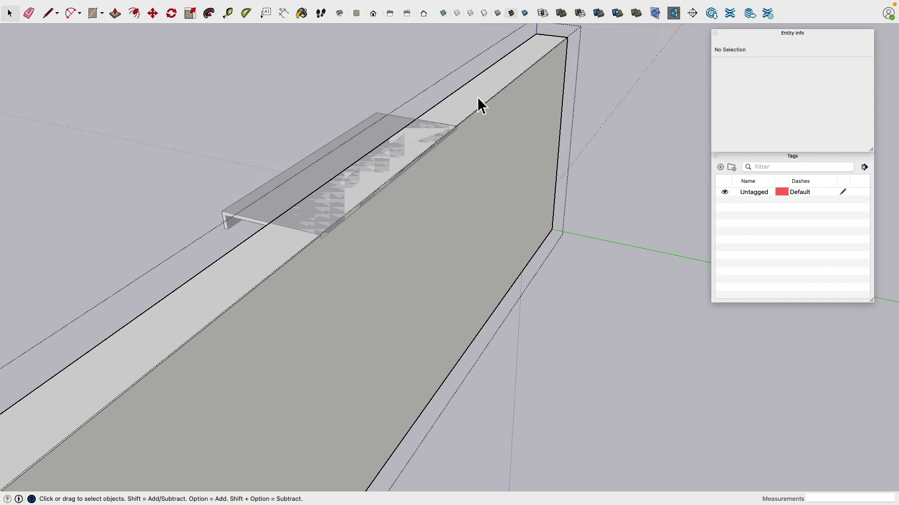
Step: Draw two lines across the overhang's top face to split off a front strip
scroll(352, 137, up, 3)
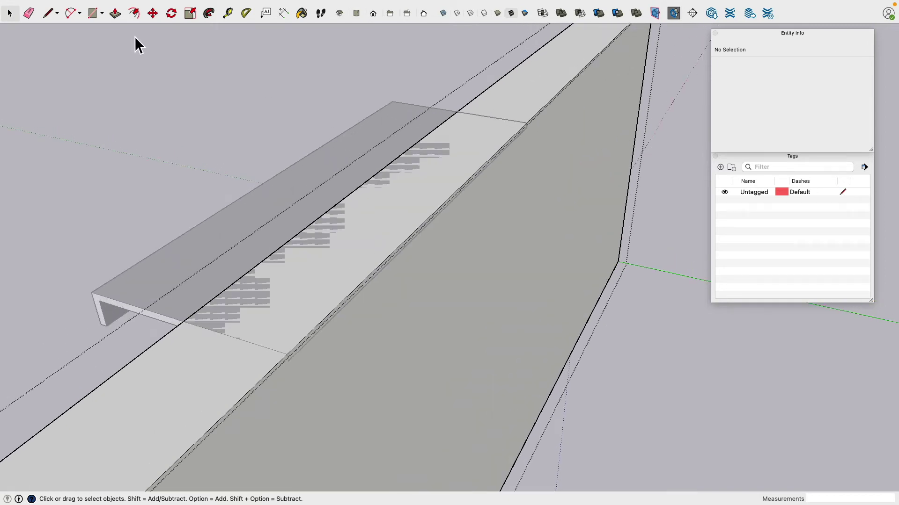
click(49, 15)
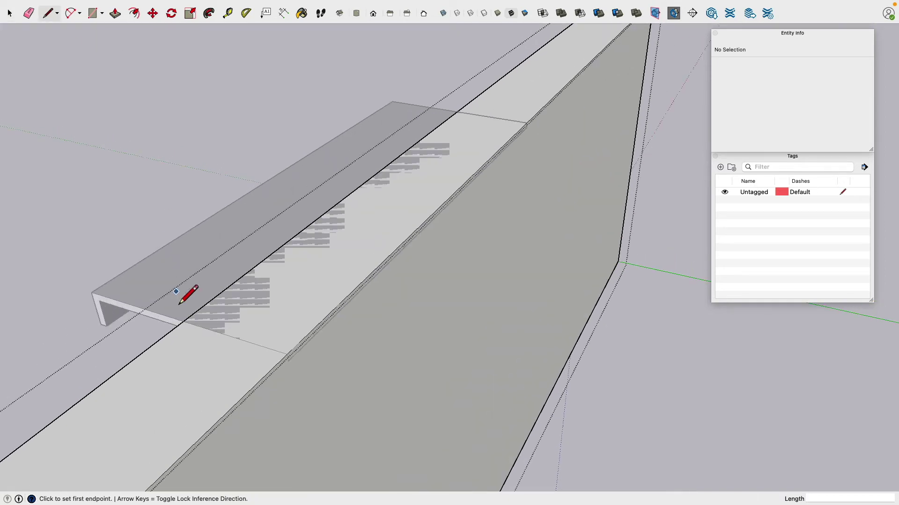
click(185, 334)
click(289, 365)
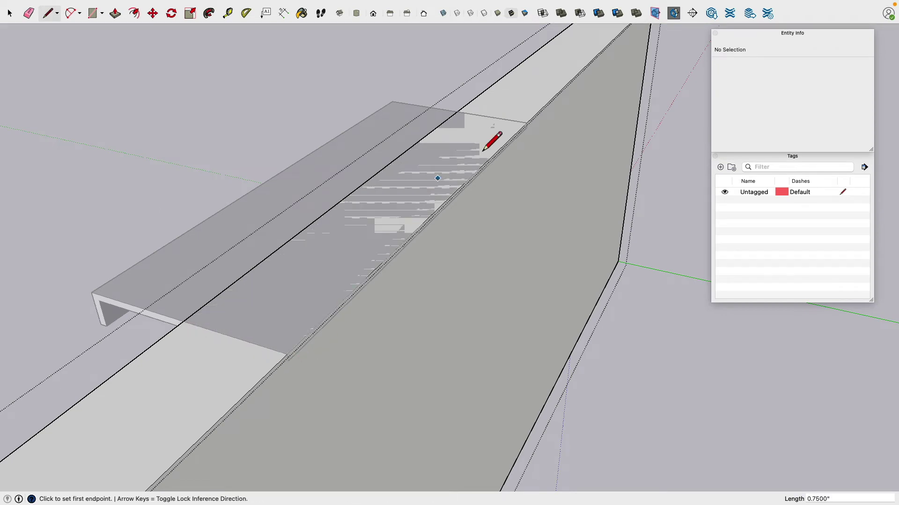
click(465, 113)
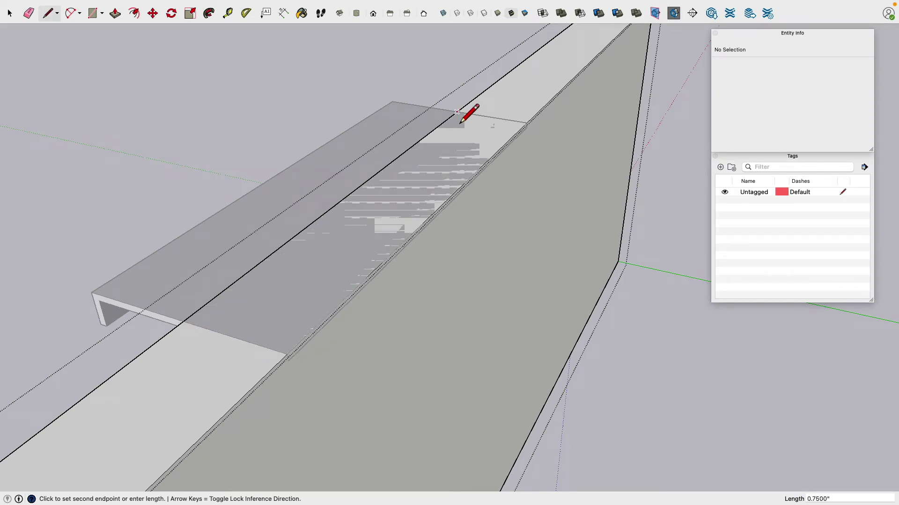
click(526, 123)
Step: Push/Pull the front strip downward into a lip
mouse_move(392, 107)
middle_down()
mouse_move(301, 91)
mouse_move(223, 138)
middle_up()
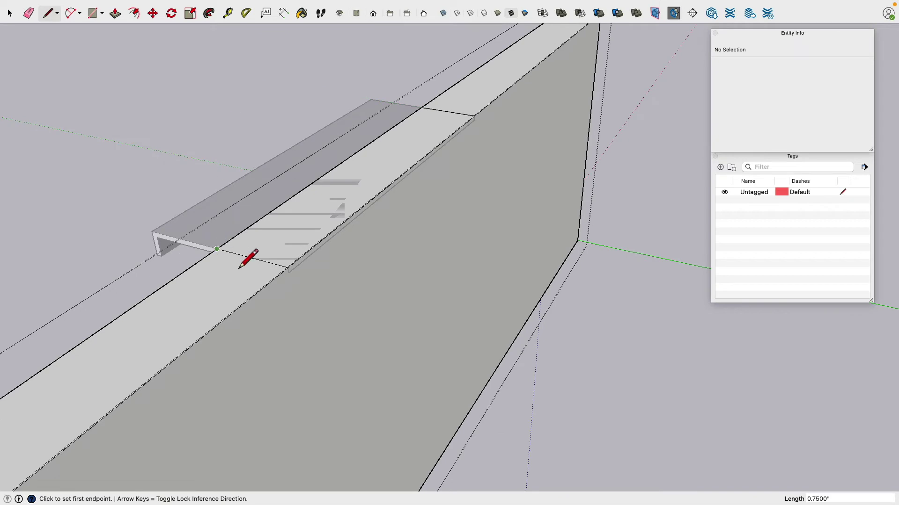
click(115, 13)
scroll(315, 229, up, 2)
click(300, 248)
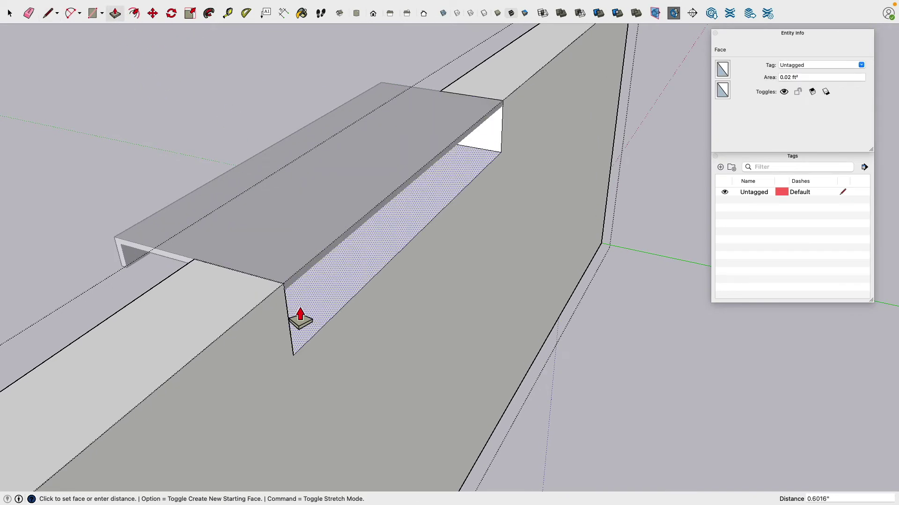
click(293, 302)
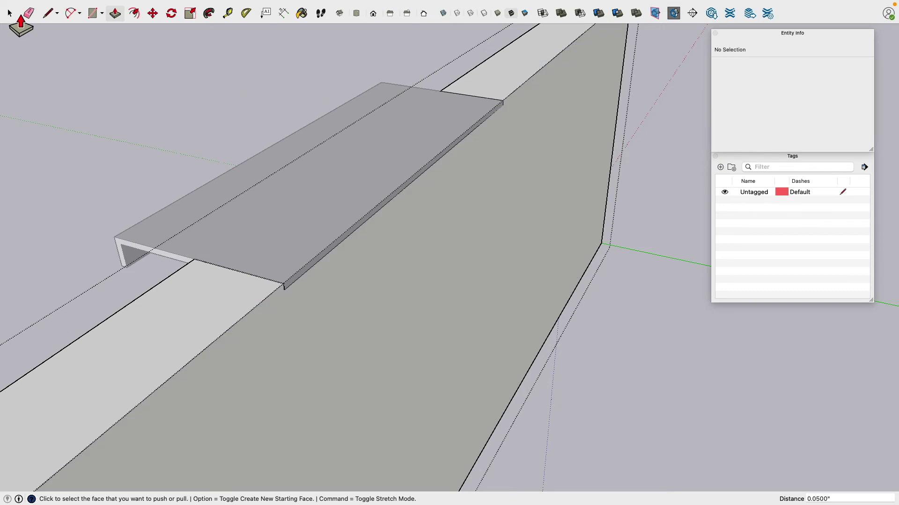
Step: Hide the channel group so only the wall remains visible
click(9, 13)
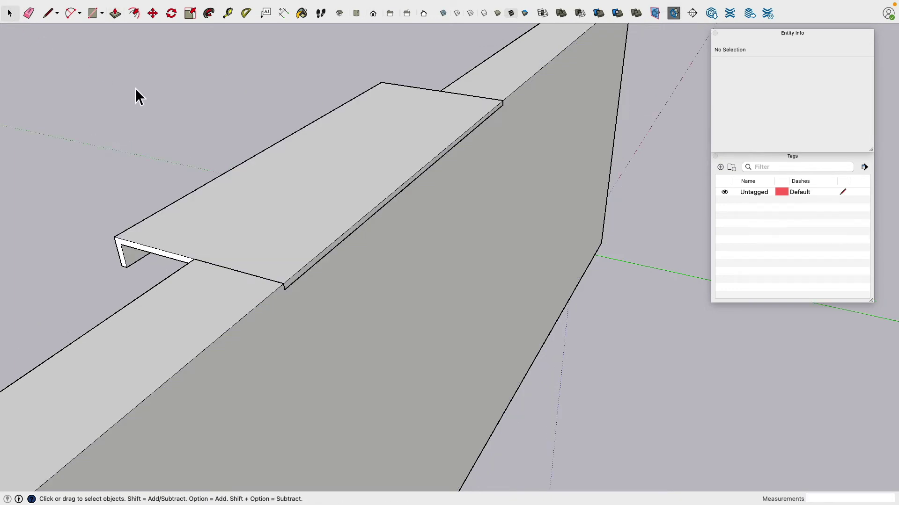
right_click(207, 204)
click(220, 232)
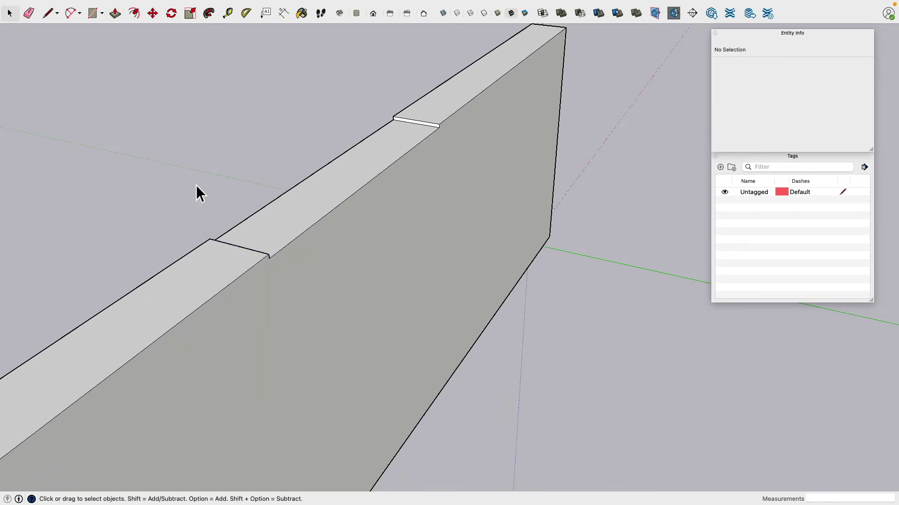
middle_drag(171, 186, 192, 182)
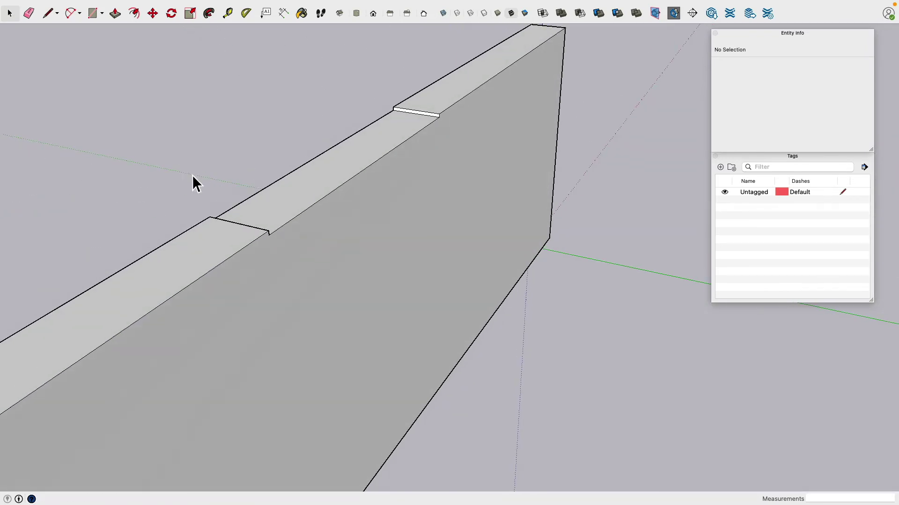
click(110, 6)
mouse_move(89, 5)
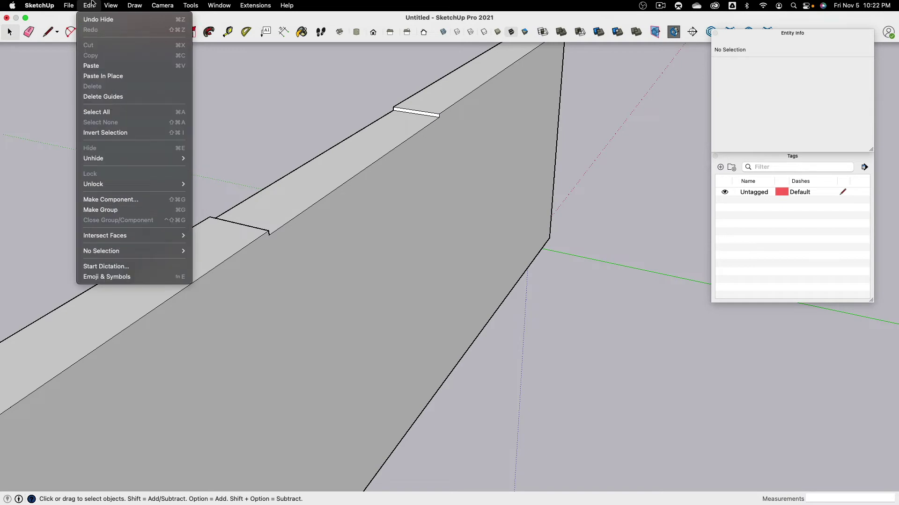
mouse_move(105, 159)
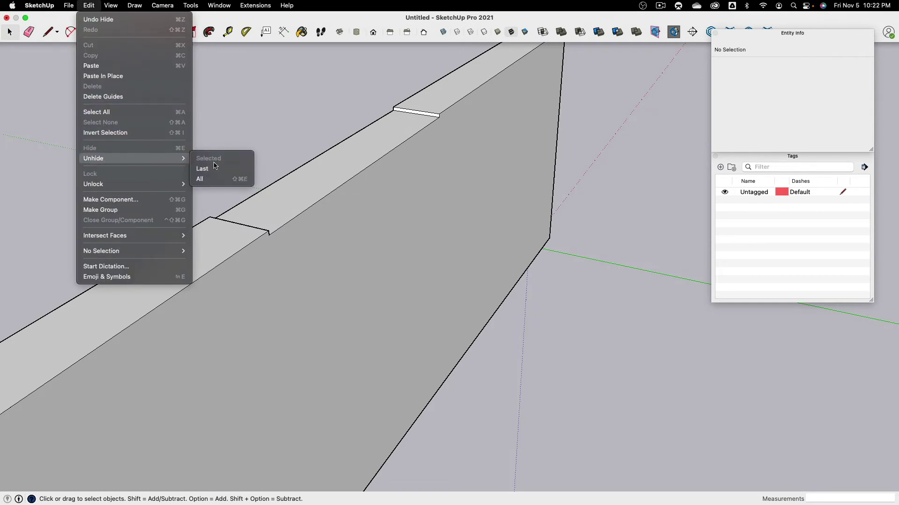
click(222, 179)
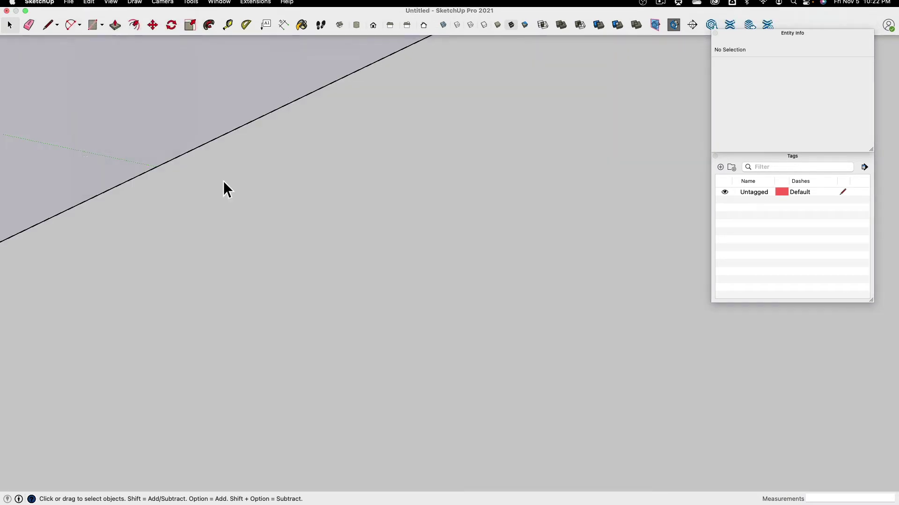
scroll(204, 178, down, 5)
middle_drag(137, 178, 571, 171)
scroll(425, 190, down, 3)
middle_drag(425, 190, 616, 170)
scroll(615, 171, up, 3)
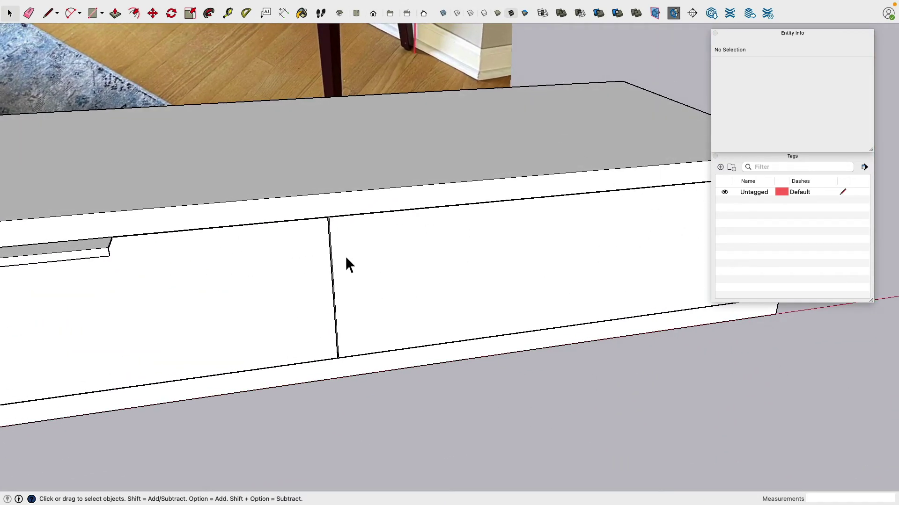
scroll(346, 262, down, 3)
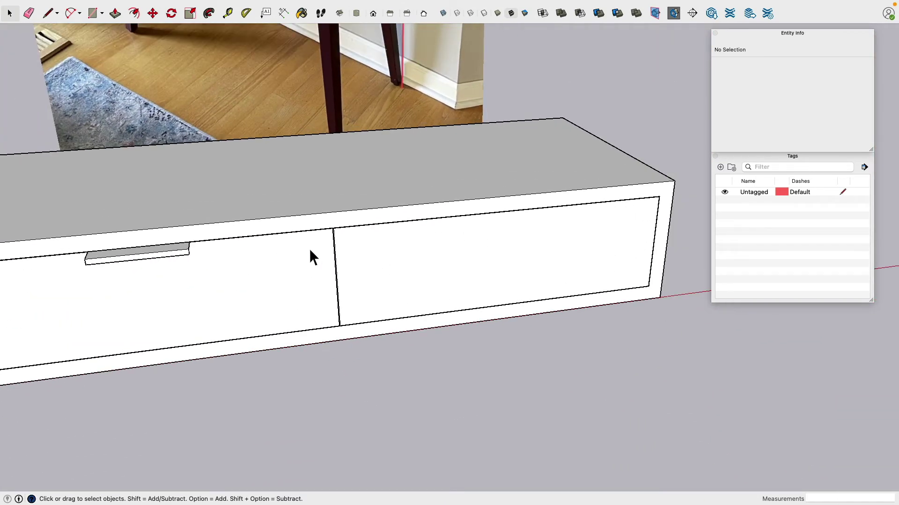
scroll(309, 247, up, 5)
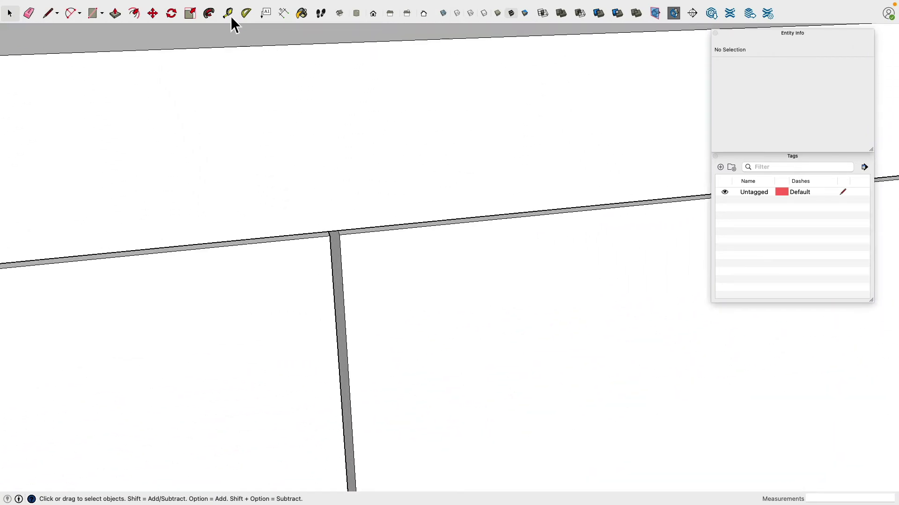
click(230, 14)
click(339, 236)
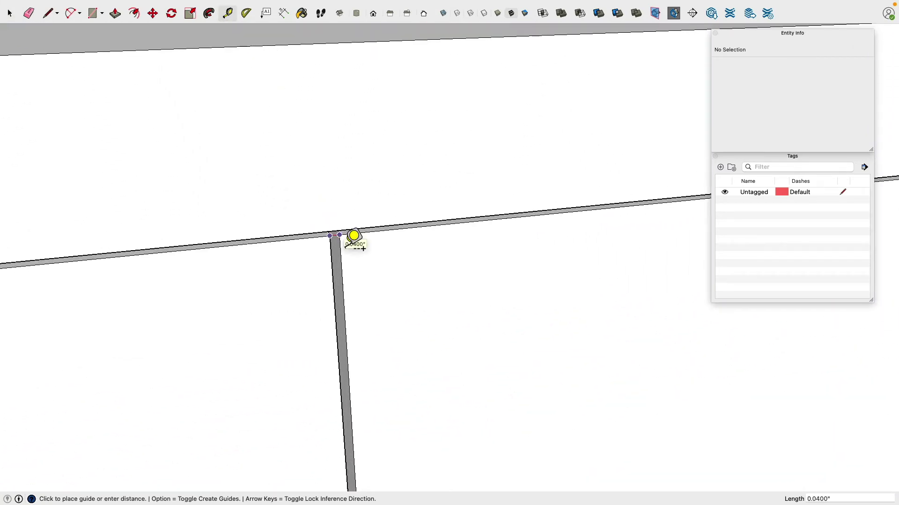
click(354, 235)
Step: Select and delete the right drawer front
scroll(351, 237, down, 10)
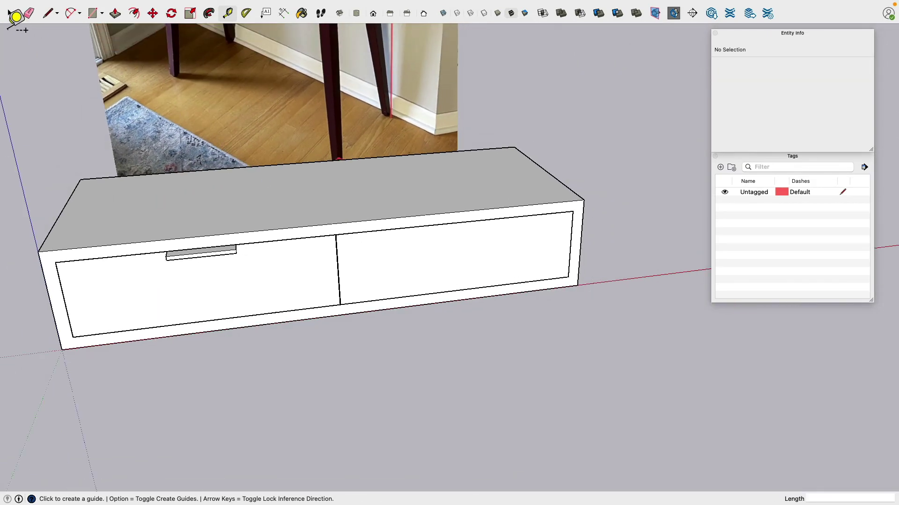
click(9, 14)
click(404, 244)
key(Delete)
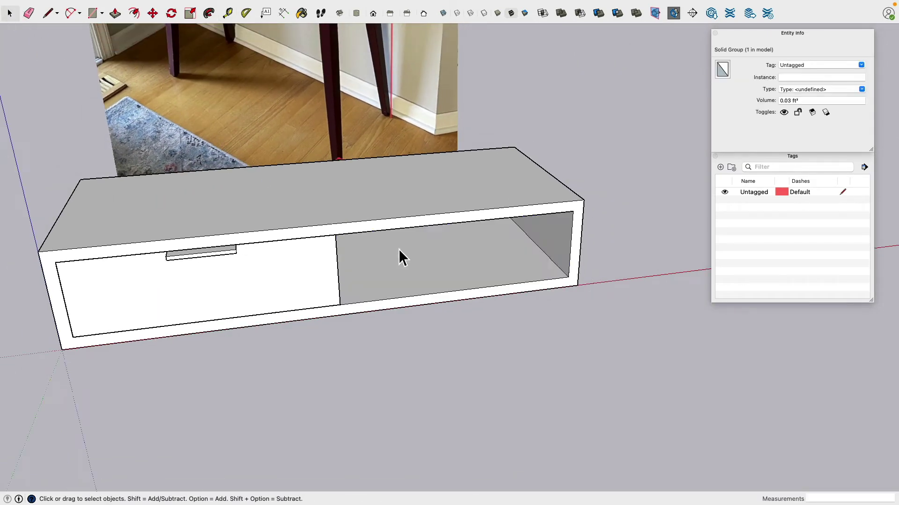
Step: Copy the left drawer front and handle to the right drawer's corner
shift+click(218, 263)
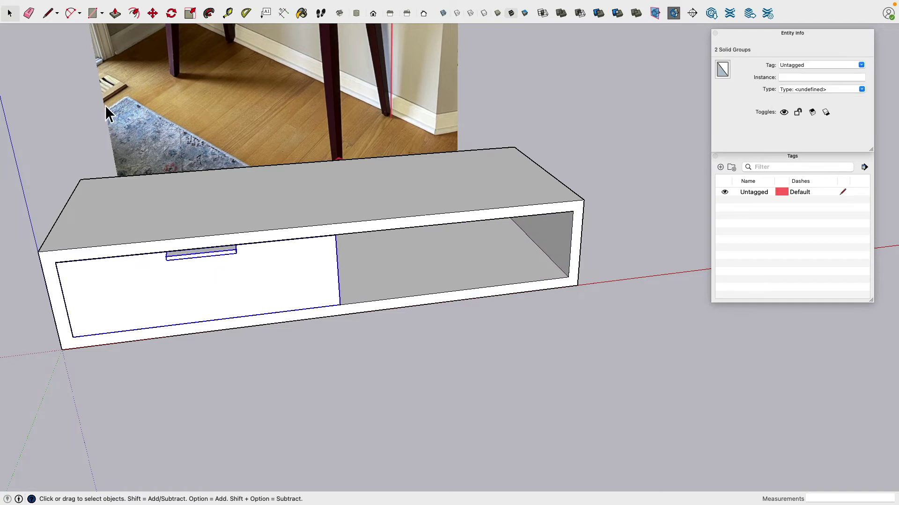
click(152, 13)
scroll(70, 291, up, 10)
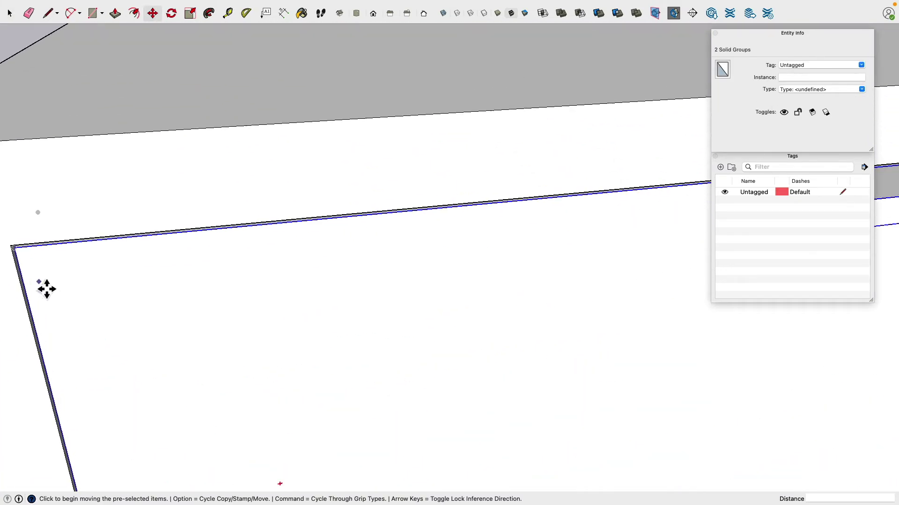
key(alt)
click(14, 247)
scroll(53, 281, down, 2)
scroll(178, 269, down, 3)
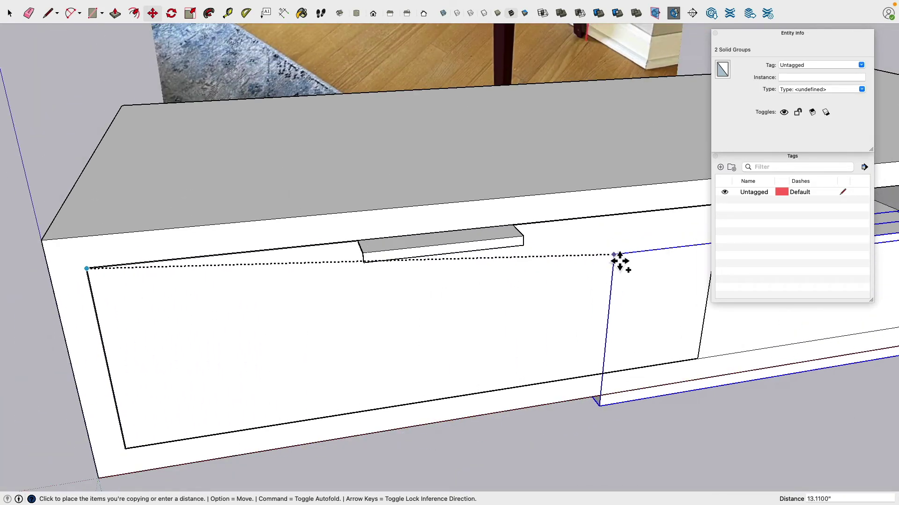
scroll(461, 273, up, 5)
scroll(412, 220, up, 3)
scroll(370, 185, down, 3)
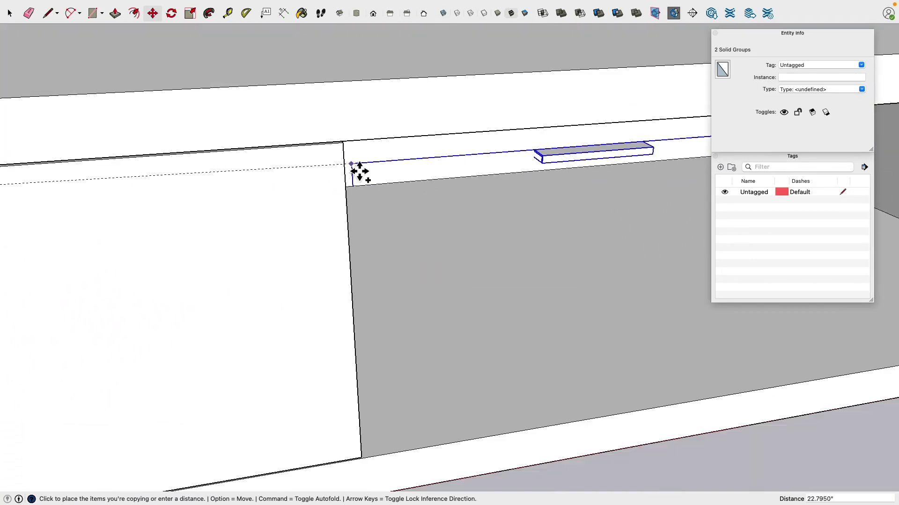
scroll(354, 162, up, 3)
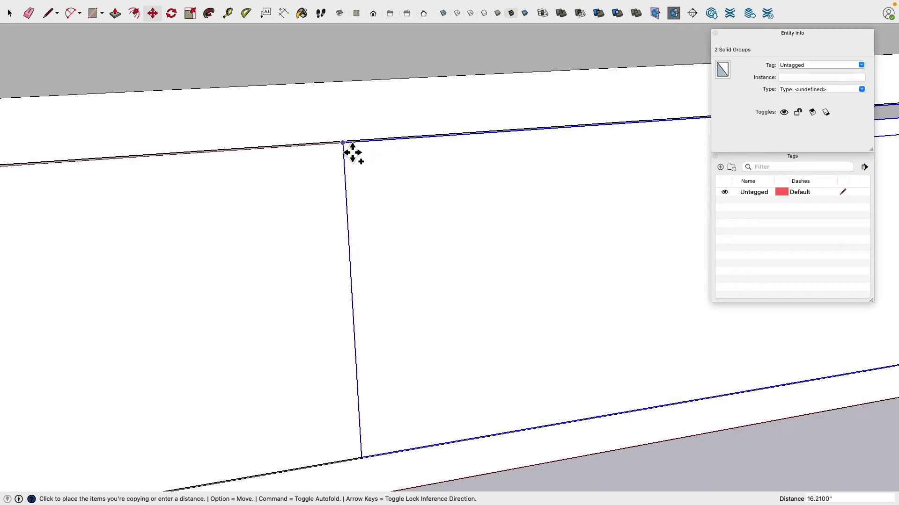
click(352, 152)
Step: Begin another move of the front and handle, then cancel it
scroll(378, 272, down, 5)
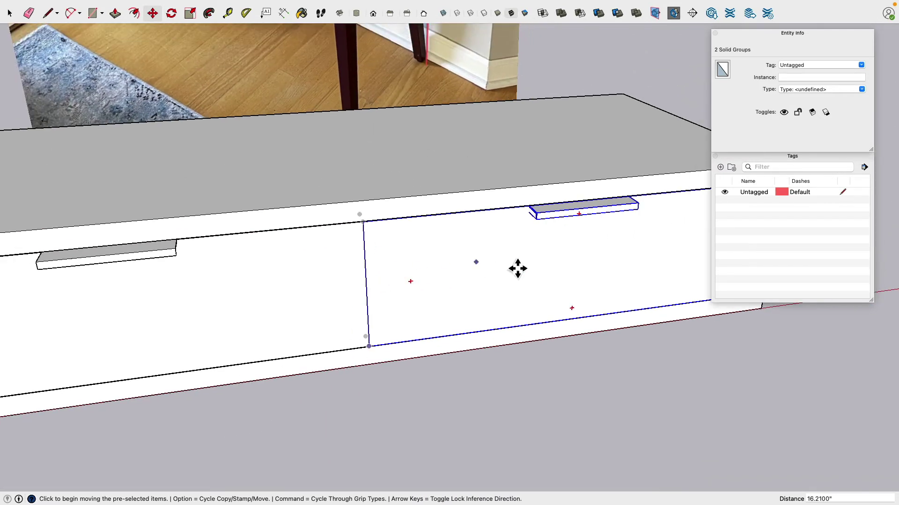
scroll(381, 281, up, 2)
scroll(537, 214, up, 3)
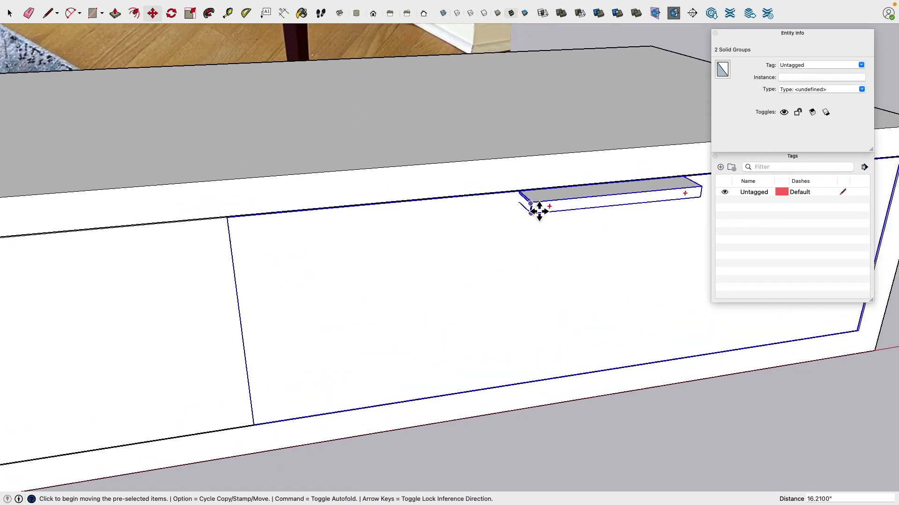
click(538, 211)
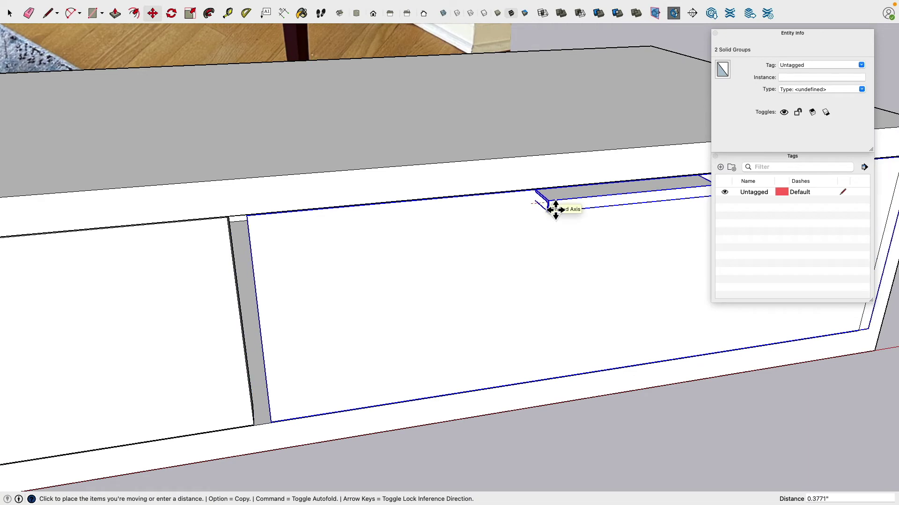
key(Escape)
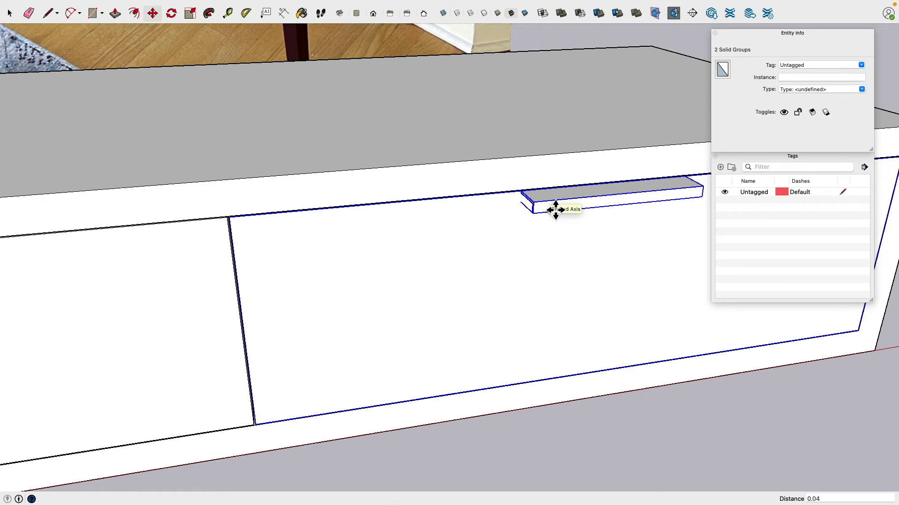
scroll(609, 323, down, 5)
scroll(296, 155, up, 2)
scroll(296, 155, down, 3)
Step: Clear the selection and orbit around the cabinet to inspect the drawer fronts and divider
key(space)
click(296, 417)
middle_drag(296, 417, 544, 405)
scroll(548, 375, up, 2)
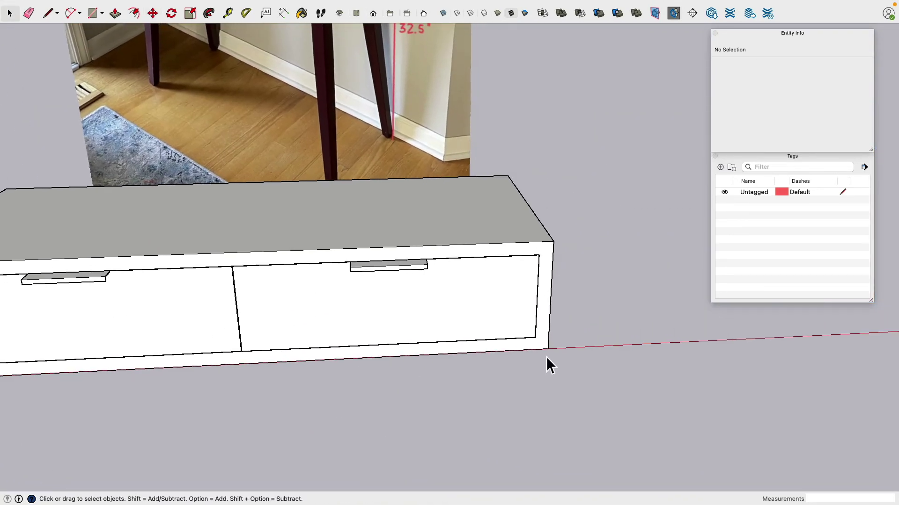
scroll(548, 357, down, 2)
middle_drag(485, 373, 240, 365)
scroll(528, 371, up, 3)
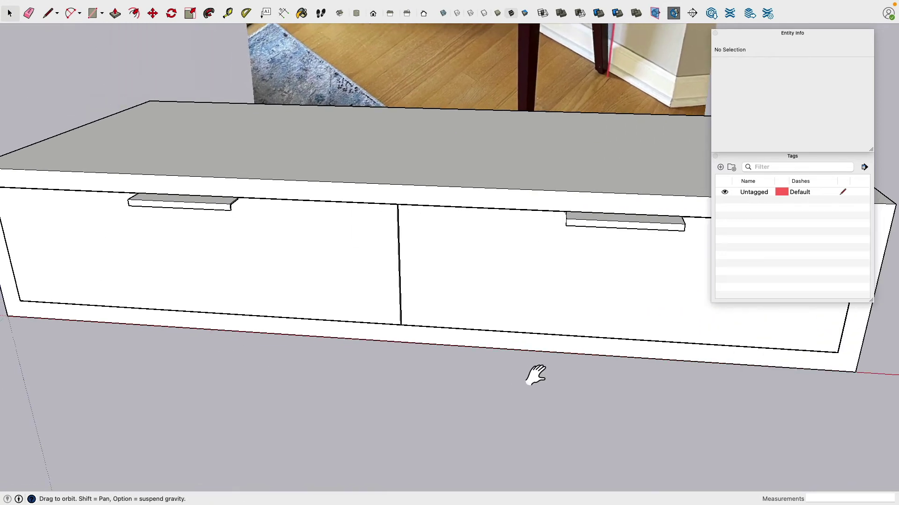
middle_drag(528, 370, 386, 217)
scroll(385, 218, down, 4)
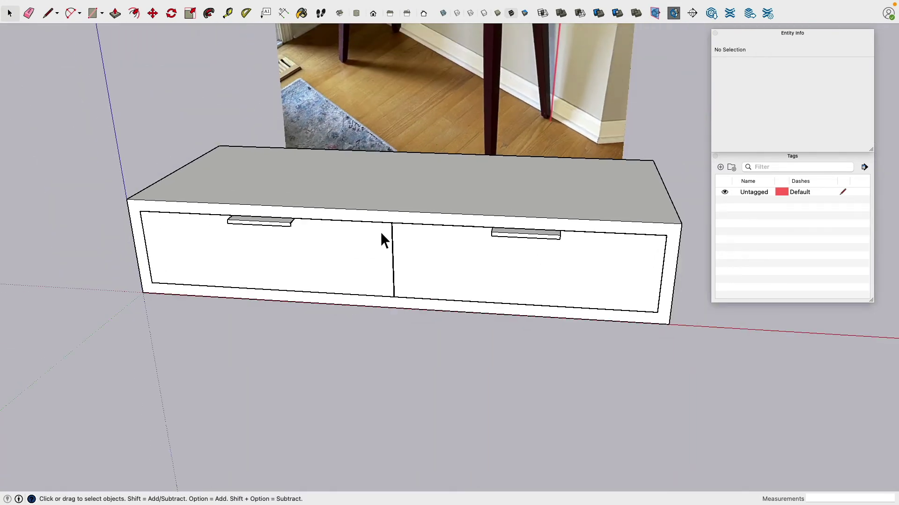
scroll(552, 226, up, 10)
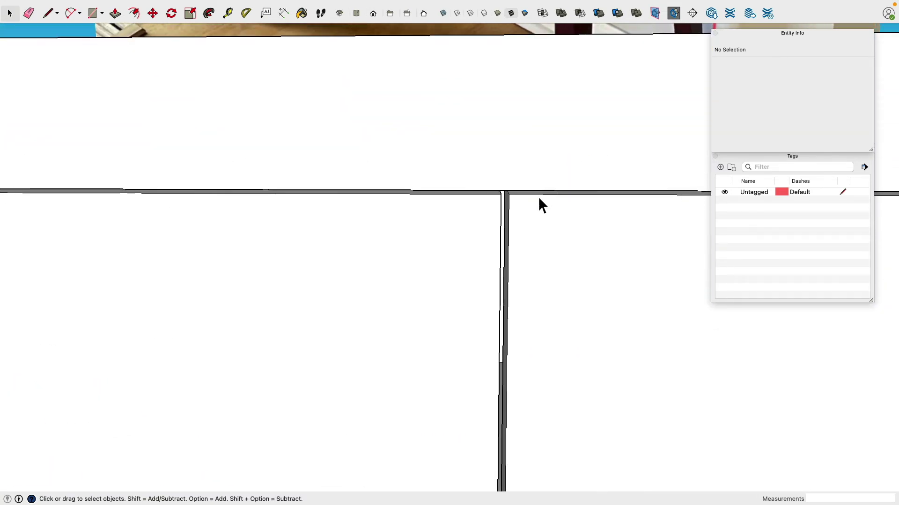
middle_drag(534, 205, 490, 237)
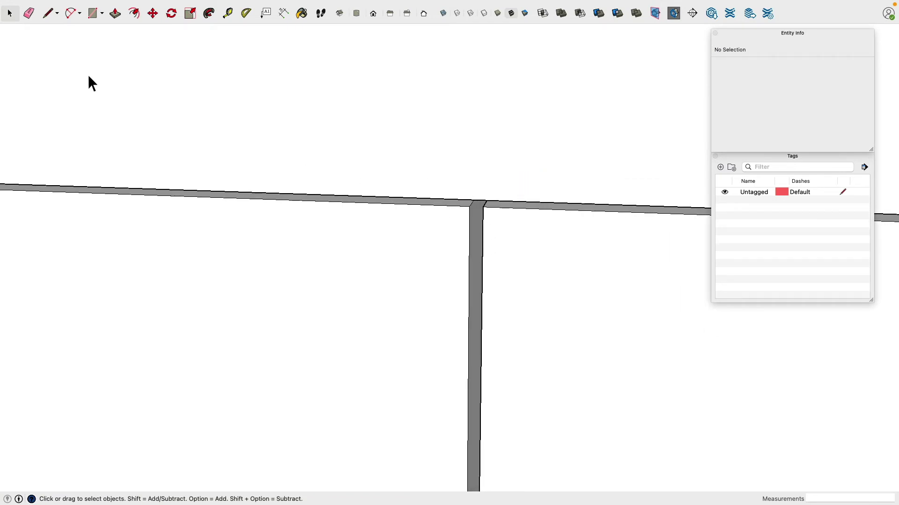
Step: Push the left drawer front's side face at the divider outward about 0.01"
click(227, 13)
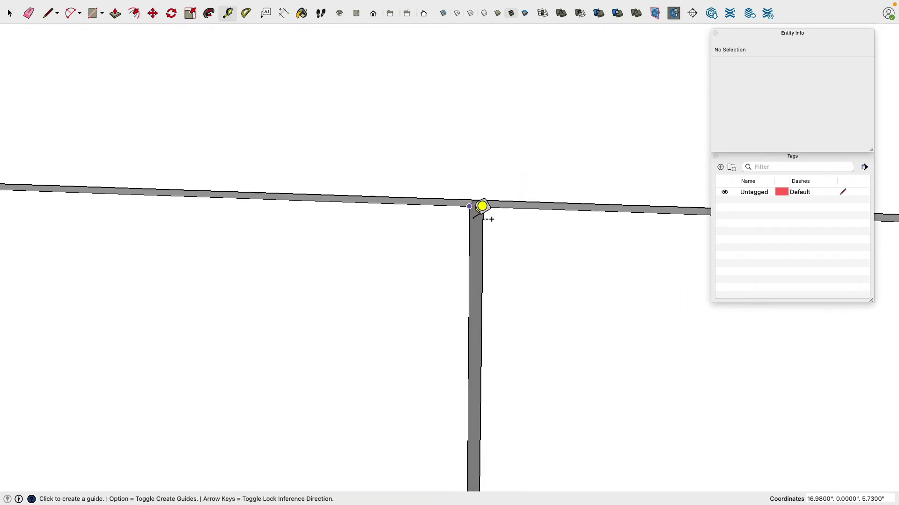
click(482, 206)
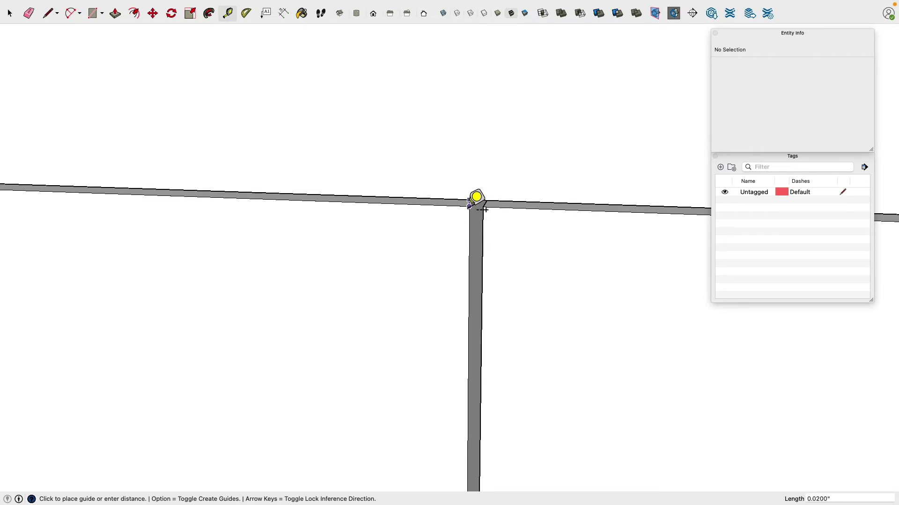
key(Escape)
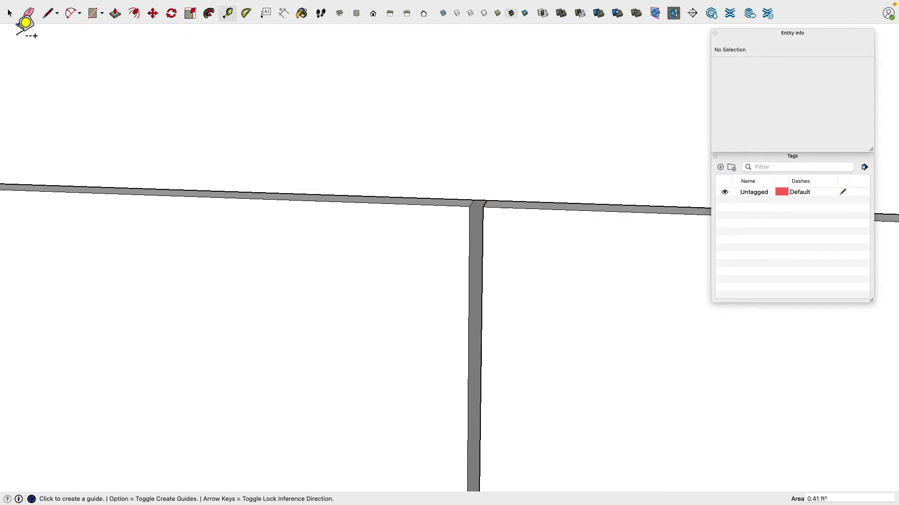
click(10, 14)
click(373, 291)
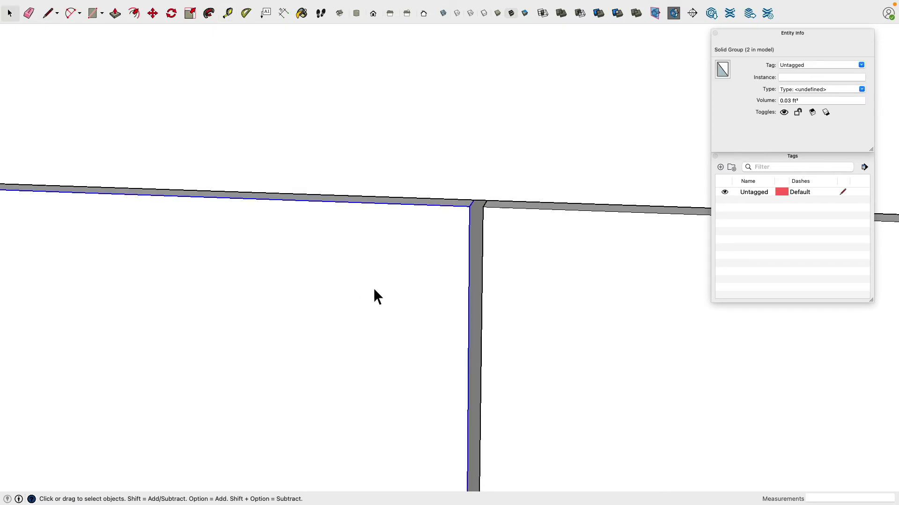
double_click(373, 287)
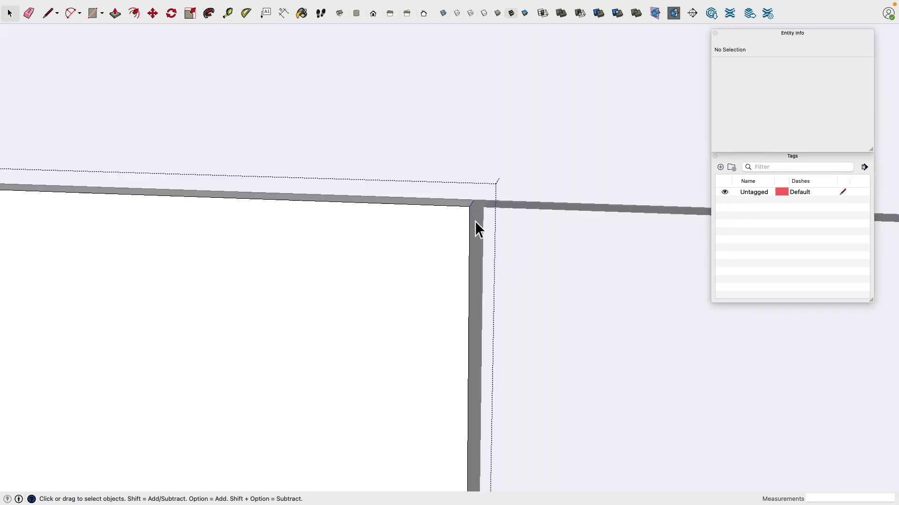
click(476, 221)
click(116, 15)
click(479, 234)
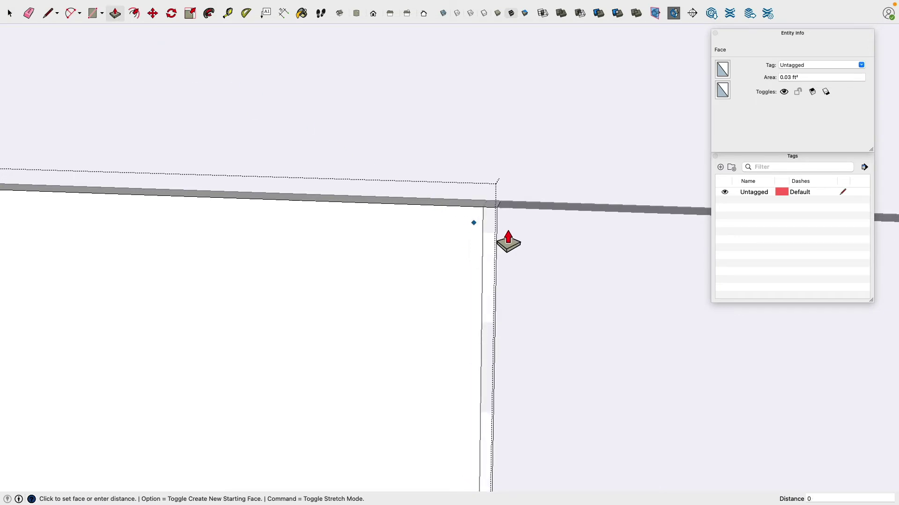
click(508, 241)
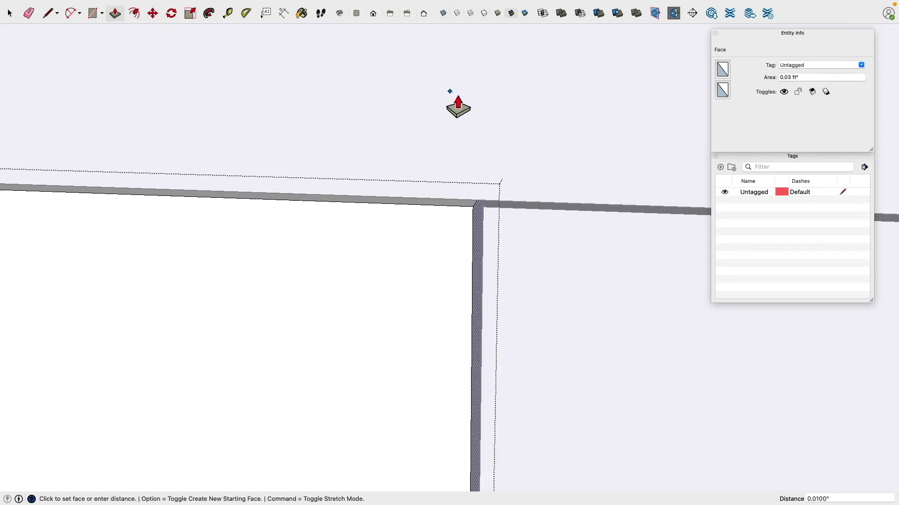
Step: Re-measure from the front's corner and view the divider from another angle
click(10, 14)
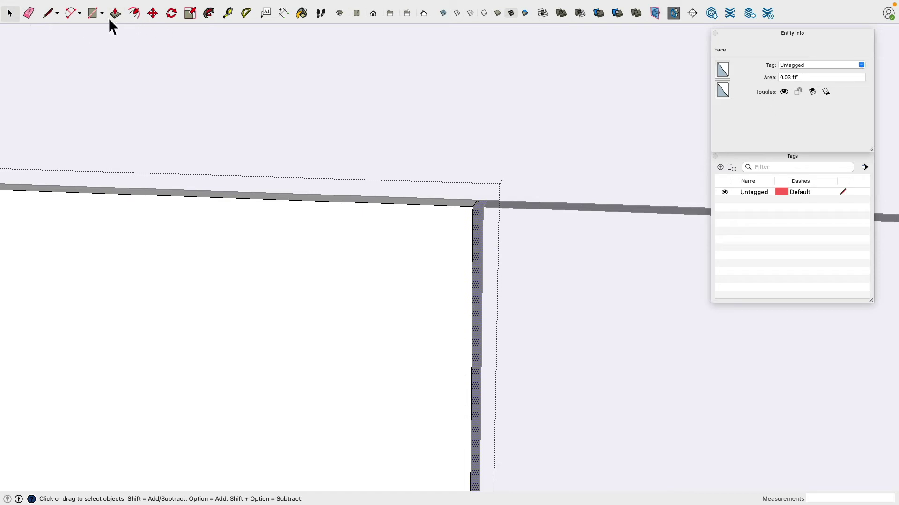
click(229, 14)
click(499, 207)
key(Escape)
click(10, 14)
scroll(117, 79, down, 2)
scroll(282, 164, down, 4)
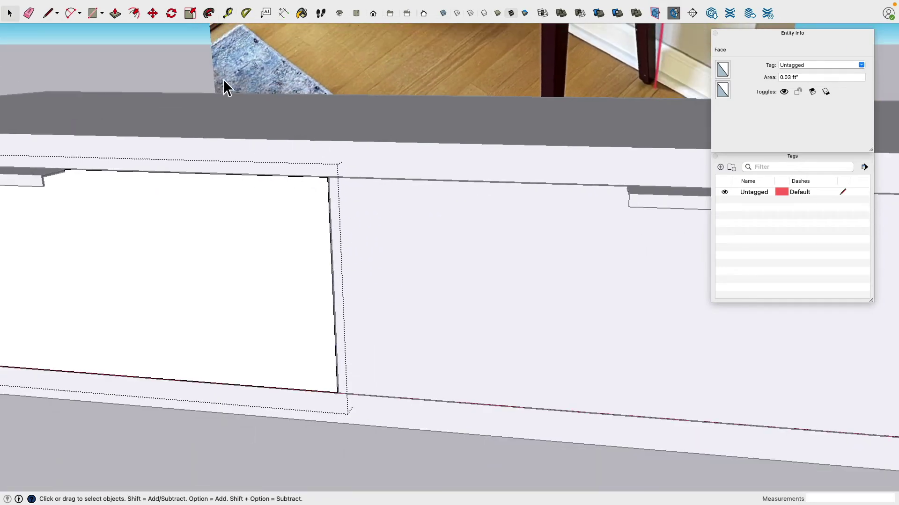
scroll(328, 200, up, 5)
key(Escape)
middle_drag(293, 149, 321, 192)
Step: Select the adjacent drawer front's side face at the divider and start a push, then cancel it
click(341, 175)
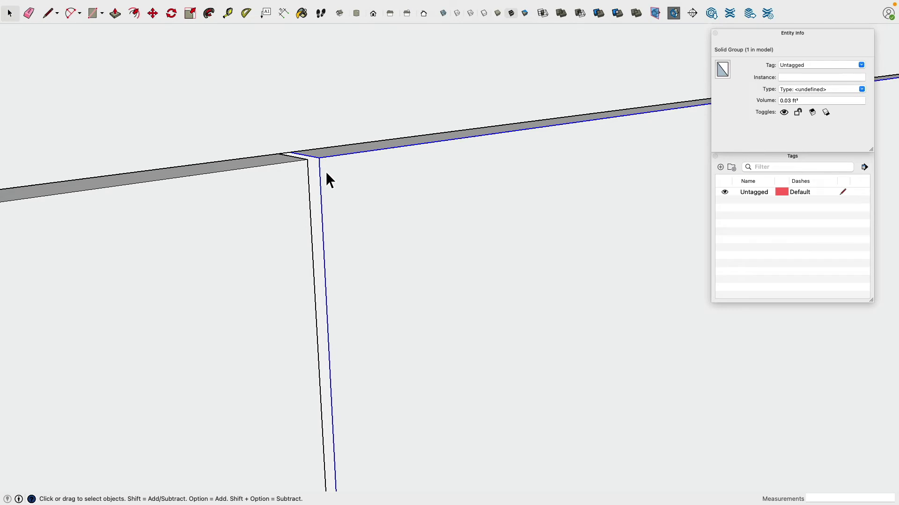
double_click(316, 173)
click(317, 174)
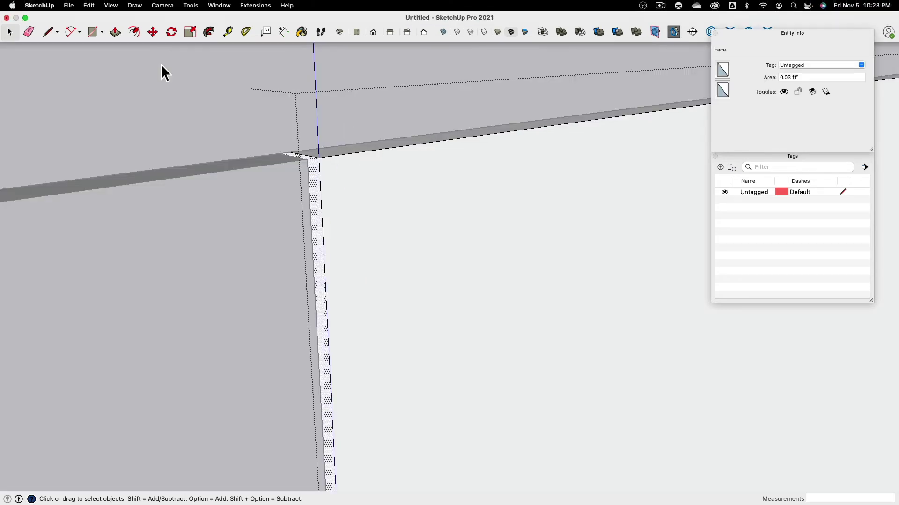
click(115, 13)
click(313, 166)
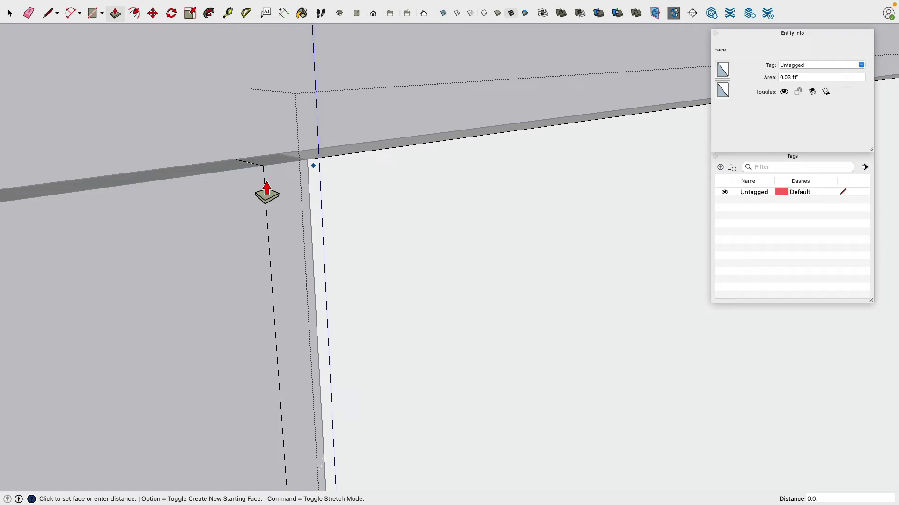
key(Escape)
Step: Zoom out to view the whole cabinet
click(10, 13)
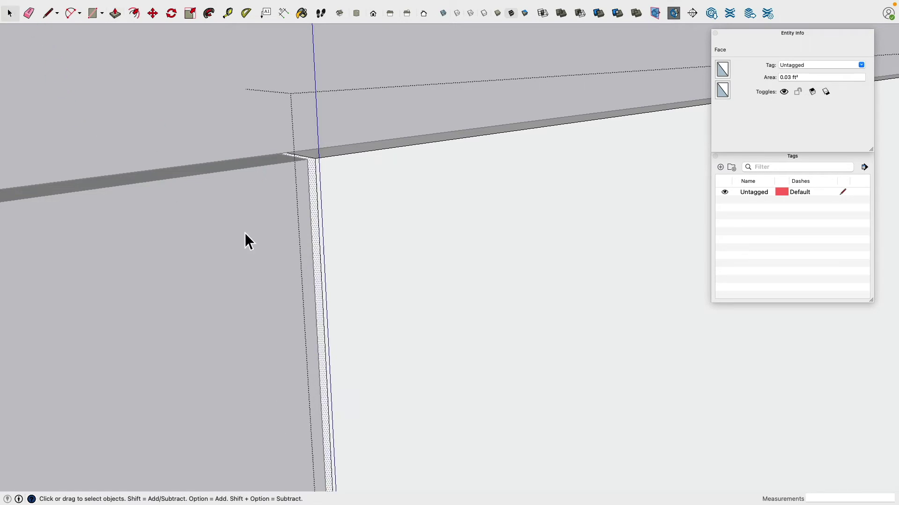
scroll(308, 284, down, 10)
middle_drag(312, 287, 259, 393)
scroll(281, 403, down, 5)
scroll(265, 393, down, 3)
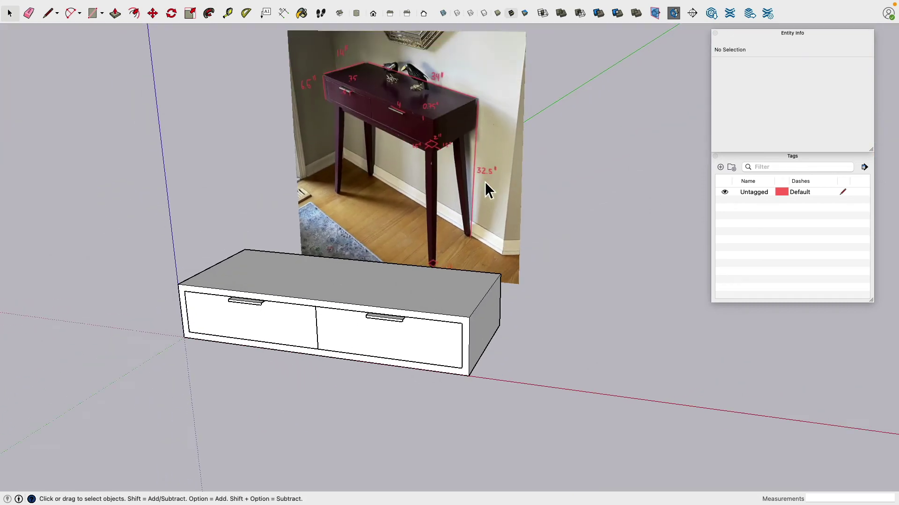
Step: Move the reference photo to stand just left of the drawer box
middle_drag(335, 218, 442, 232)
click(383, 220)
scroll(383, 220, down, 2)
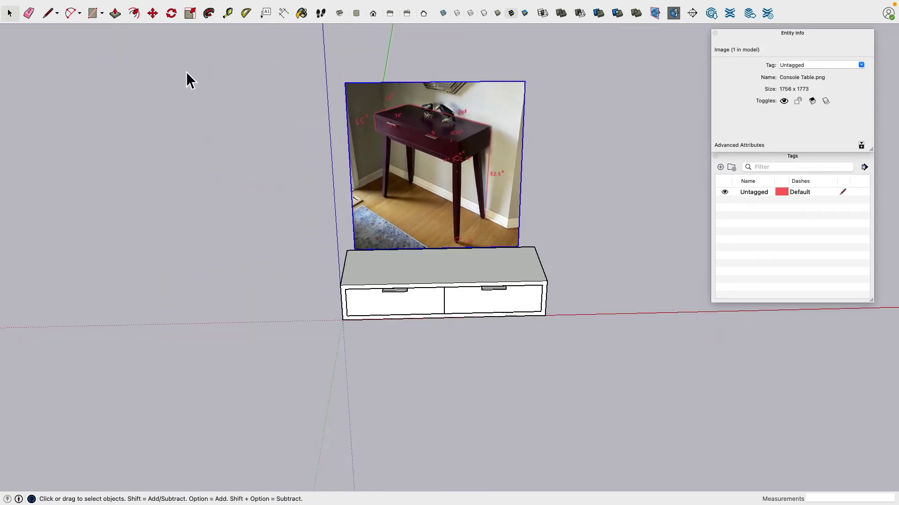
click(152, 13)
middle_drag(505, 209, 546, 258)
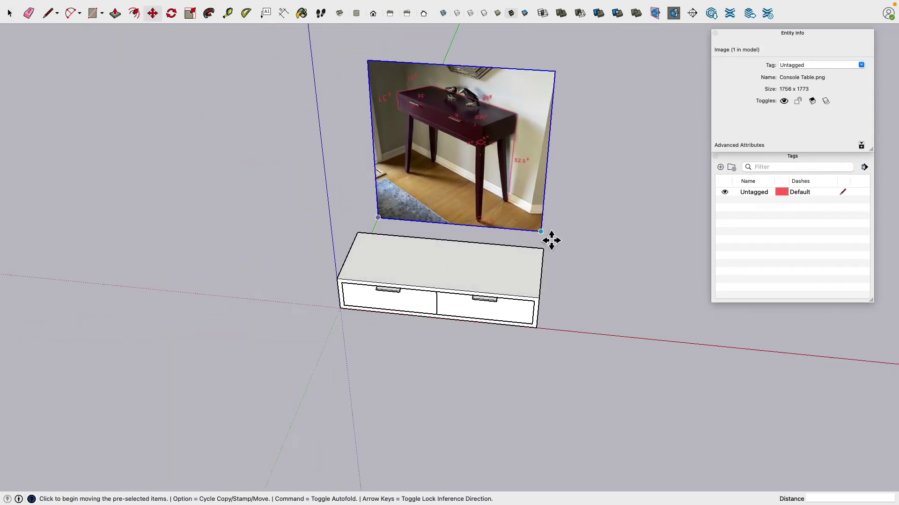
click(551, 240)
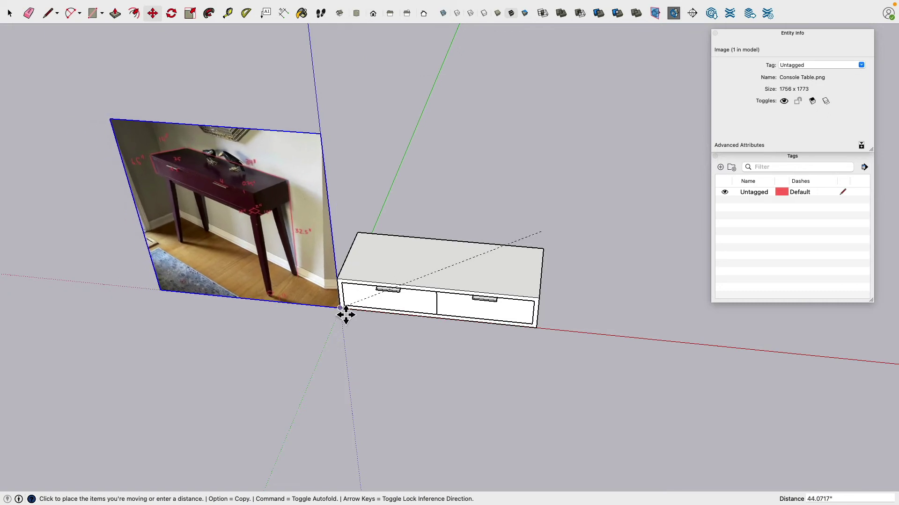
click(345, 315)
click(348, 318)
click(310, 305)
Step: Box-select the entire drawer box
middle_drag(368, 363, 164, 77)
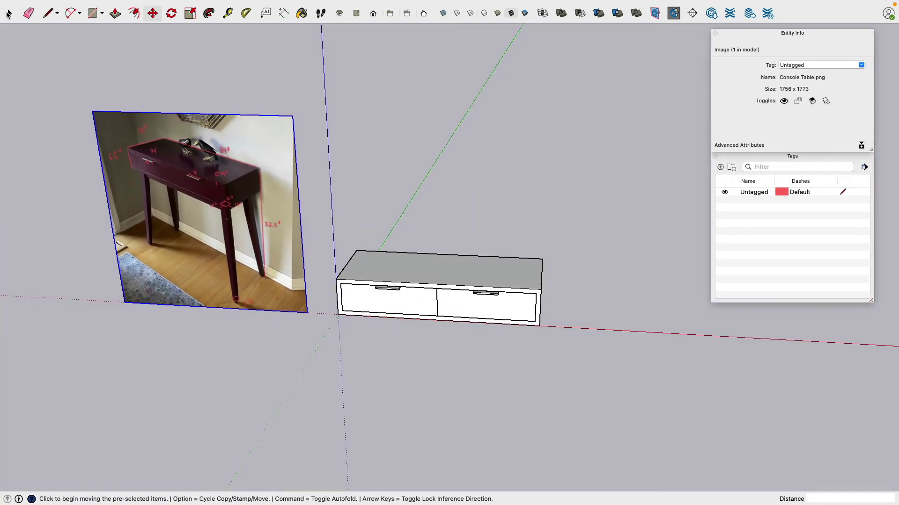
click(8, 13)
click(325, 207)
drag(315, 192, 585, 395)
Step: Raise the drawer box 32.5" up the blue axis and begin measuring from its top corner
click(153, 15)
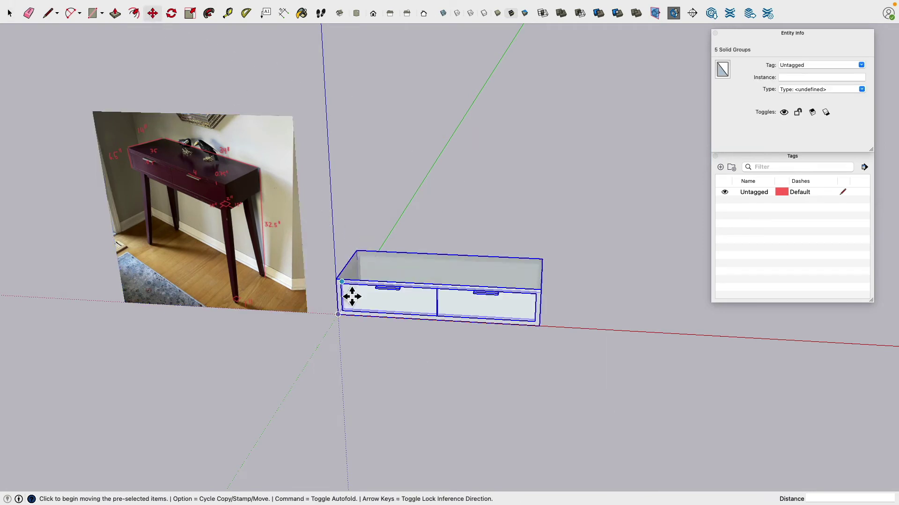
scroll(281, 283, up, 2)
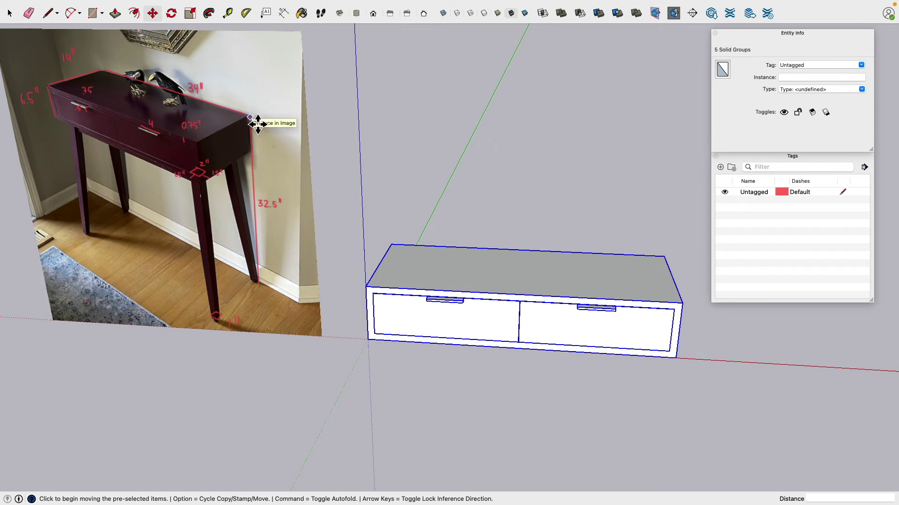
click(373, 293)
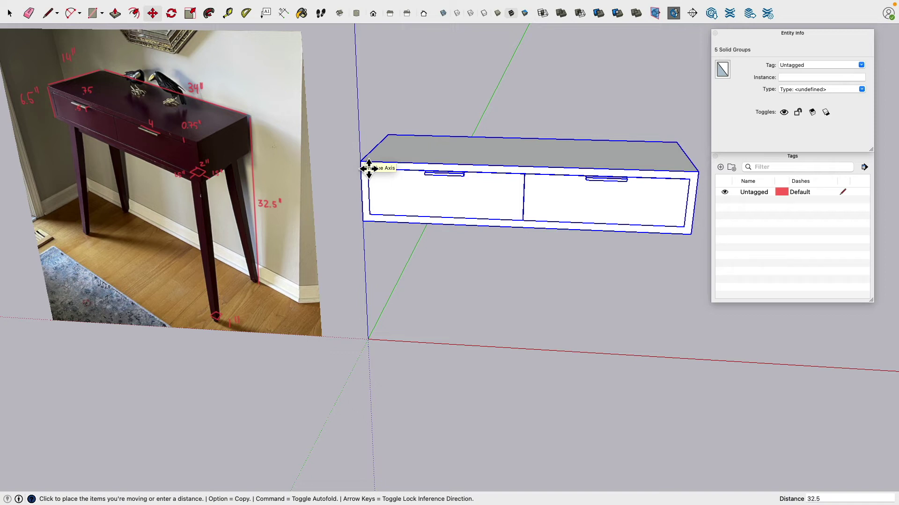
key(Return)
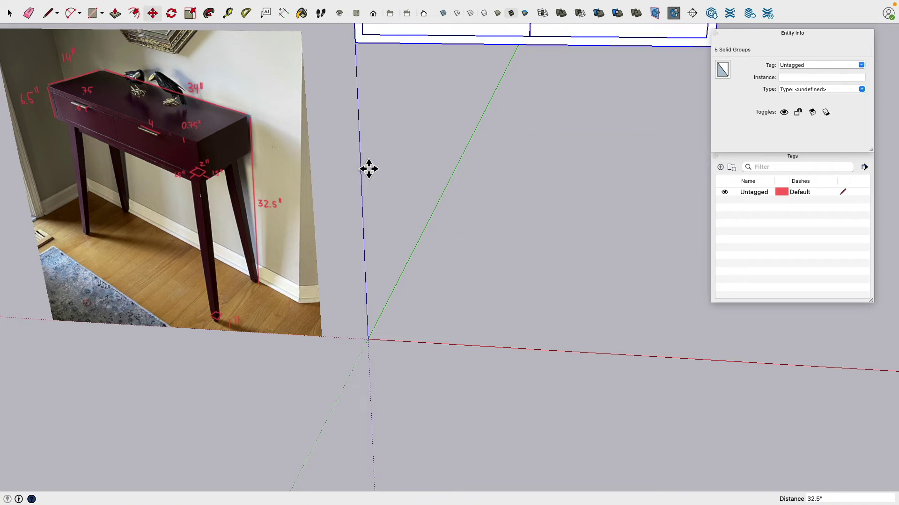
scroll(333, 119, down, 3)
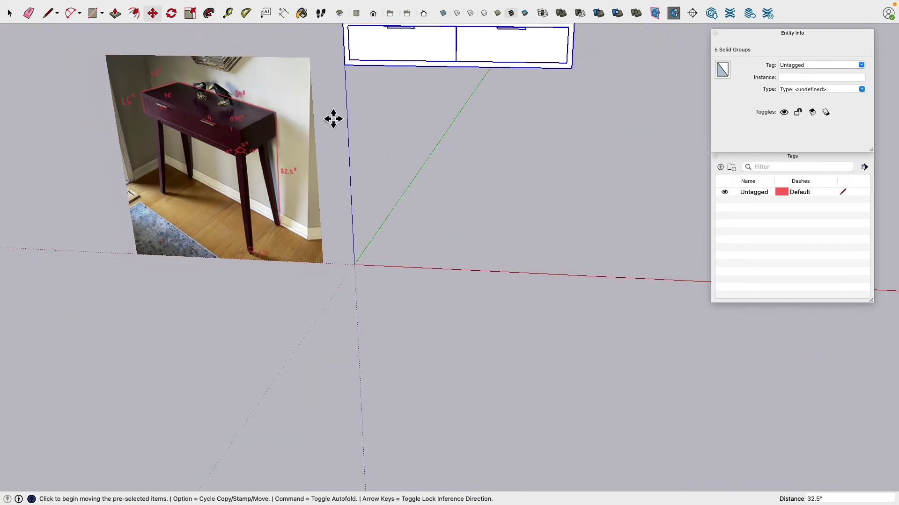
click(228, 14)
click(341, 27)
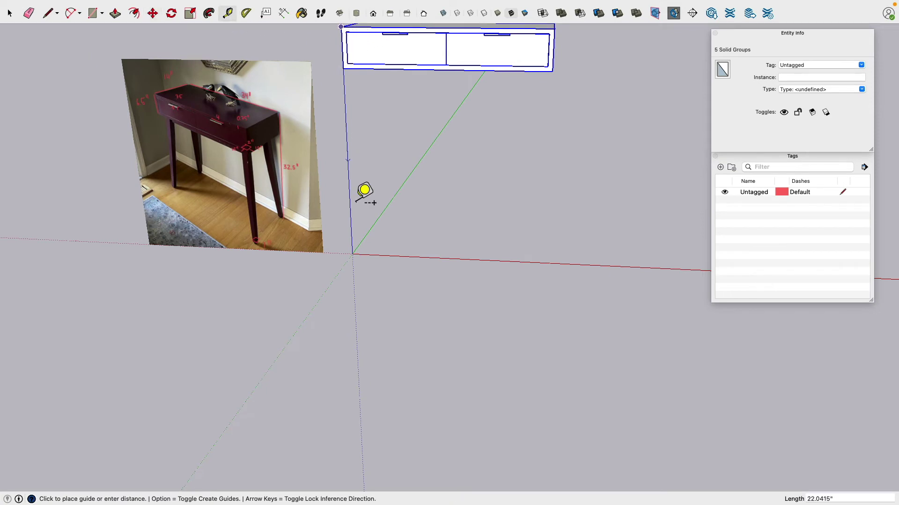
Step: Measure the box heights, finding 39" at the top and 32.5" from the lower corner to the origin
click(360, 259)
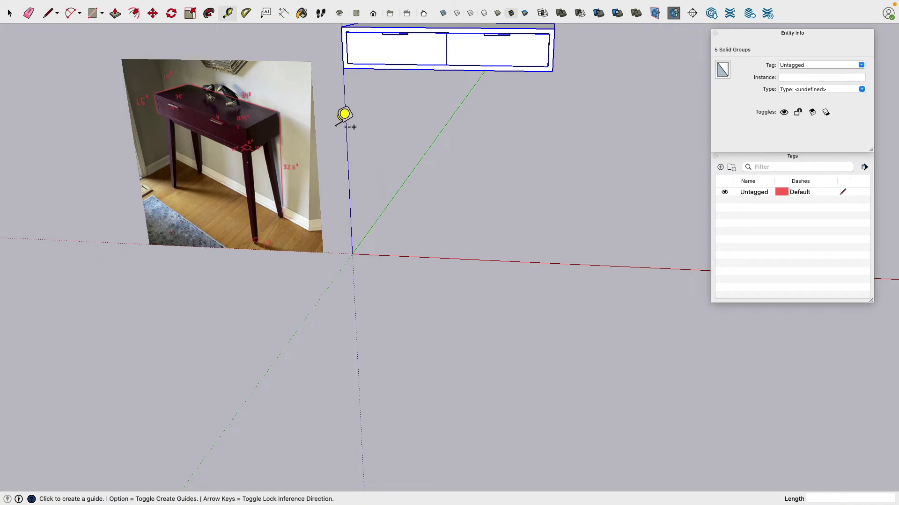
shift+middle_drag(339, 126, 329, 161)
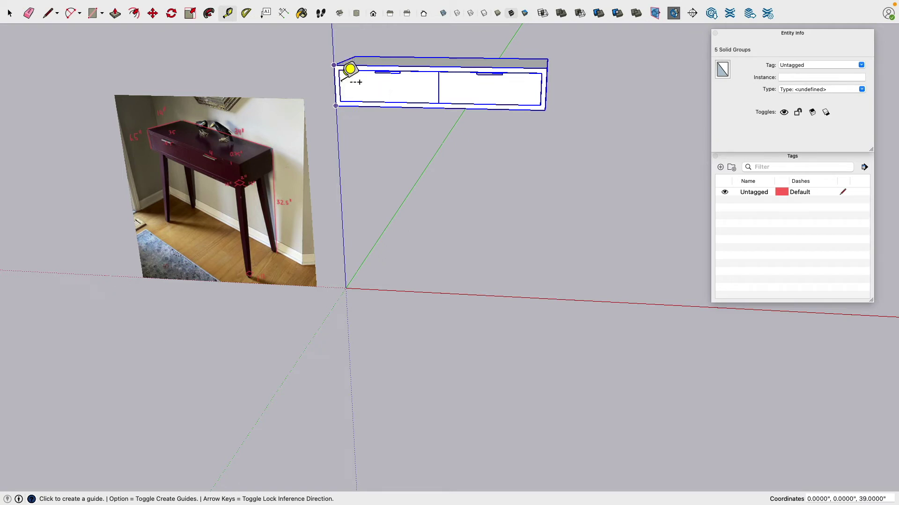
click(334, 65)
click(336, 106)
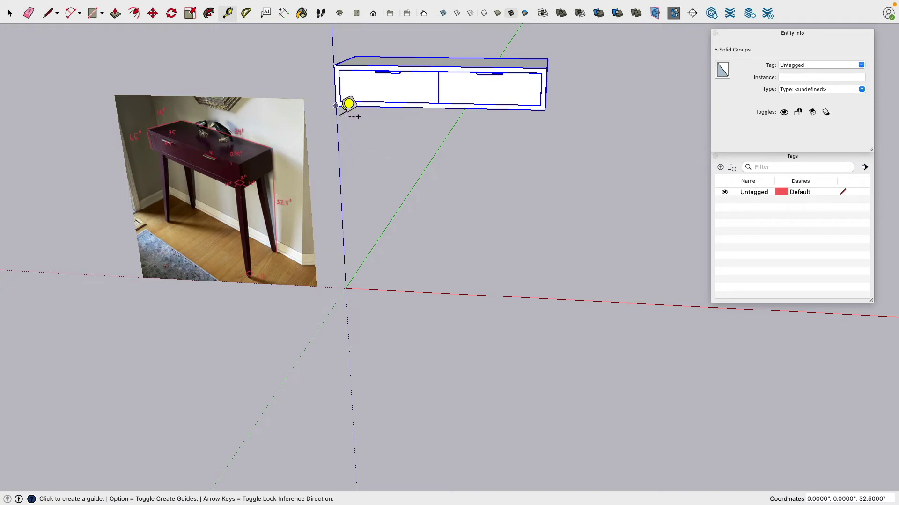
click(335, 106)
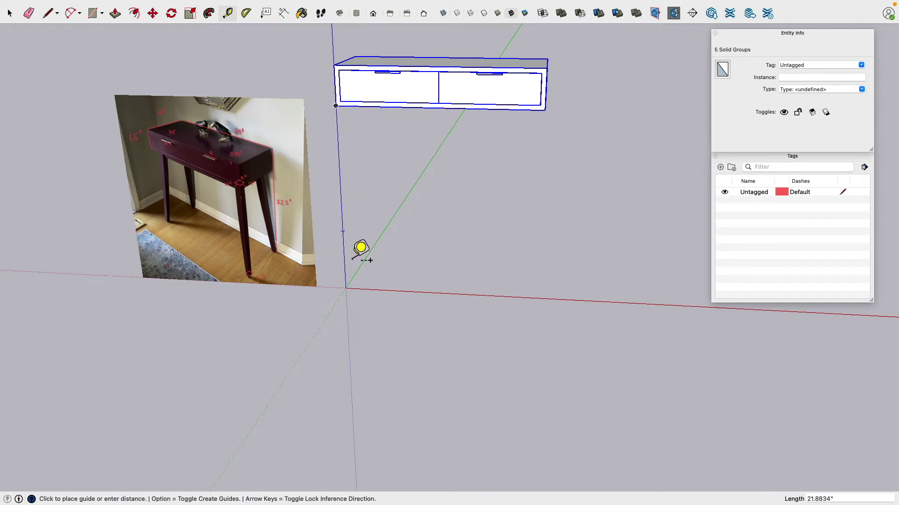
click(352, 292)
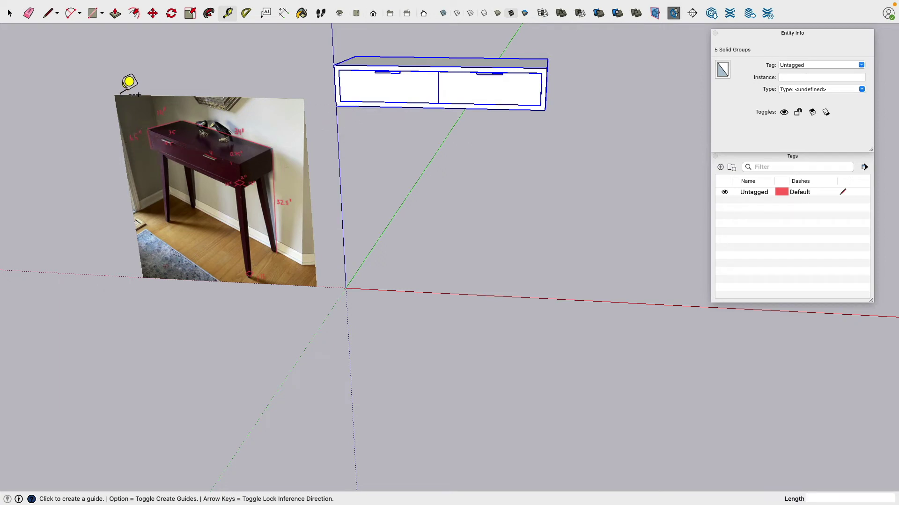
Step: Lower the box 6.5" and confirm its corner sits 32.5" above the origin
click(153, 13)
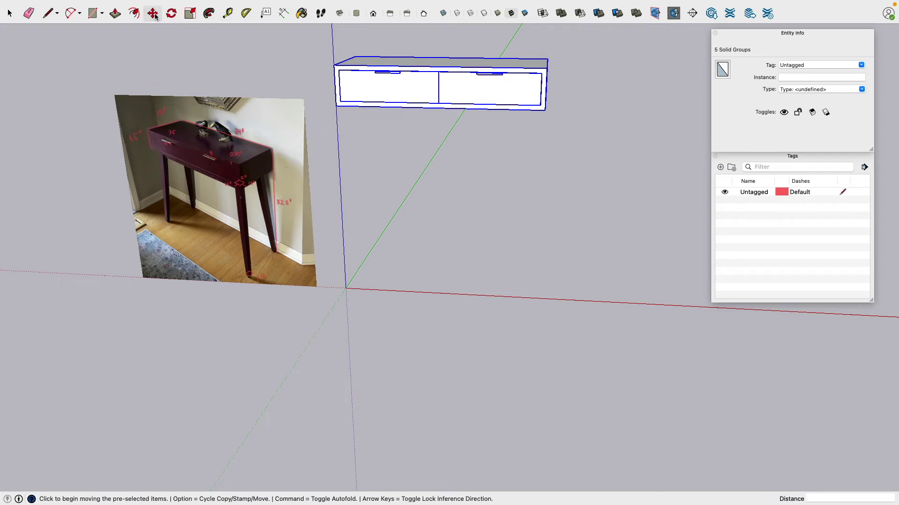
click(344, 71)
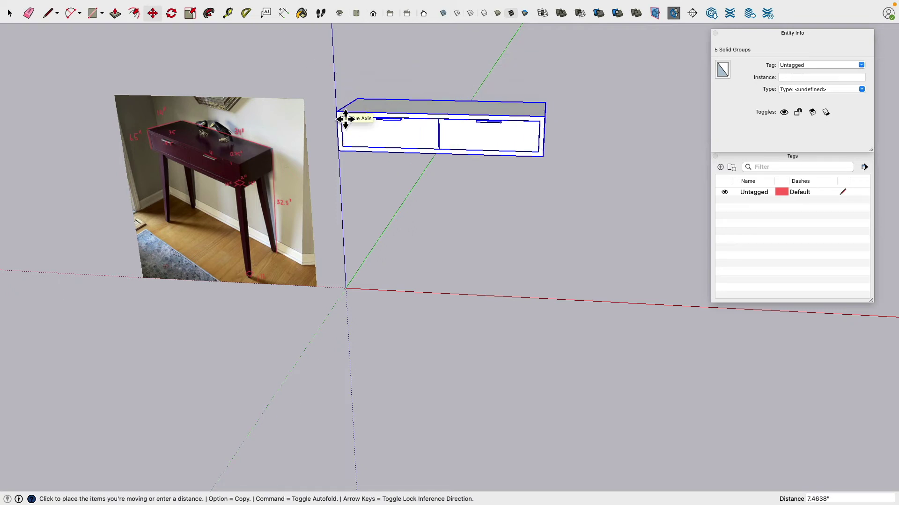
text(6.5)
key(Return)
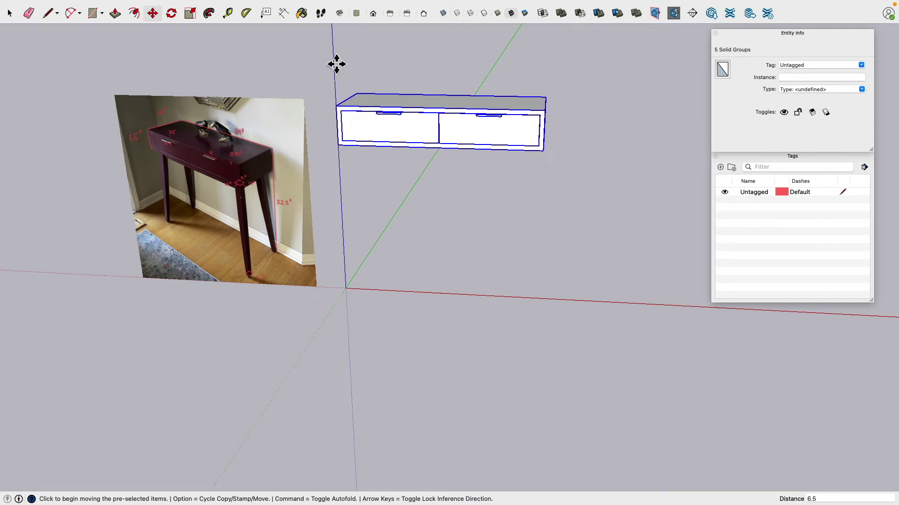
click(229, 13)
click(335, 105)
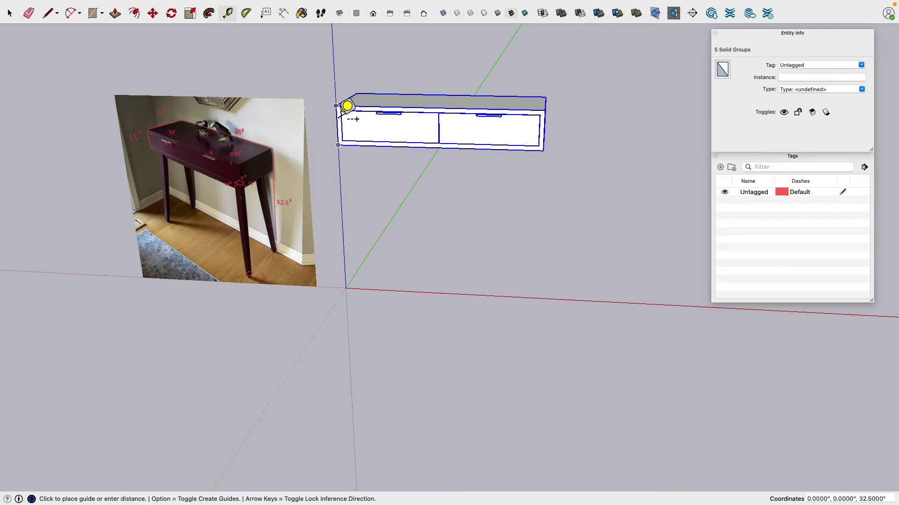
click(345, 289)
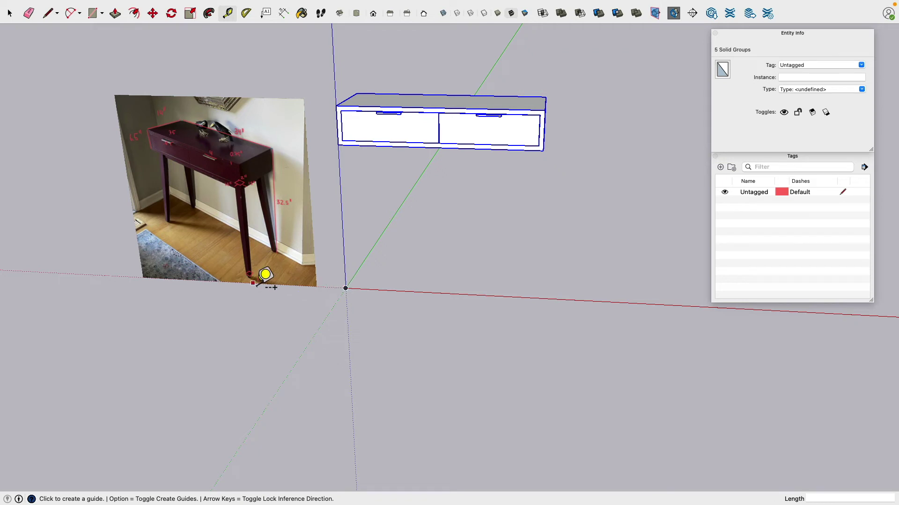
Step: Review the photo's leg notes, then start a leg rectangle at the box's underside corner
scroll(253, 178, up, 10)
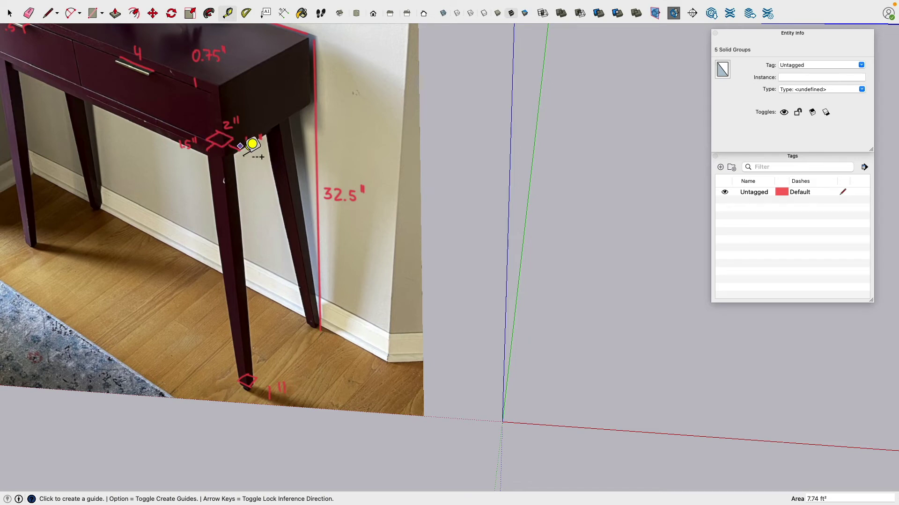
scroll(344, 227, down, 6)
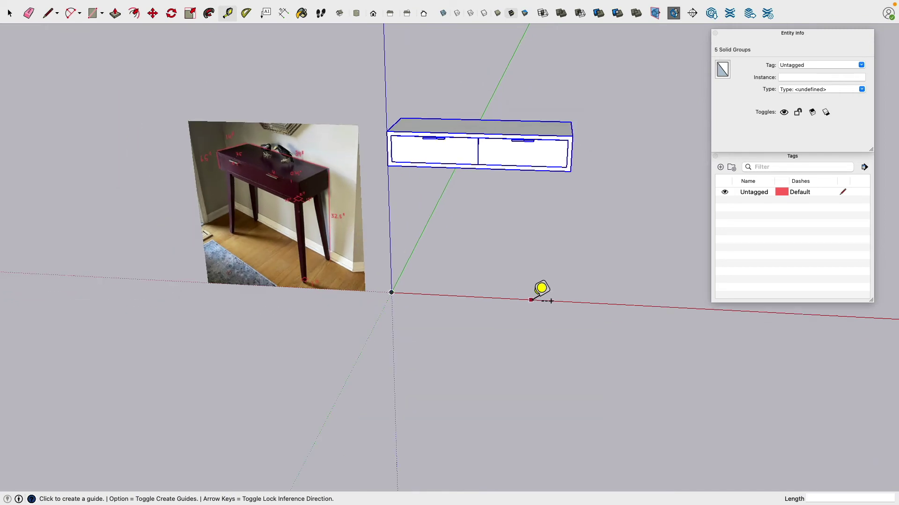
middle_drag(541, 288, 584, 156)
scroll(583, 201, up, 3)
click(94, 14)
scroll(539, 231, up, 3)
middle_drag(564, 201, 522, 180)
scroll(519, 178, up, 3)
click(501, 145)
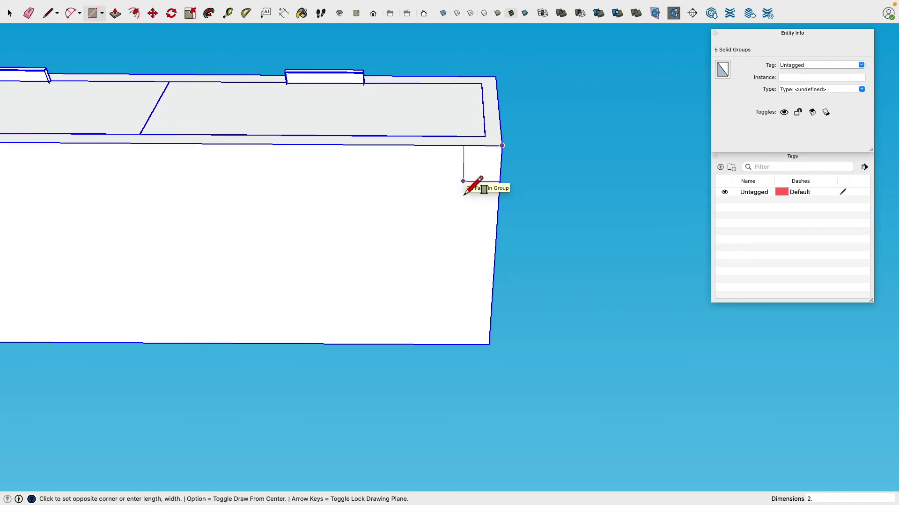
Step: Complete the 2 by 2 inch leg square on the box's underside
click(461, 181)
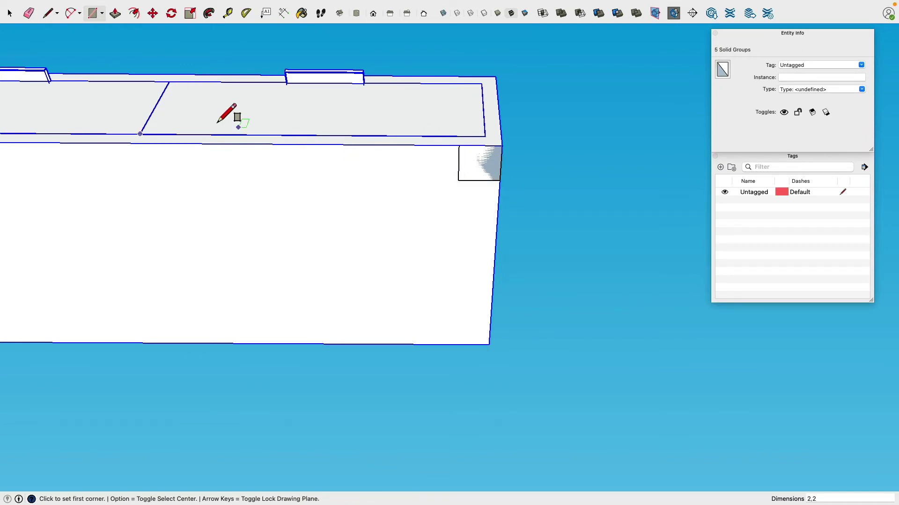
click(229, 14)
click(459, 180)
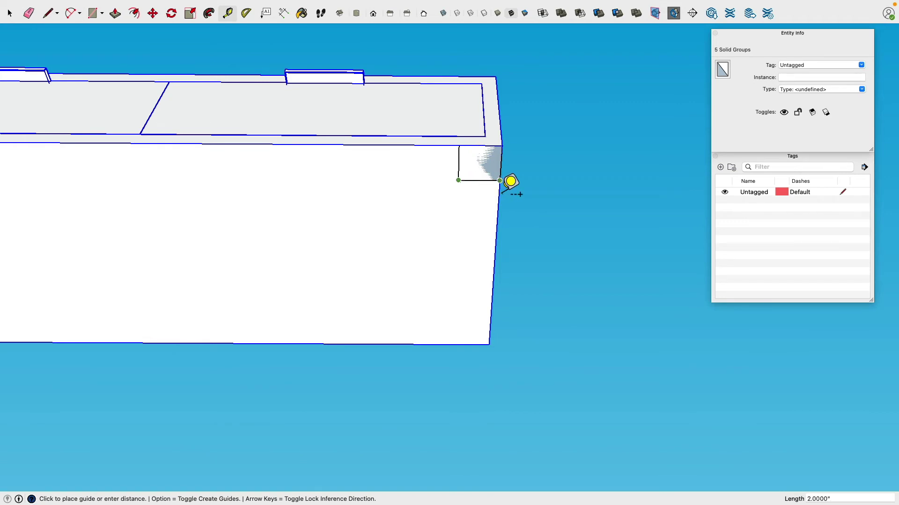
key(Escape)
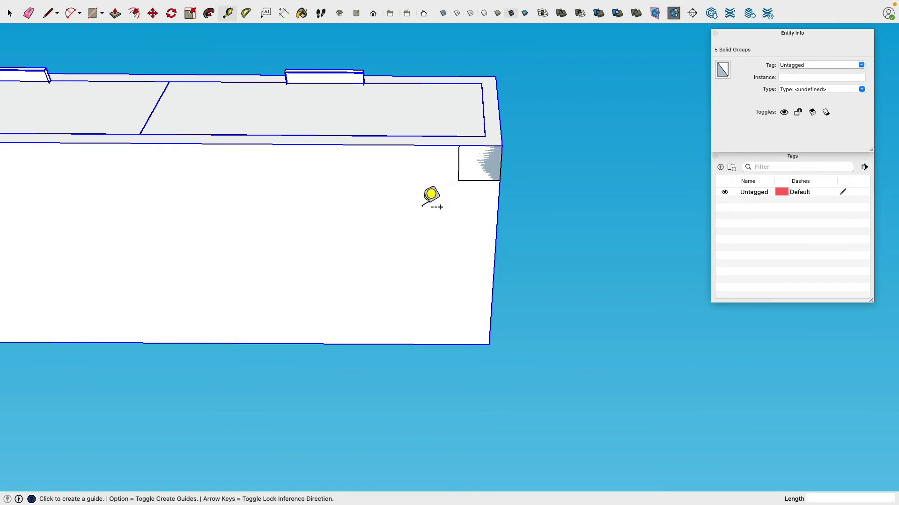
Step: Move the square 1.5 inches inward from each of the two corner edges
click(10, 12)
click(547, 179)
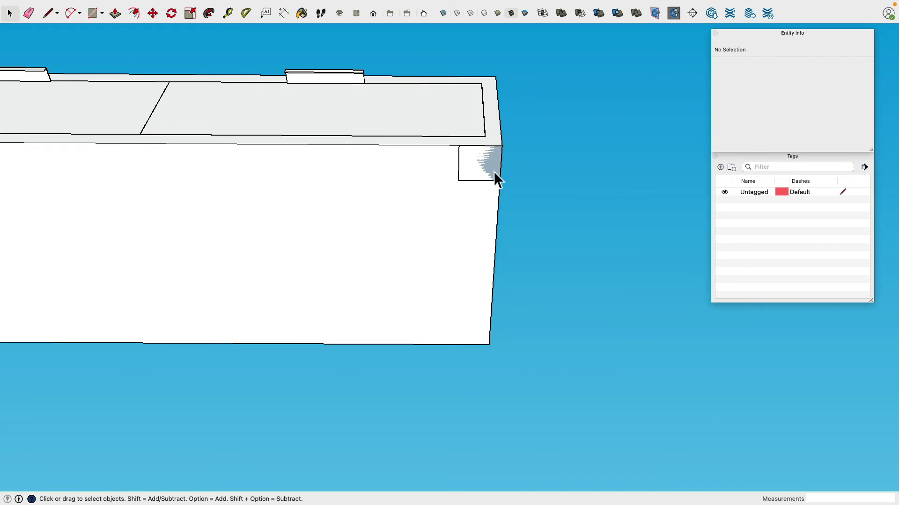
double_click(493, 171)
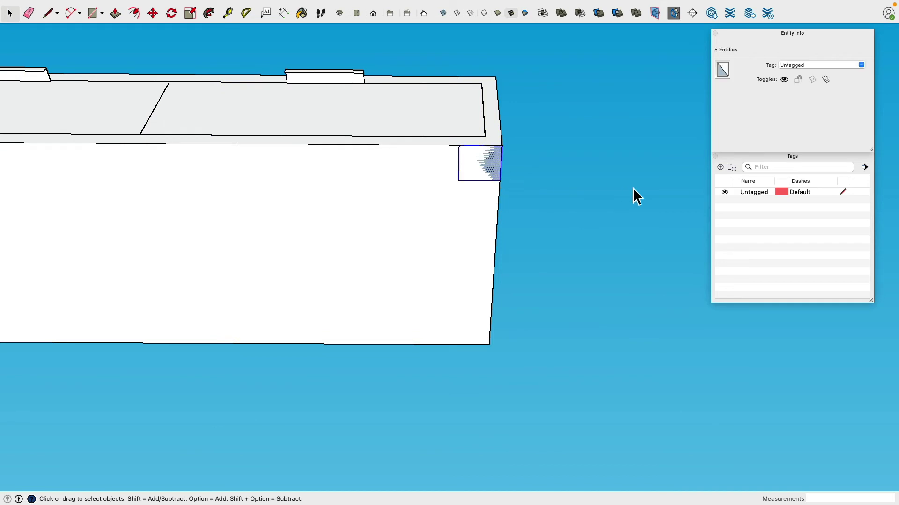
click(153, 14)
click(459, 180)
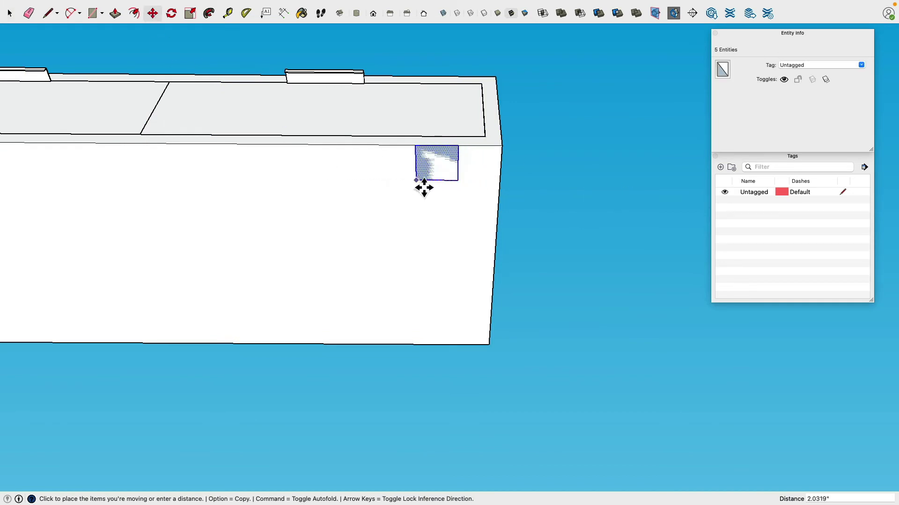
text(1.5)
key(Return)
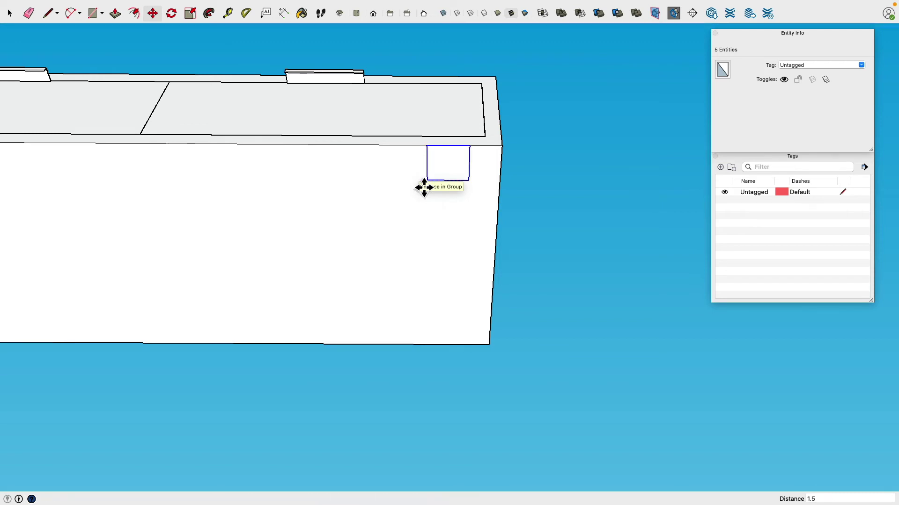
click(427, 181)
text(1.5)
key(Return)
Step: Check the square's 1.5 inch inset from the edge with the Tape Measure
click(228, 12)
click(468, 172)
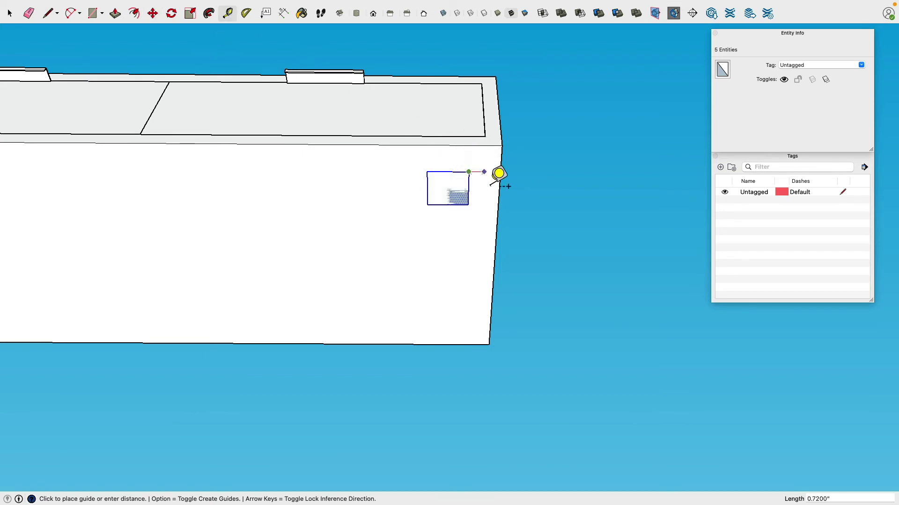
click(509, 174)
scroll(505, 171, down, 5)
middle_drag(506, 170, 487, 166)
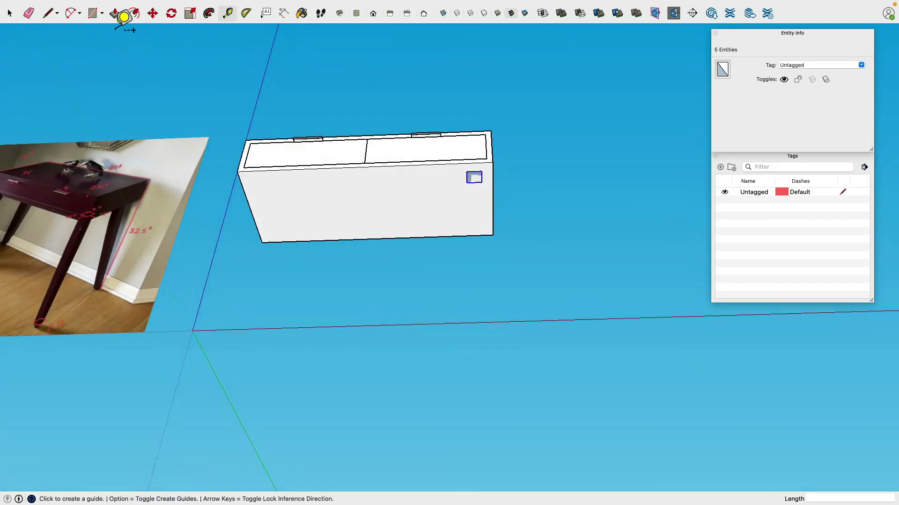
click(115, 14)
Step: Push/Pull the leg square 26 inches down to ground level and inspect the new leg
click(479, 183)
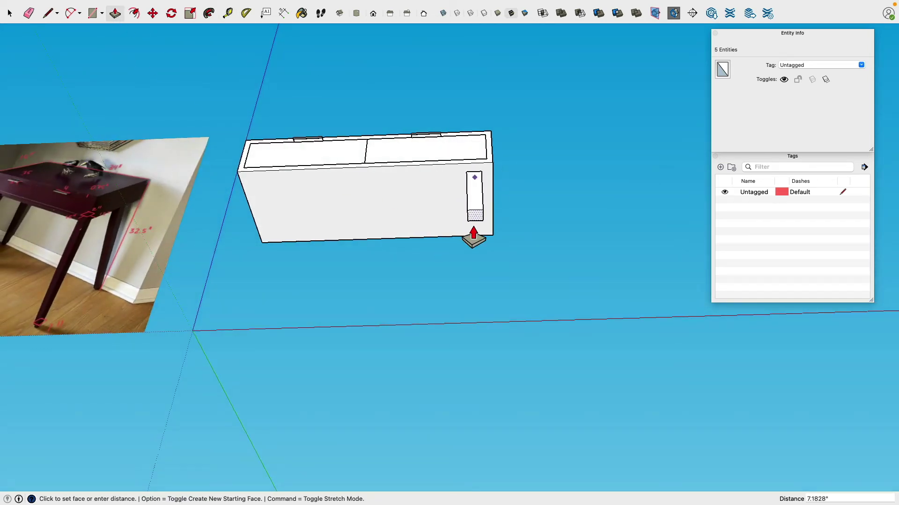
click(192, 331)
middle_drag(541, 262, 380, 212)
scroll(468, 281, up, 6)
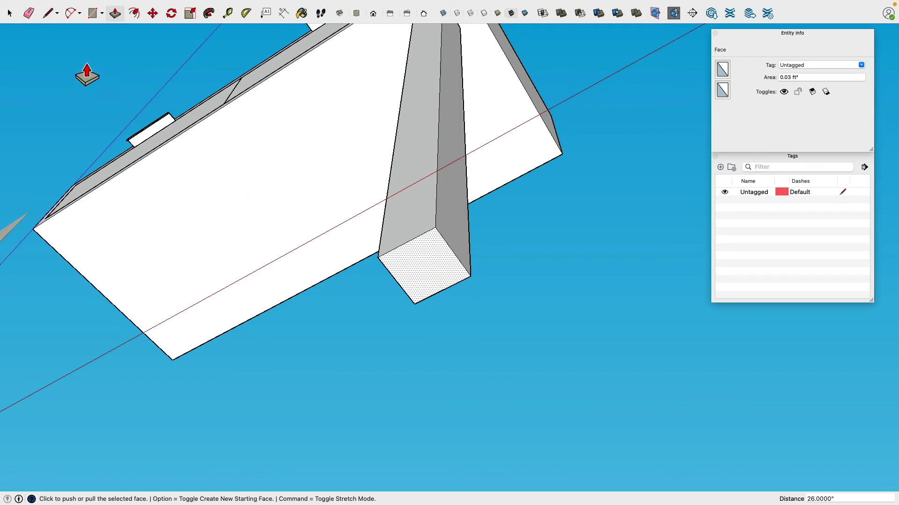
Step: Shift one bottom edge of the leg 0.5 inch inward
click(10, 11)
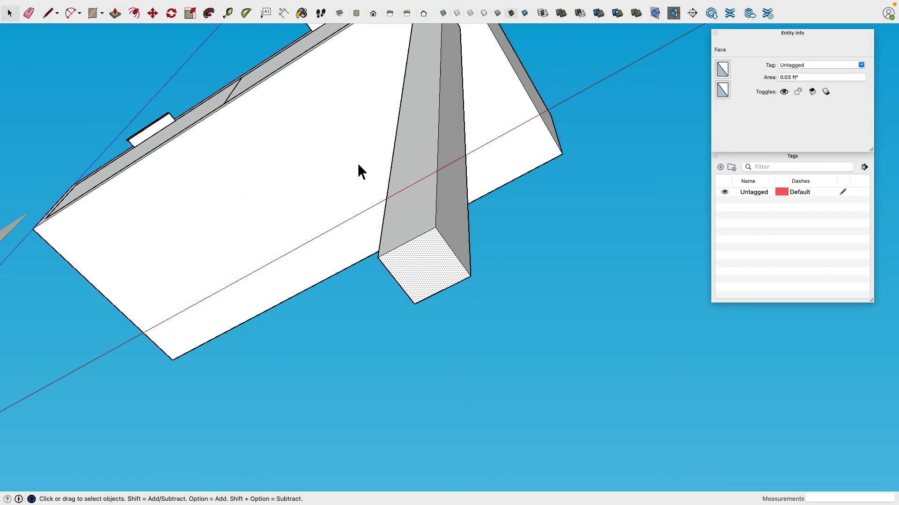
click(447, 243)
key(m)
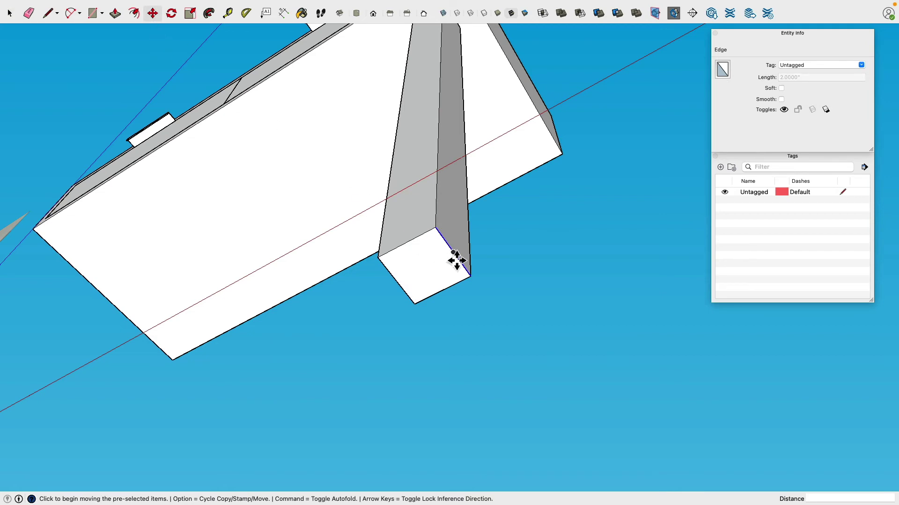
click(458, 260)
text(.5)
key(Return)
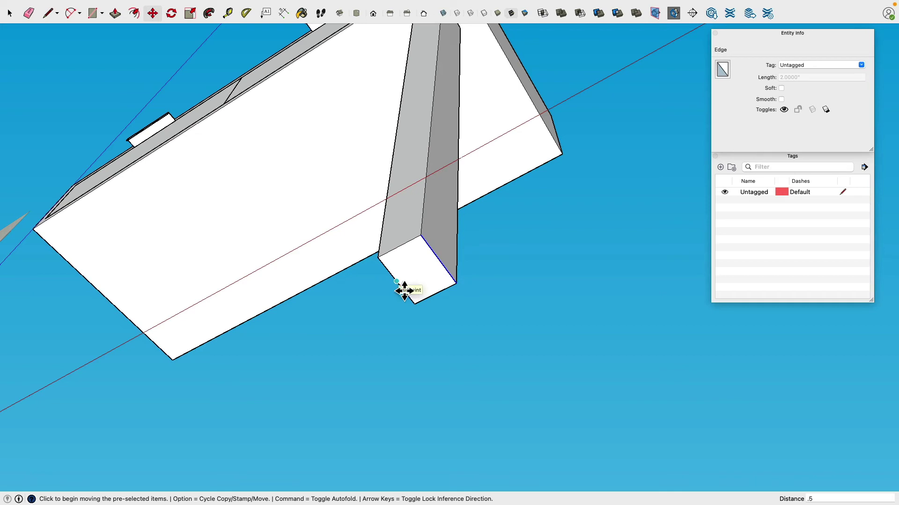
Step: Shift the leg's other bottom edge 0.5 inch inward as well
click(9, 14)
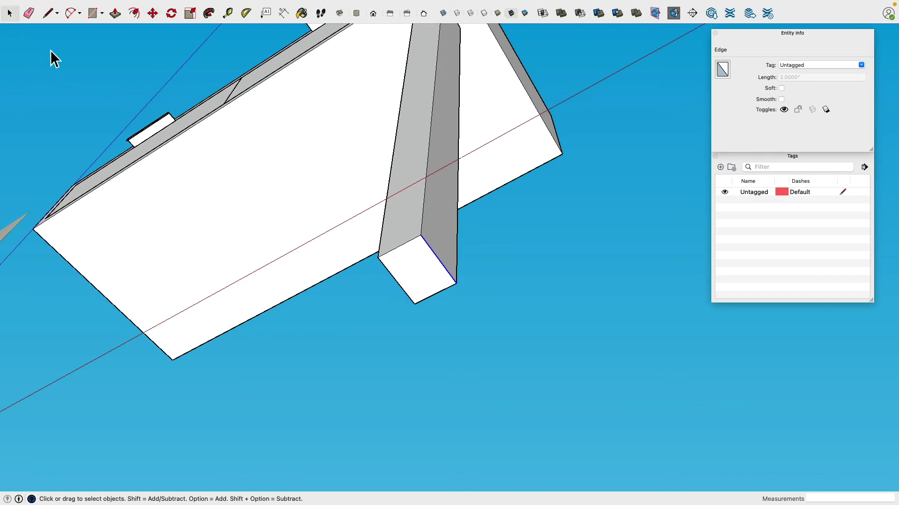
click(404, 290)
click(154, 17)
click(404, 290)
text(.5)
key(Return)
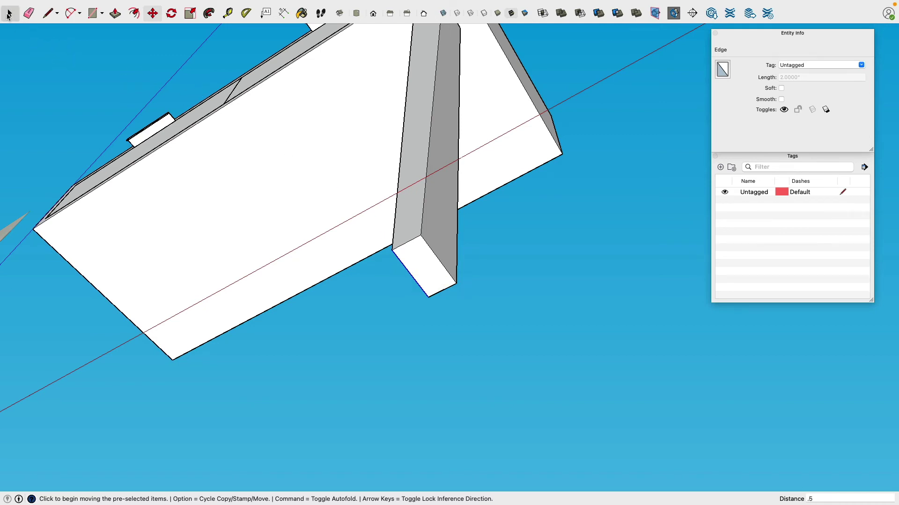
click(9, 13)
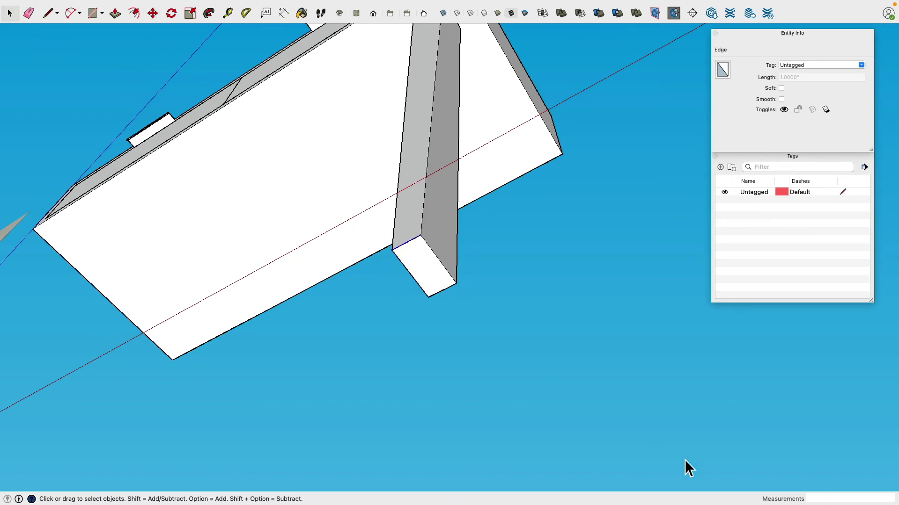
Step: Measure the 1 inch bottom edge and move another bottom edge 0.5 inch over
click(227, 13)
click(392, 250)
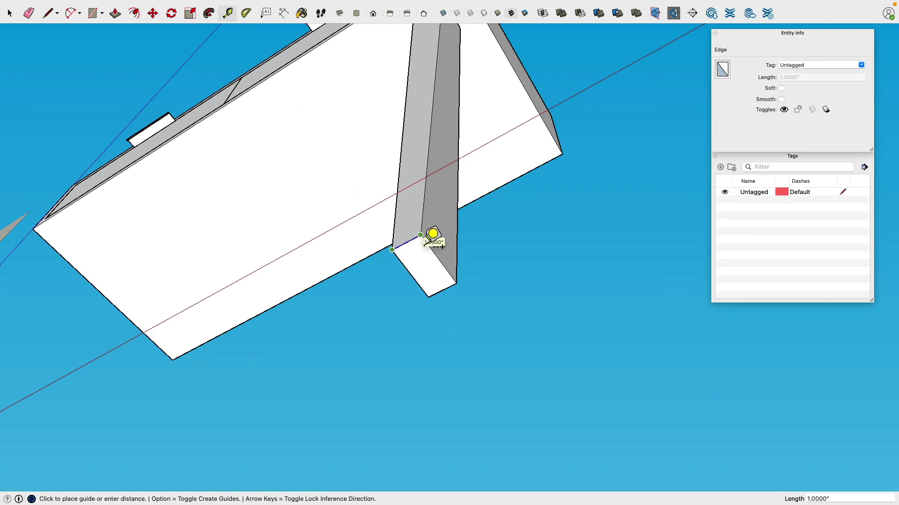
click(420, 235)
click(152, 13)
click(416, 247)
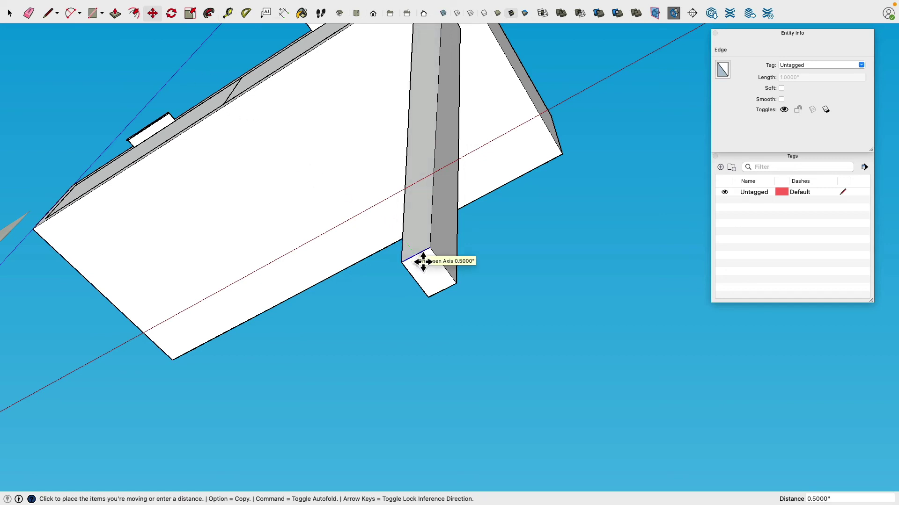
click(422, 261)
Step: Select the next bottom edge of the leg and start moving it
key(space)
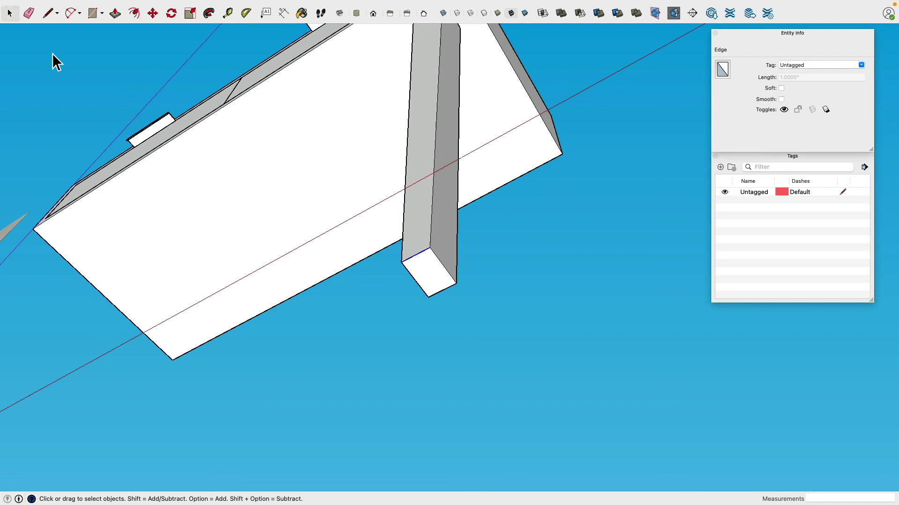
click(441, 289)
click(448, 294)
key(m)
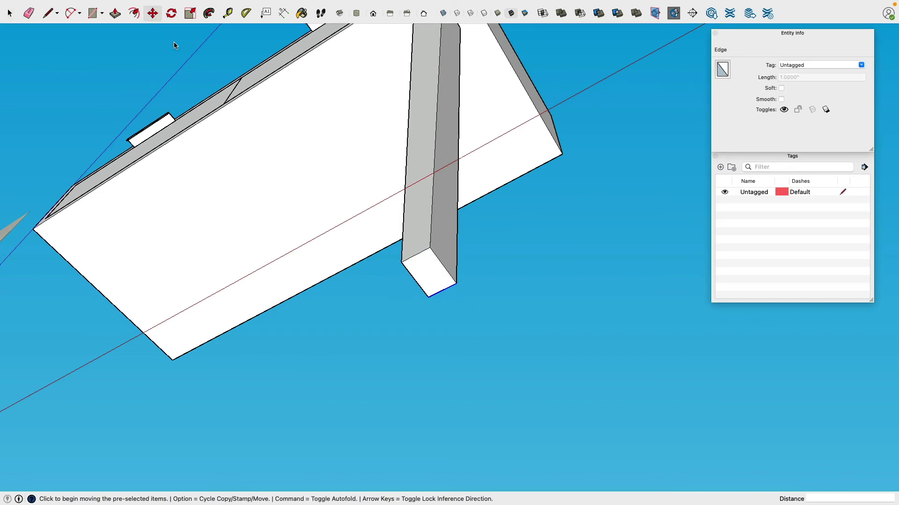
click(453, 298)
Step: Place the bottom edge 0.5 inch over and orbit to view the leg
click(441, 283)
scroll(231, 114, down, 3)
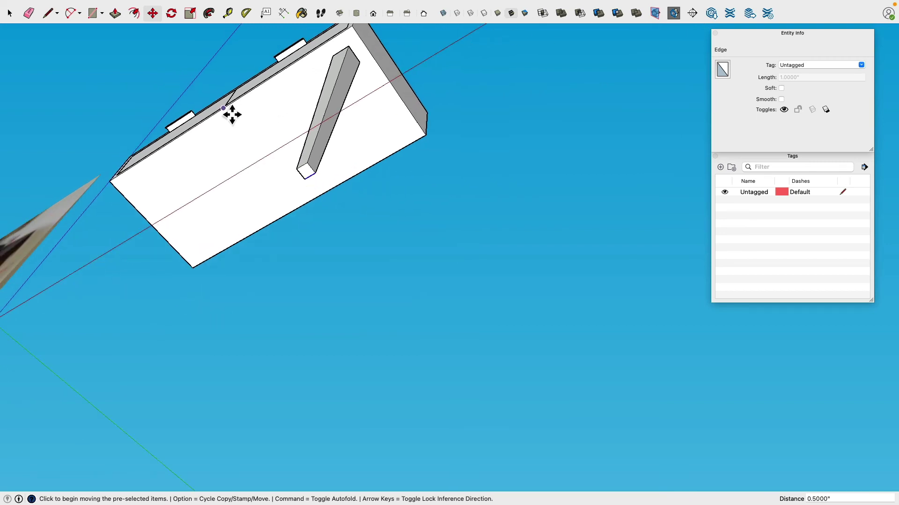
middle_drag(231, 114, 484, 182)
scroll(416, 166, up, 2)
scroll(416, 167, up, 2)
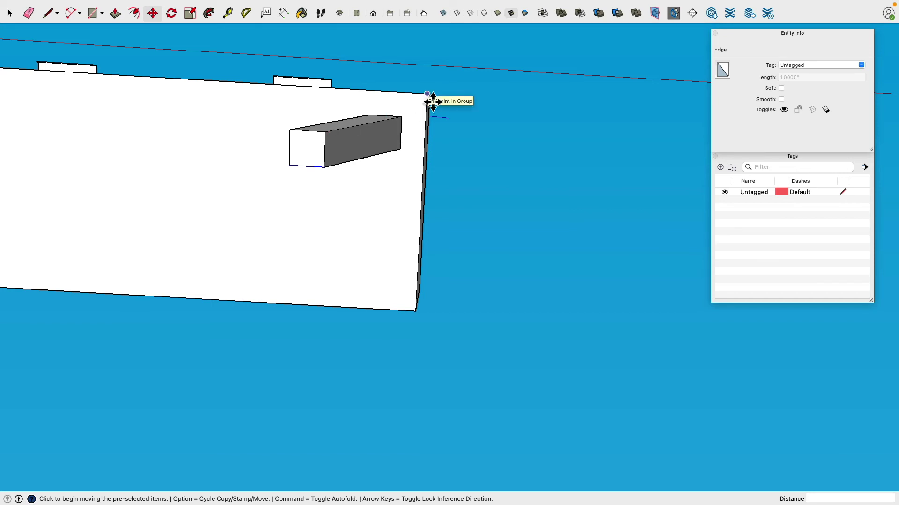
Step: Move the leg's end face to the tabletop corner, then to the board's far corner
click(9, 13)
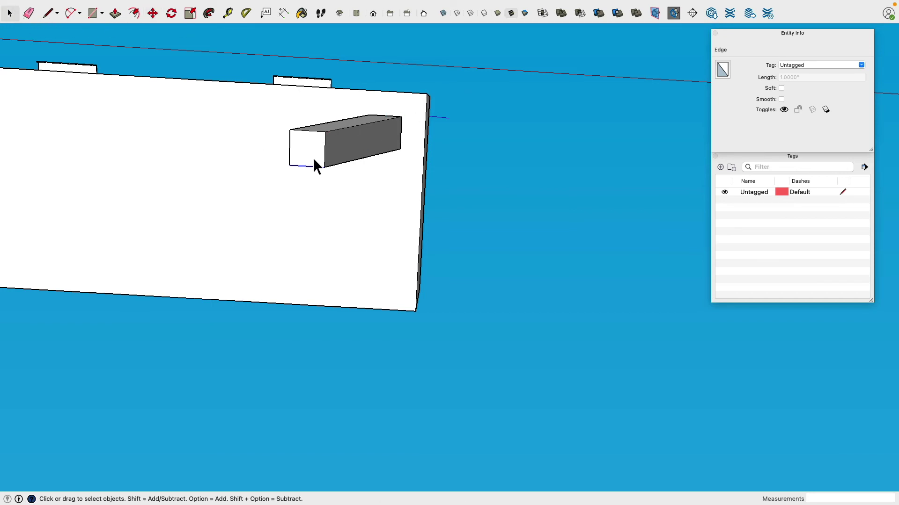
click(313, 158)
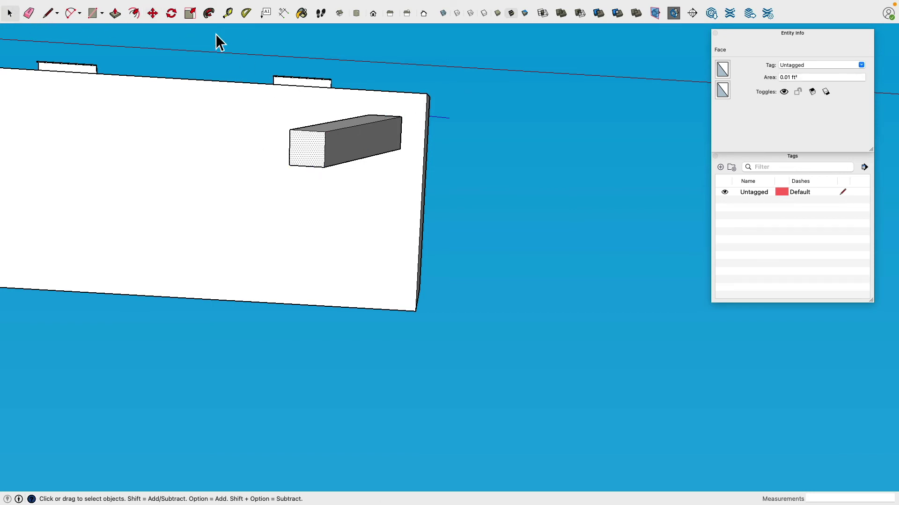
click(153, 14)
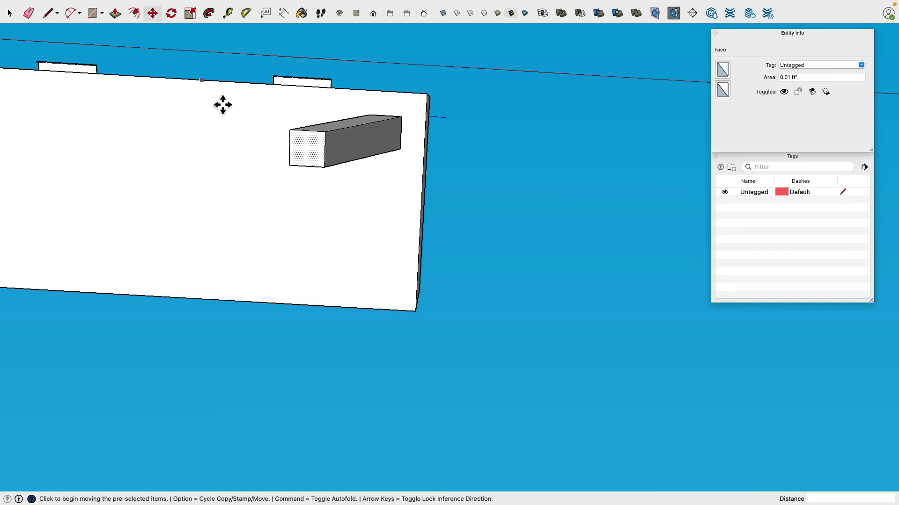
click(331, 140)
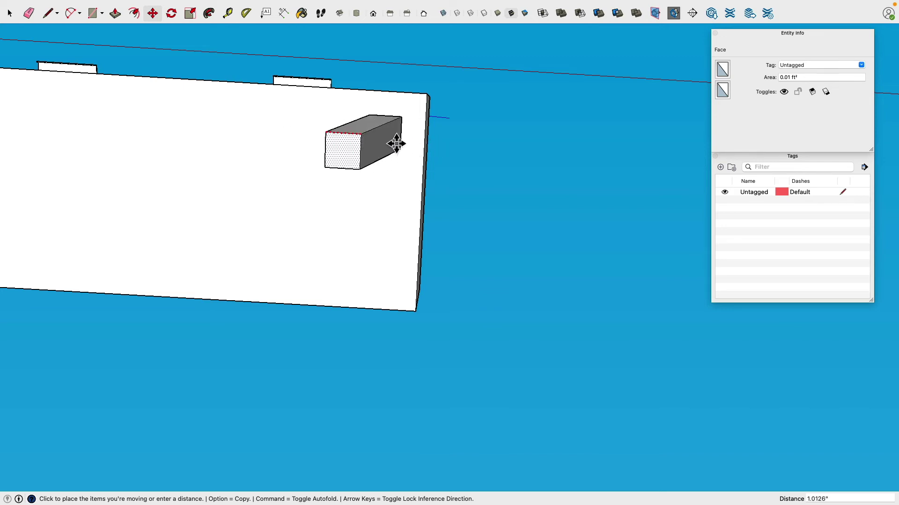
click(433, 101)
middle_drag(434, 100, 301, 255)
click(299, 252)
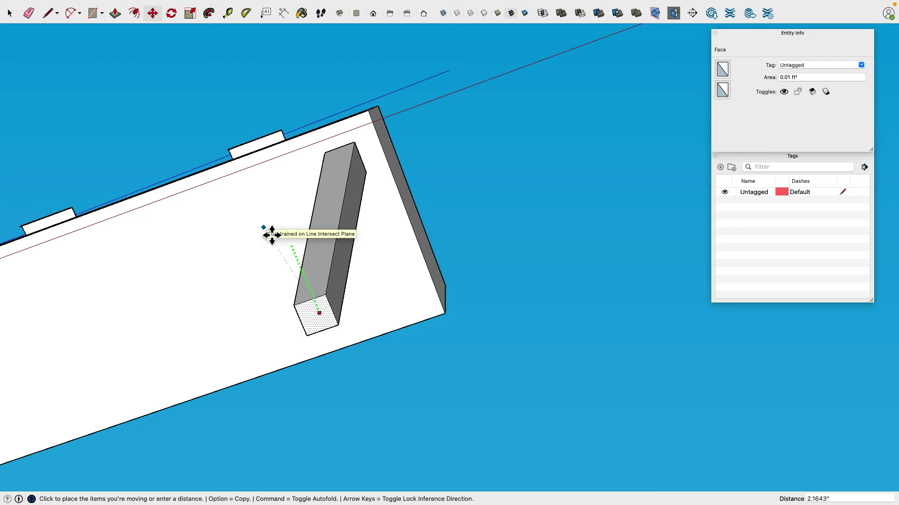
click(374, 116)
middle_drag(331, 110, 393, 89)
Step: Select the whole tapered leg and make it a group
key(space)
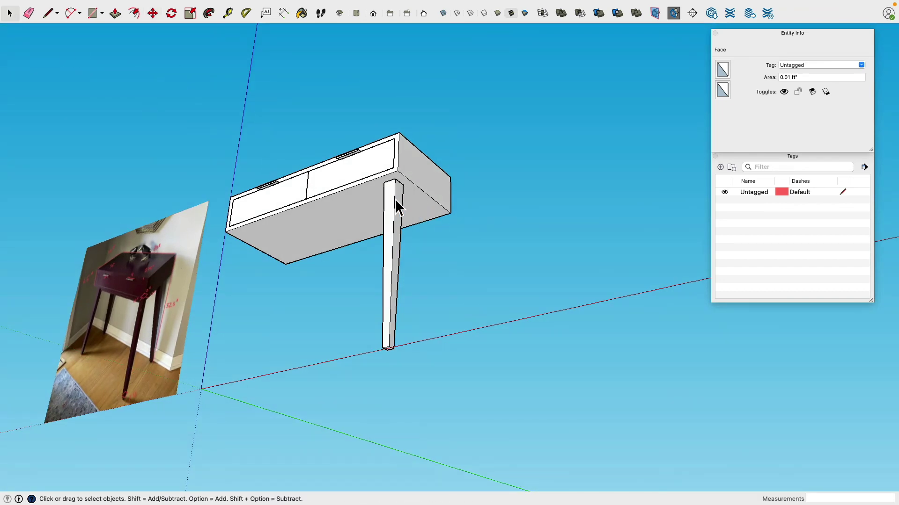
triple_click(395, 202)
right_click(395, 200)
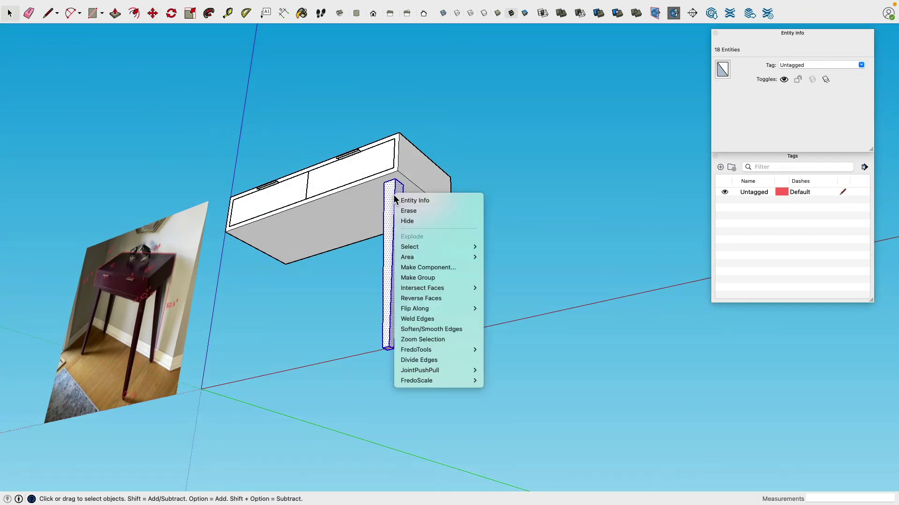
click(444, 277)
middle_drag(447, 293, 409, 190)
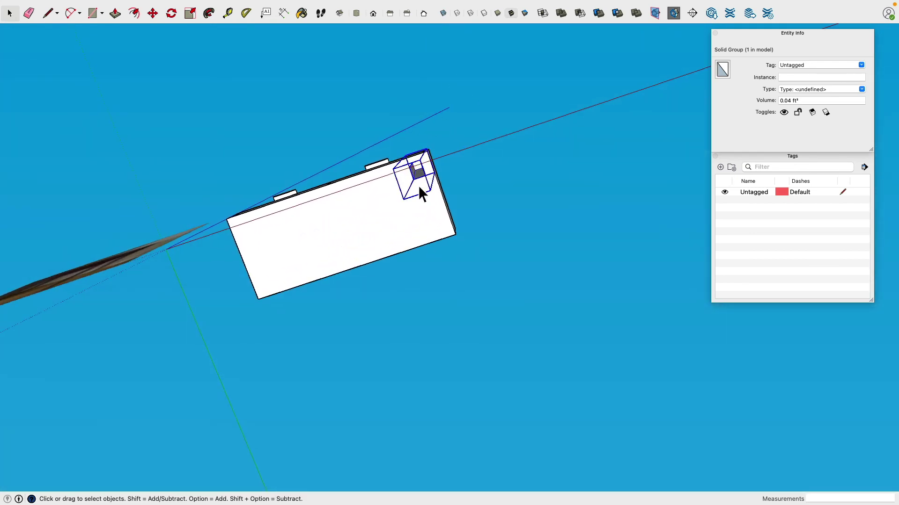
scroll(408, 174, up, 3)
middle_drag(285, 70, 174, 154)
Step: Rotate a copy of the leg group around a point on the board
click(153, 14)
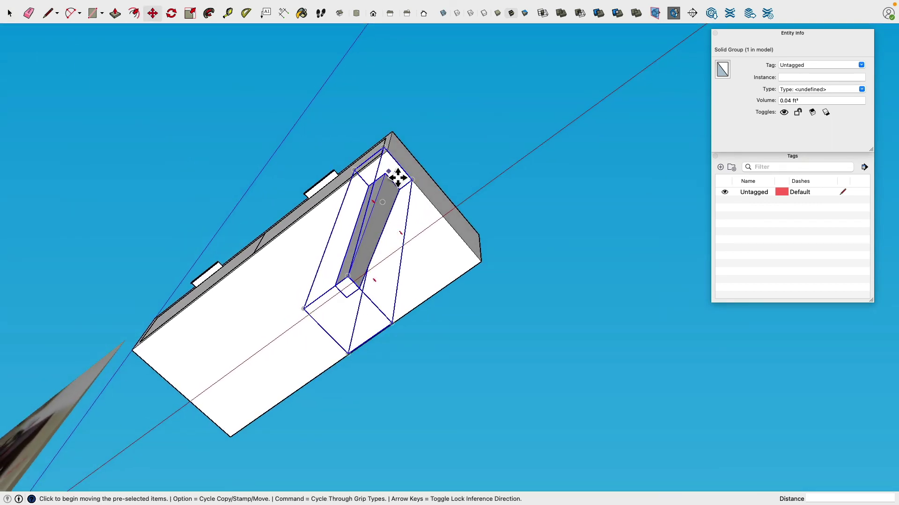
click(172, 15)
middle_drag(450, 225, 323, 201)
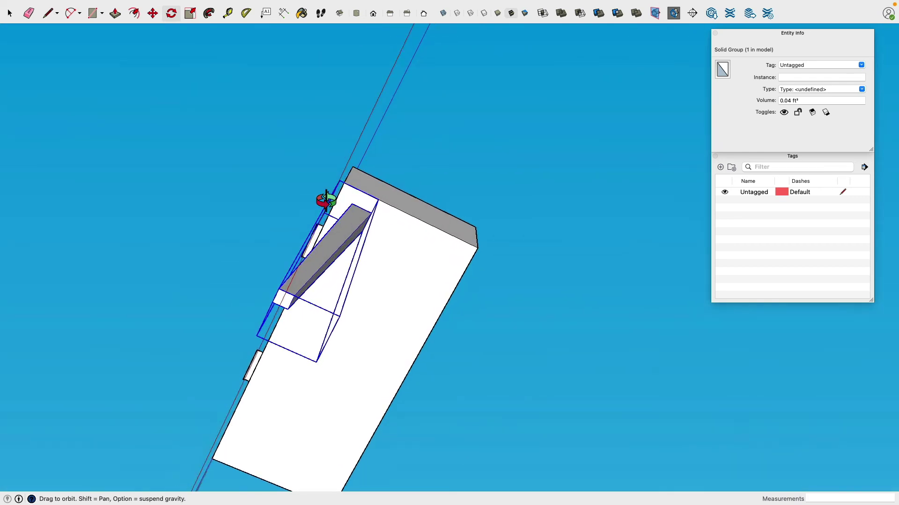
click(412, 216)
key(alt)
click(372, 197)
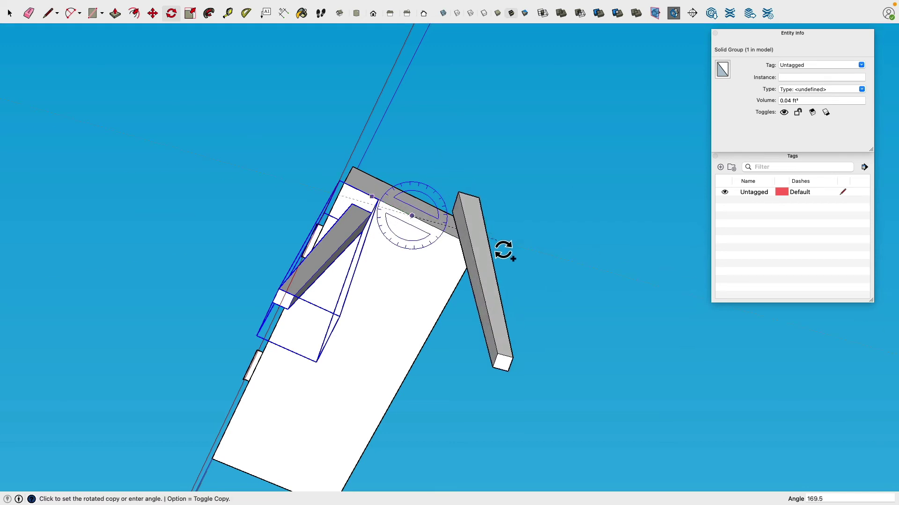
click(465, 245)
middle_drag(466, 245, 263, 76)
Step: Move the leg copy 34 inches to the table's opposite end
click(153, 13)
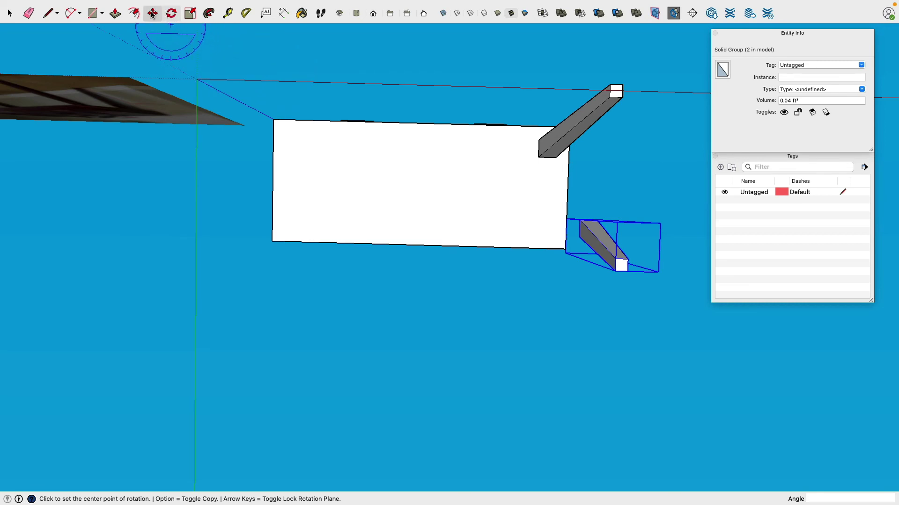
click(623, 279)
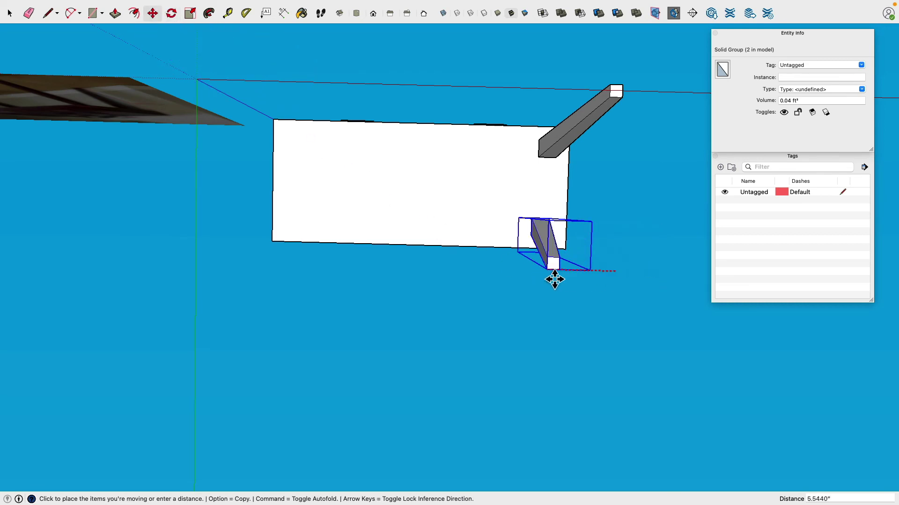
click(281, 246)
middle_drag(263, 236, 337, 287)
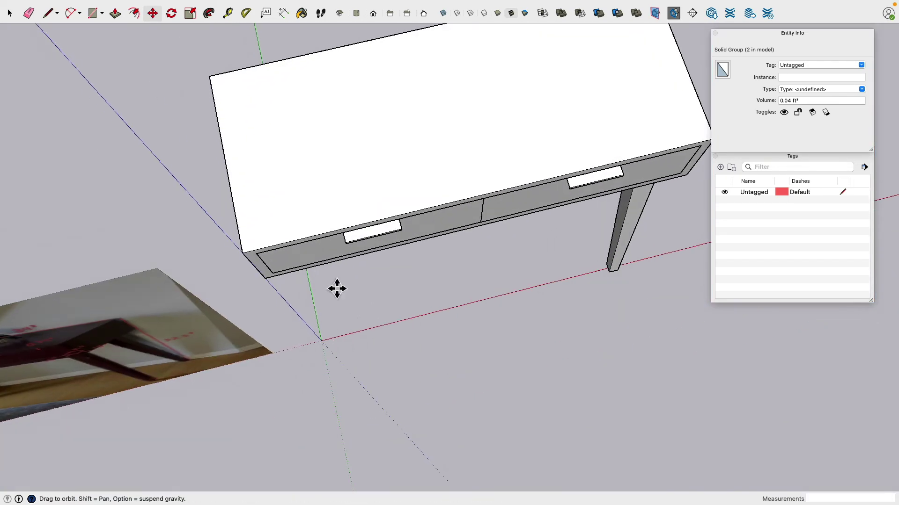
Step: In parallel-projection Top view, move the leg group to the panel's corner
click(358, 15)
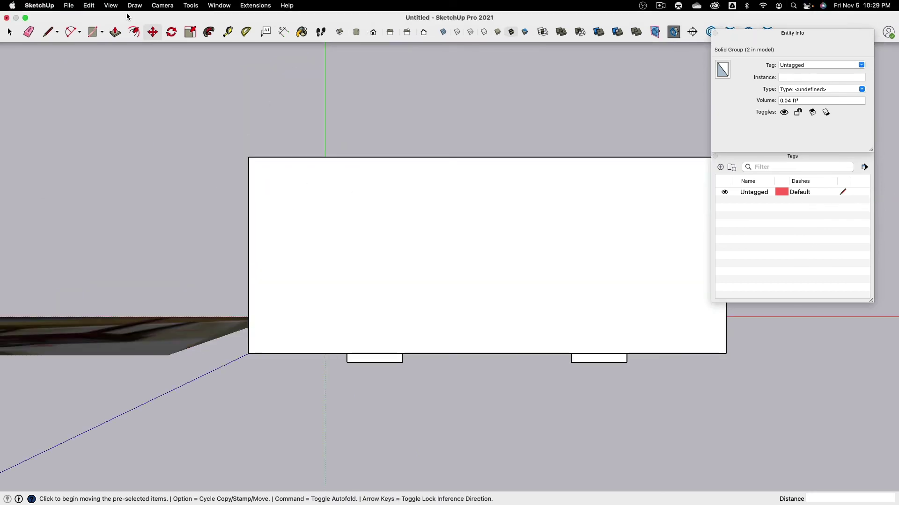
click(134, 6)
mouse_move(163, 5)
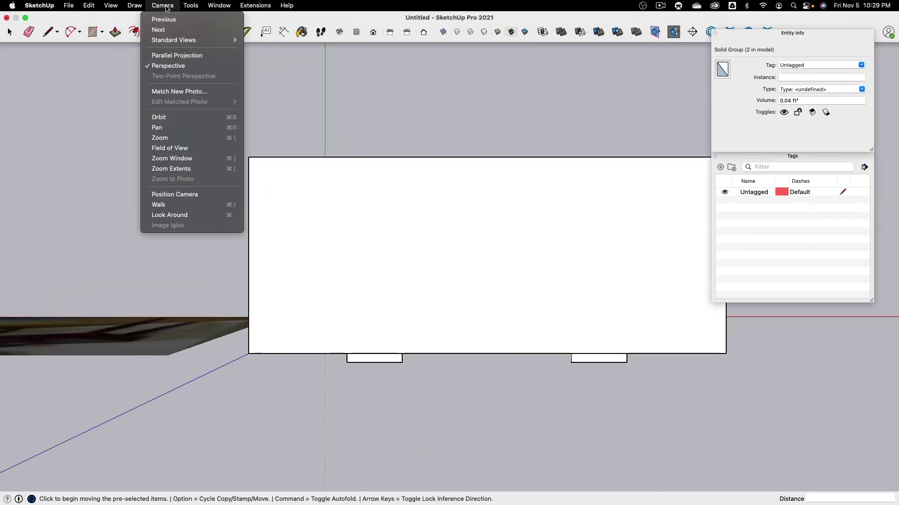
click(166, 55)
scroll(264, 188, up, 5)
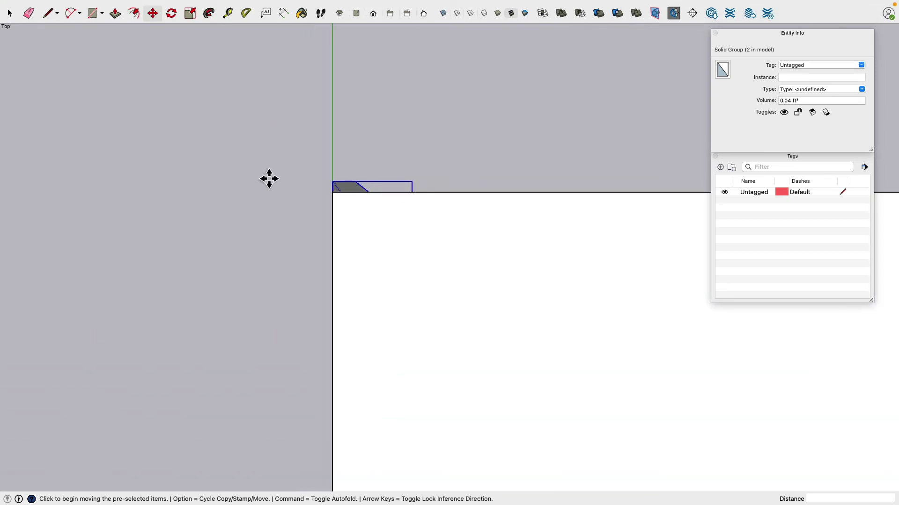
click(335, 174)
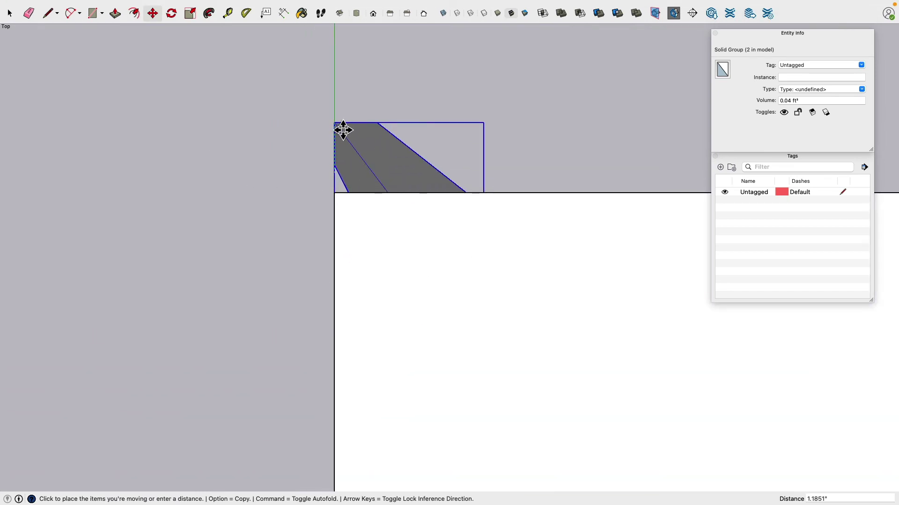
click(344, 201)
scroll(343, 200, down, 6)
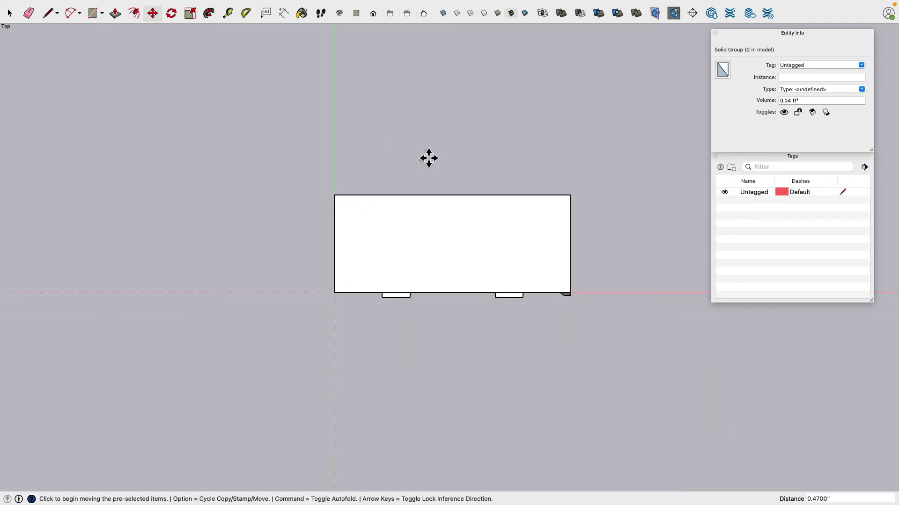
scroll(683, 345, up, 3)
scroll(525, 196, up, 3)
scroll(375, 210, down, 3)
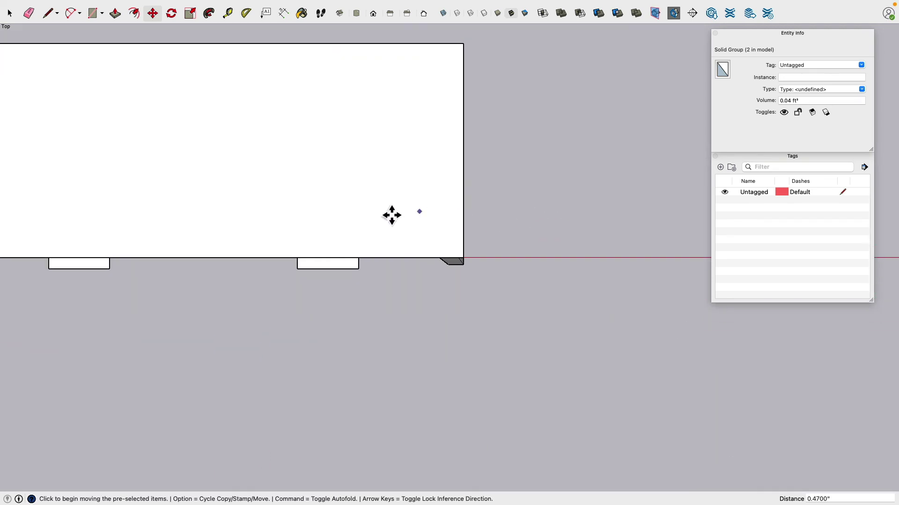
middle_drag(375, 211, 243, 141)
Step: Inside the leg group, move the post's top face to change its lean
click(11, 14)
scroll(213, 164, up, 3)
double_click(210, 170)
click(210, 171)
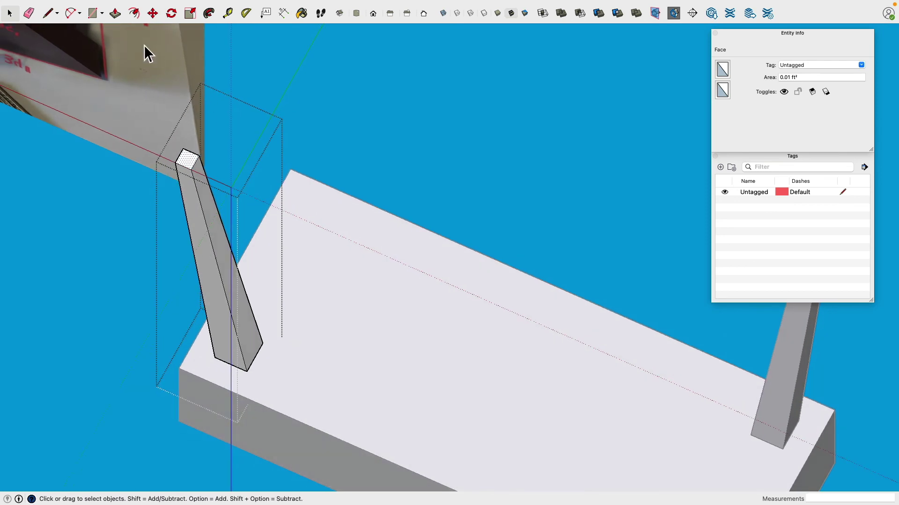
click(153, 13)
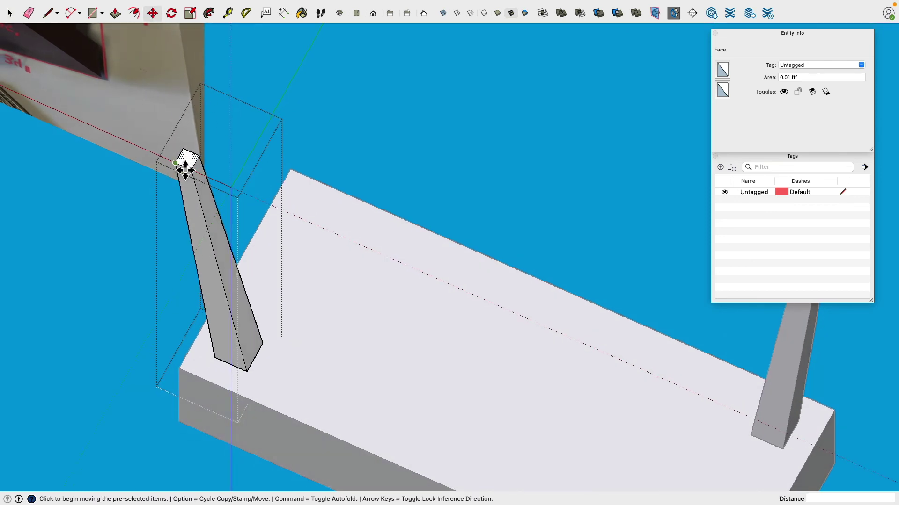
drag(186, 170, 217, 119)
click(214, 117)
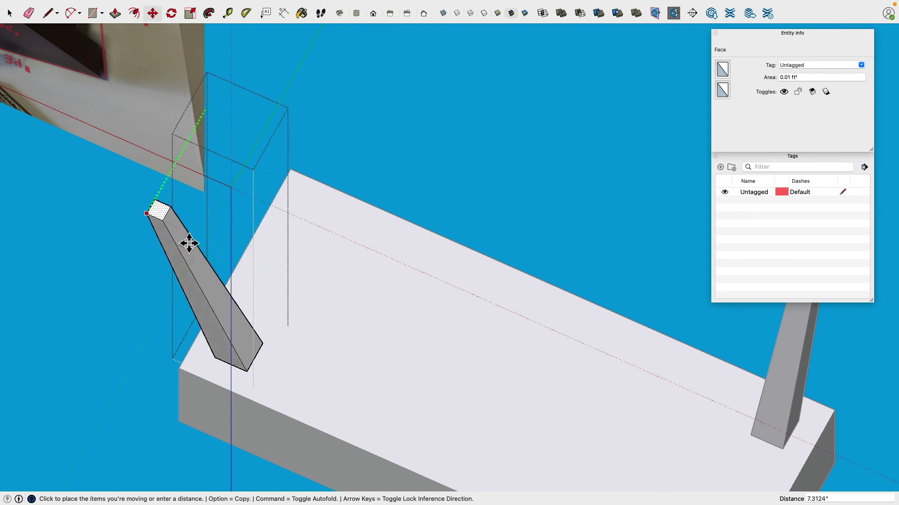
click(186, 376)
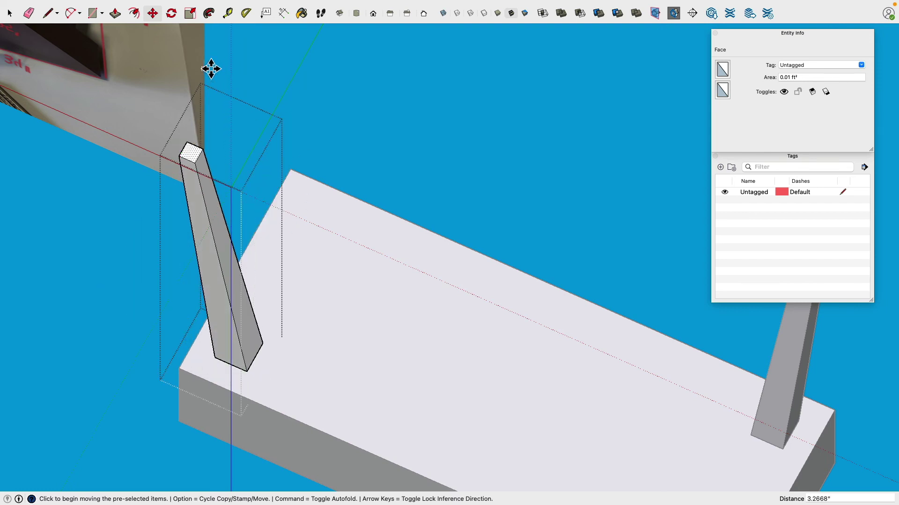
Step: Turn on View > Edge Style > Back Edges to show hidden edges dashed
key(super+2)
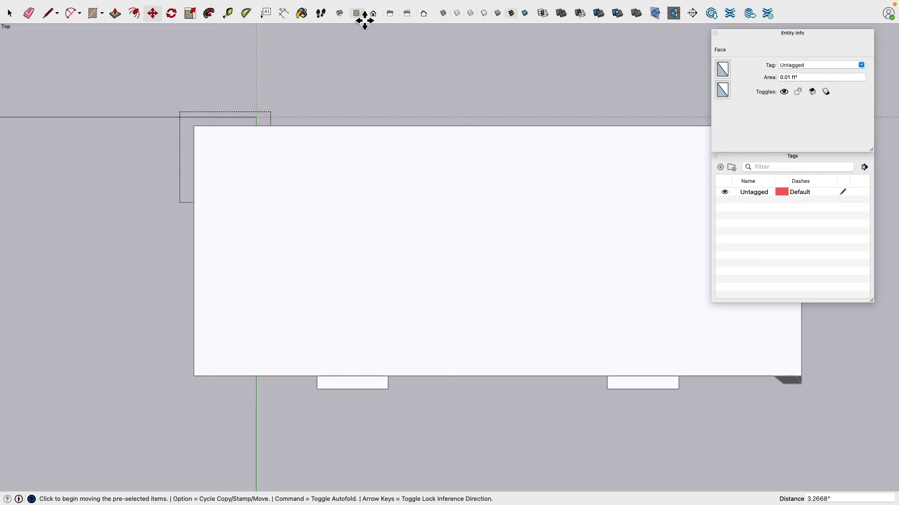
click(14, 18)
mouse_move(128, 2)
click(90, 5)
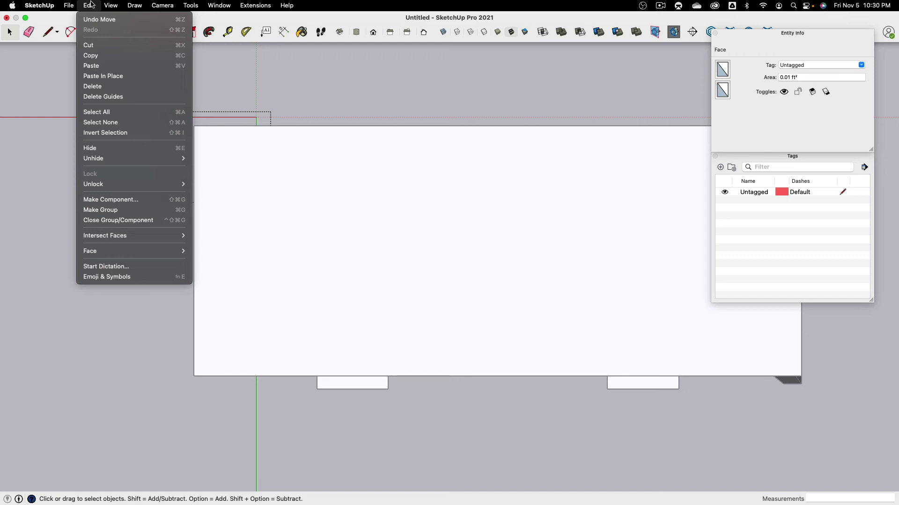
mouse_move(110, 5)
mouse_move(143, 177)
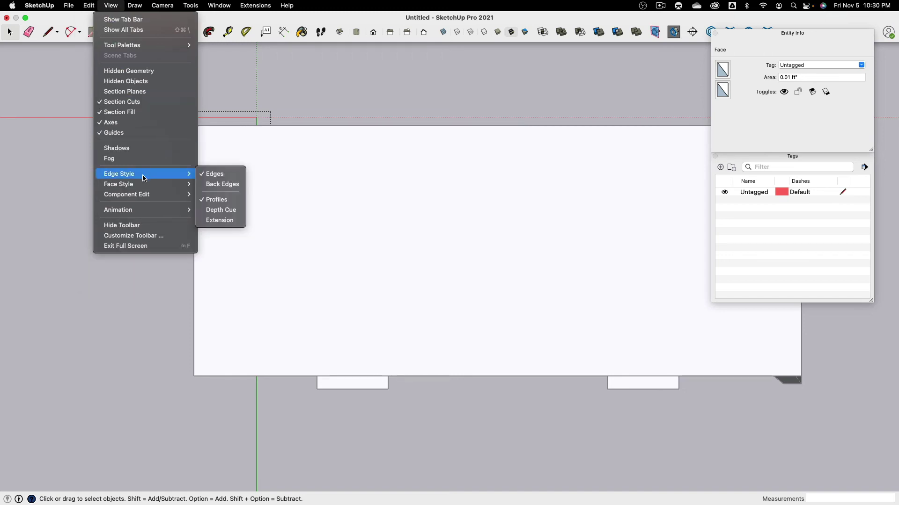
click(222, 185)
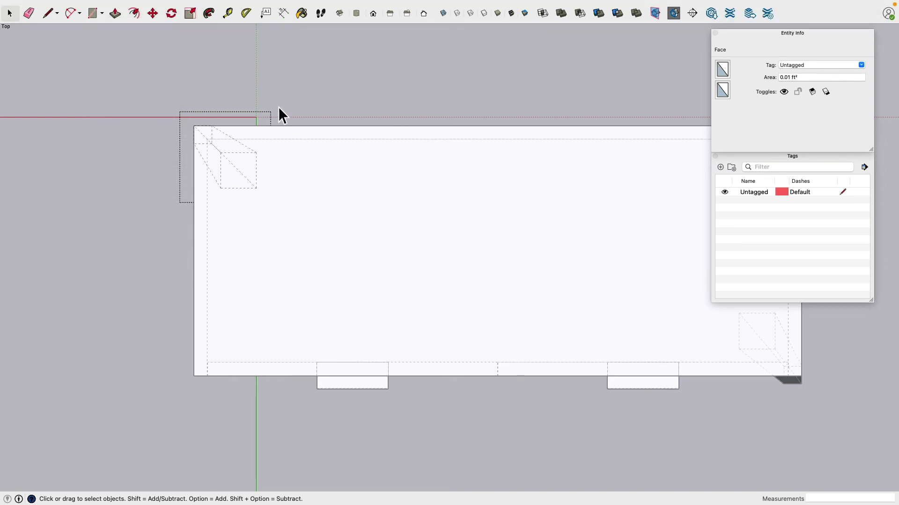
scroll(279, 108, down, 1)
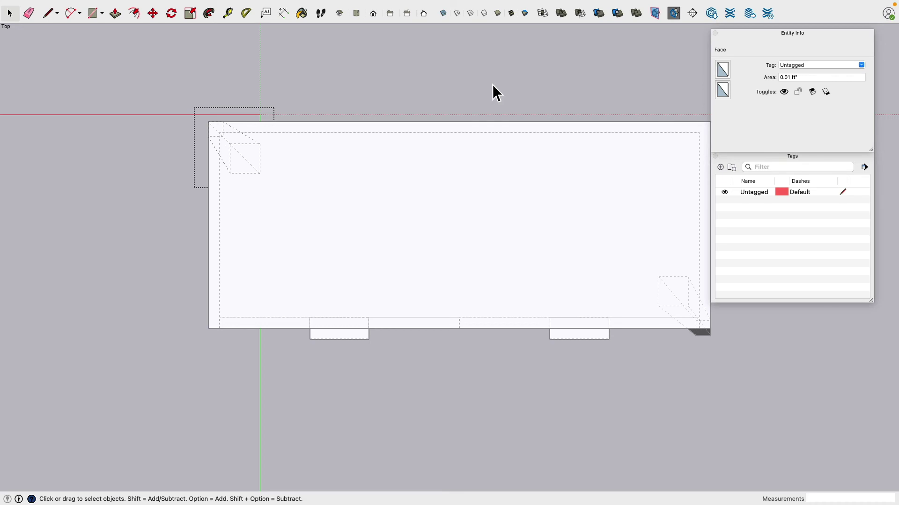
Step: Exit the group, then open the other leg group and select its end face
click(553, 96)
key(o)
drag(739, 393, 602, 207)
key(space)
scroll(567, 253, up, 3)
click(554, 253)
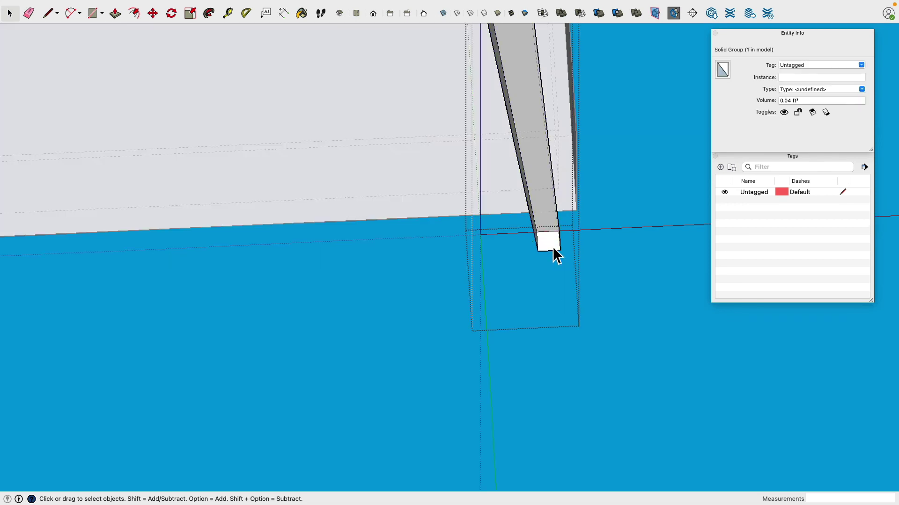
double_click(556, 255)
click(557, 257)
scroll(557, 257, down, 5)
middle_drag(590, 148, 608, 295)
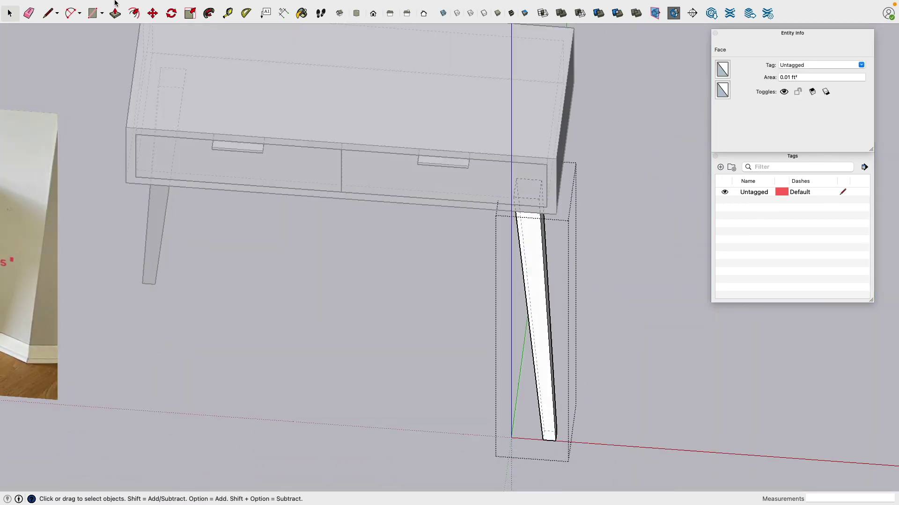
Step: In Top view, move the leg's end face to the table corner
click(358, 15)
scroll(676, 363, up, 2)
scroll(679, 367, up, 2)
shift+middle_drag(678, 368, 481, 342)
scroll(481, 342, up, 3)
scroll(482, 344, up, 1)
click(154, 14)
click(431, 319)
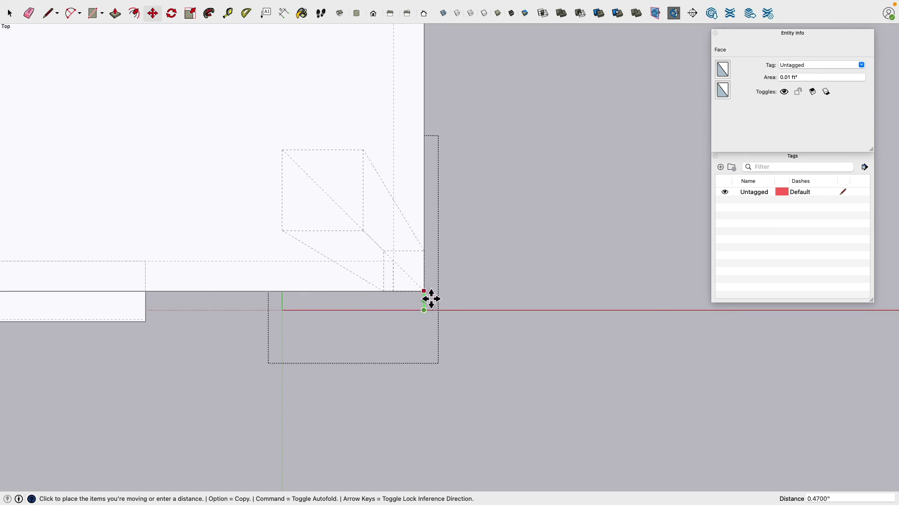
click(430, 298)
scroll(455, 327, down, 5)
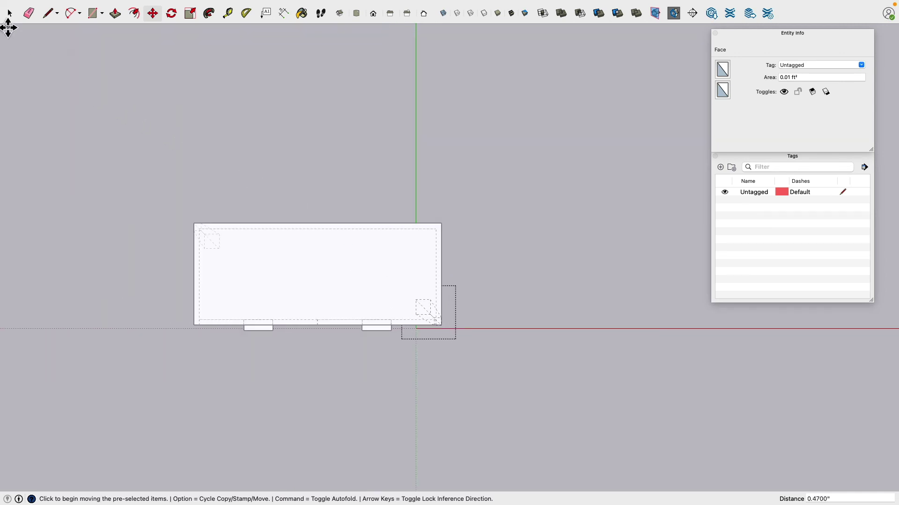
click(10, 13)
click(187, 142)
middle_drag(186, 142, 328, 225)
click(200, 210)
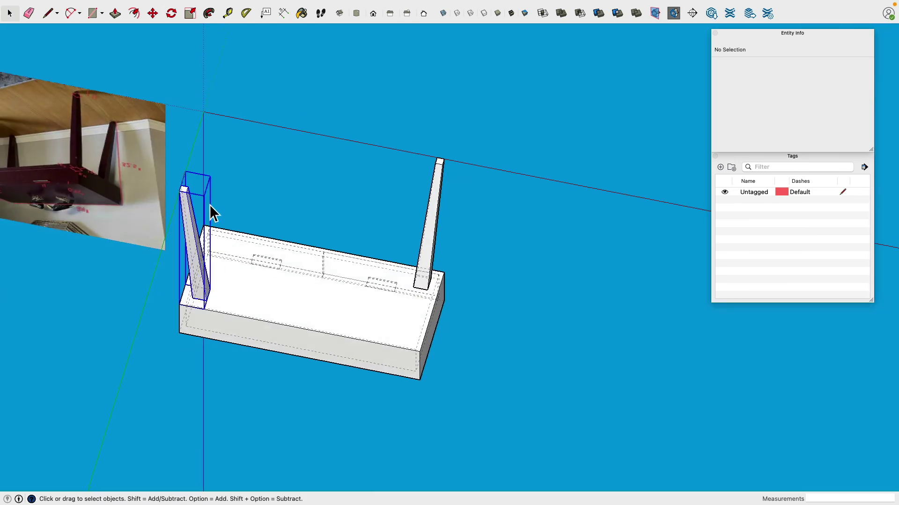
shift+click(432, 207)
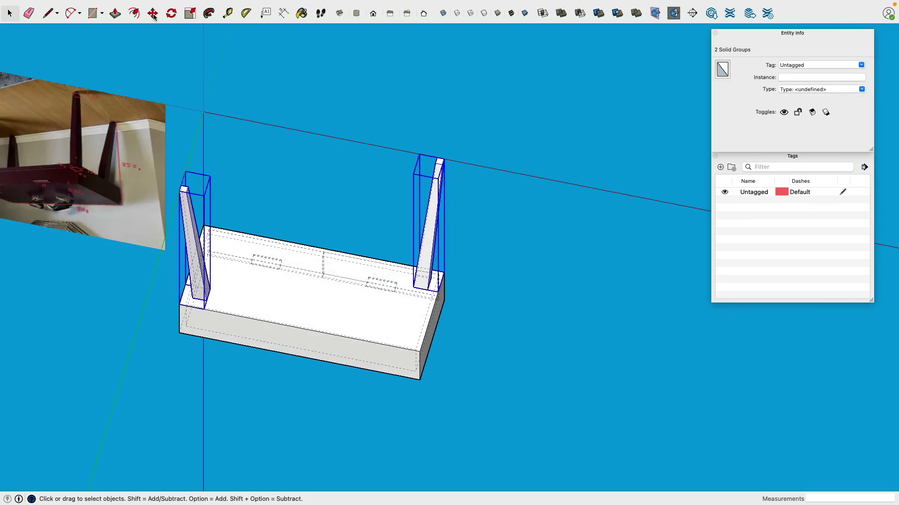
click(171, 13)
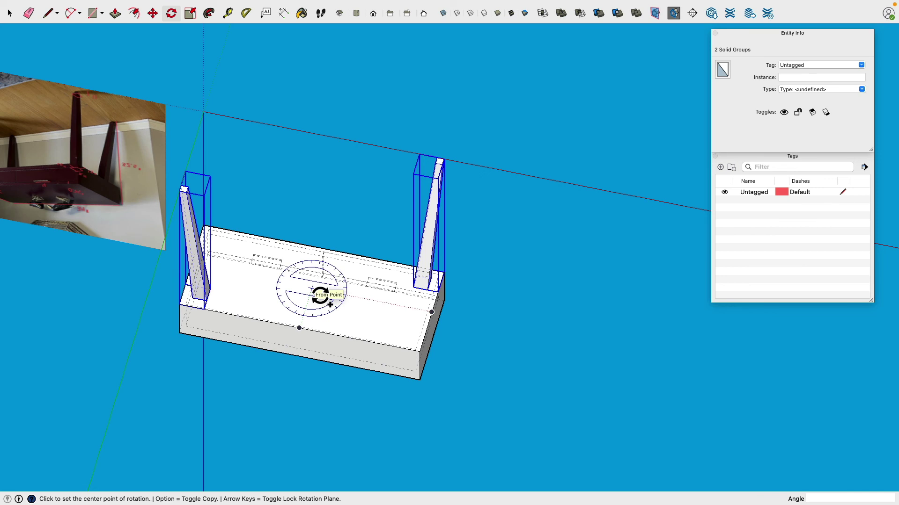
click(312, 289)
click(399, 305)
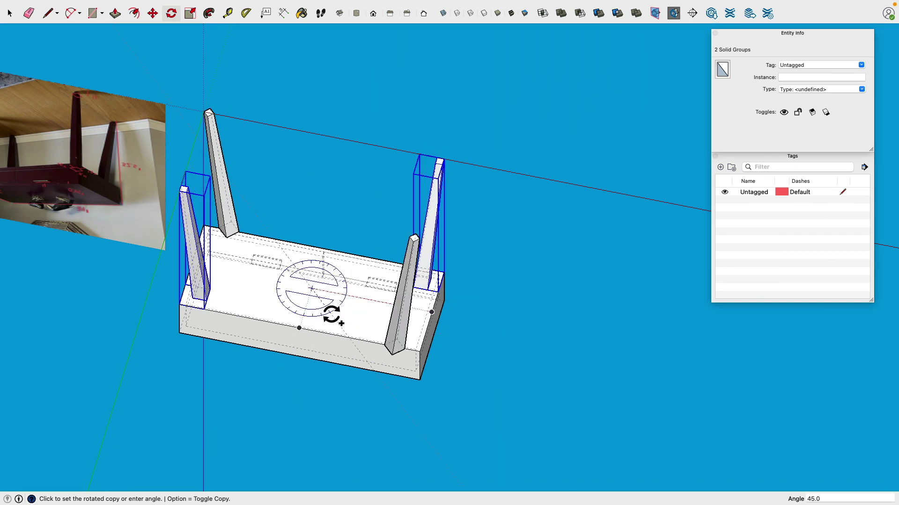
key(Escape)
click(9, 13)
click(236, 71)
middle_drag(399, 176, 409, 271)
click(204, 295)
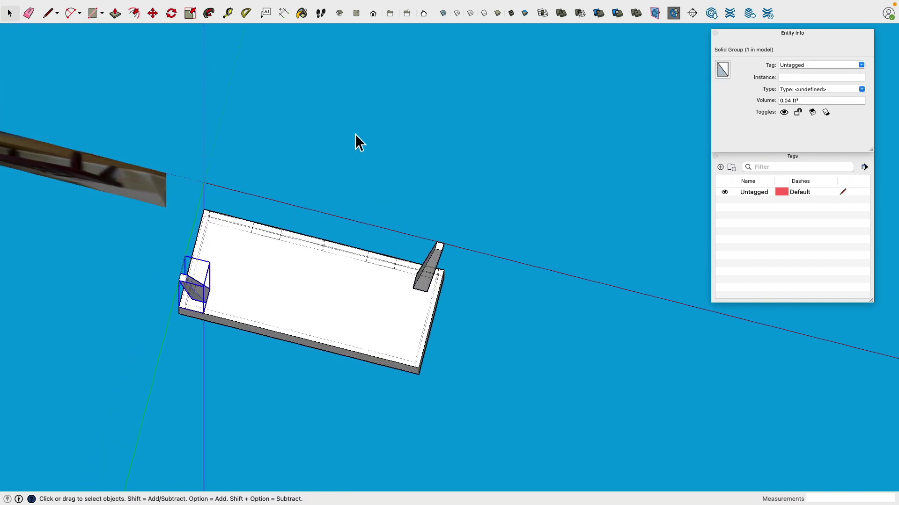
middle_drag(304, 289, 345, 145)
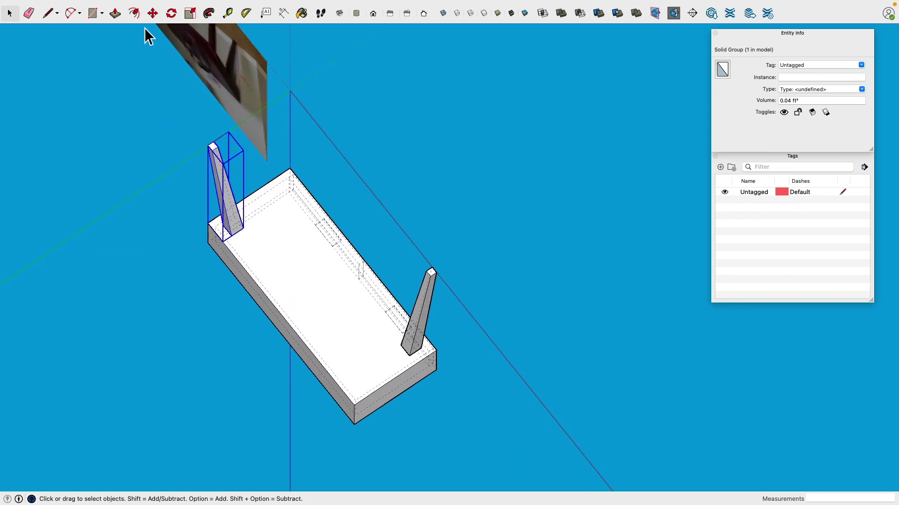
Step: Copy the left leg beside the original and flip the copy along the group's red axis
click(152, 14)
key(alt)
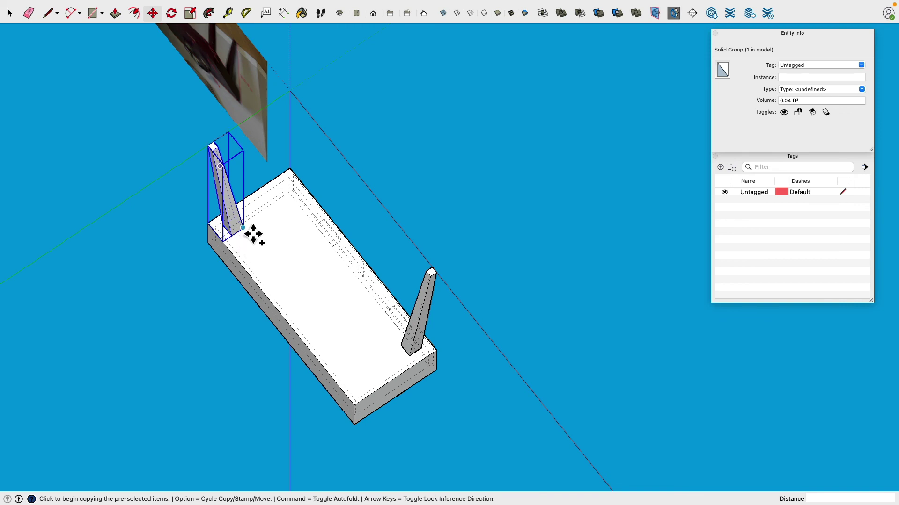
click(253, 234)
click(277, 214)
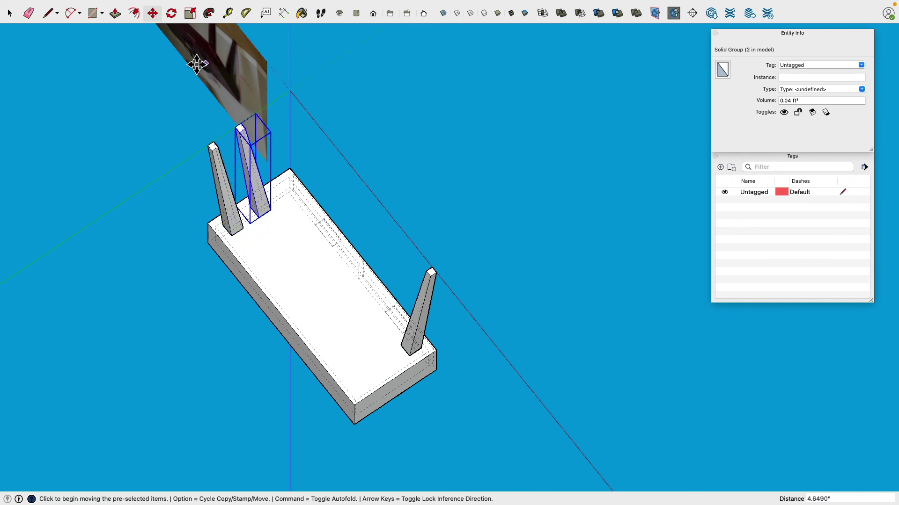
click(10, 14)
right_click(260, 194)
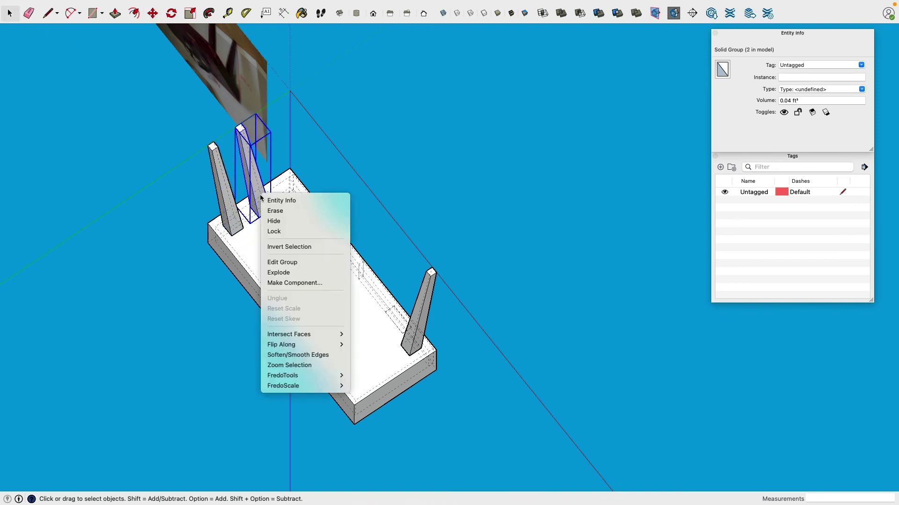
mouse_move(307, 349)
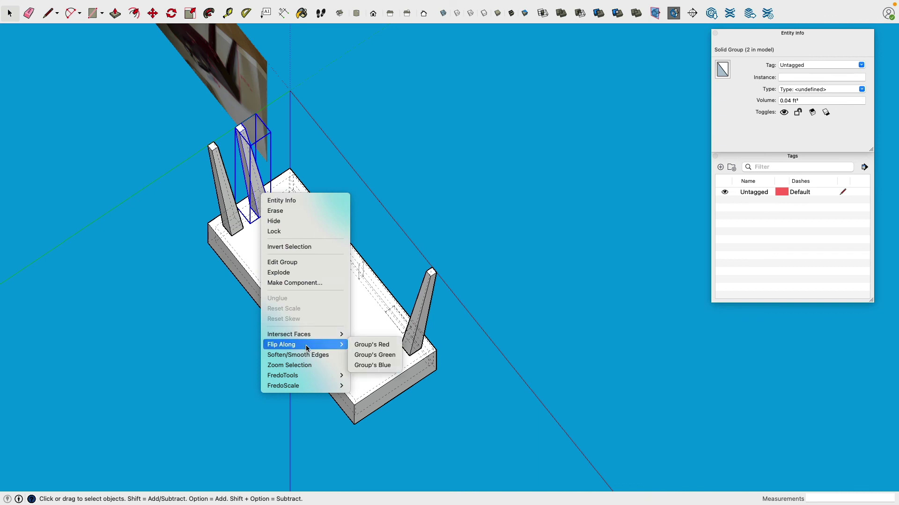
click(397, 350)
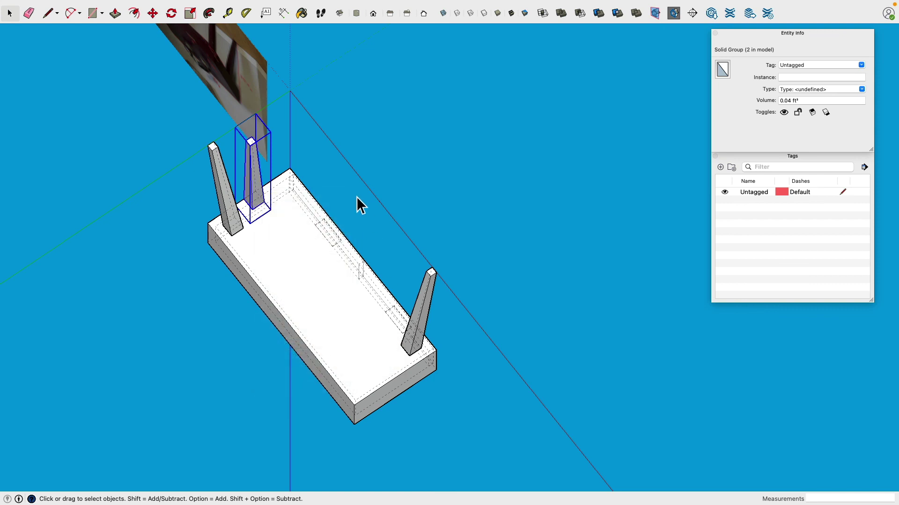
Step: Switch to the Top view and frame the table
middle_drag(355, 198, 578, 276)
middle_drag(445, 293, 411, 171)
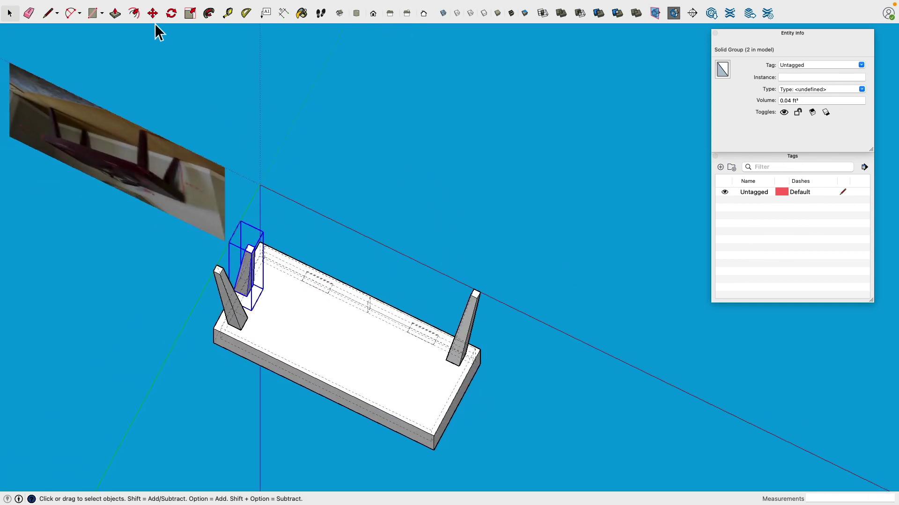
click(341, 18)
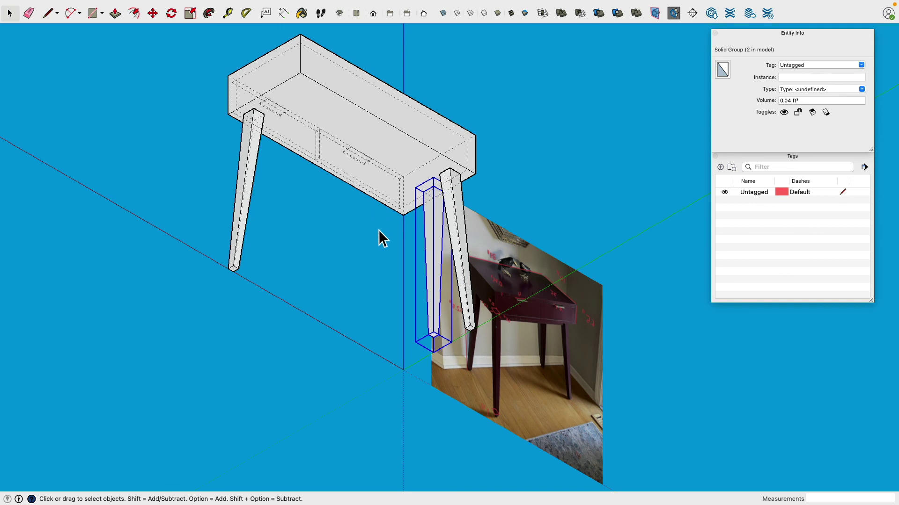
click(357, 17)
shift+middle_drag(418, 318, 323, 313)
scroll(356, 283, up, 5)
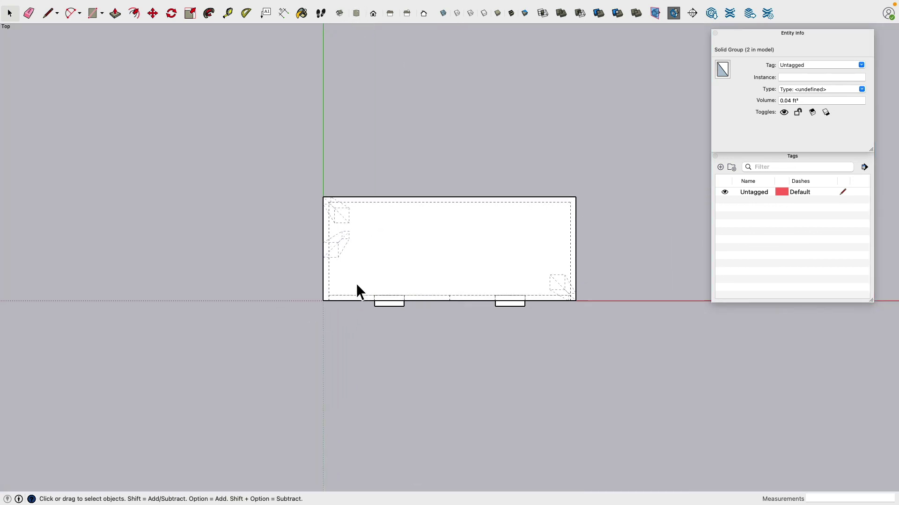
Step: Move the leg copy to just above the tabletop outline
click(153, 14)
click(345, 140)
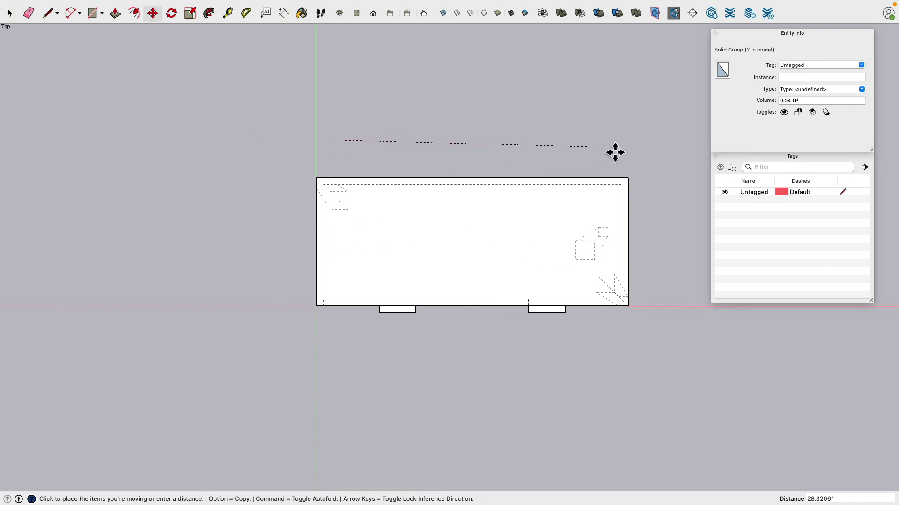
key(Escape)
scroll(651, 150, right, 5)
scroll(620, 248, up, 5)
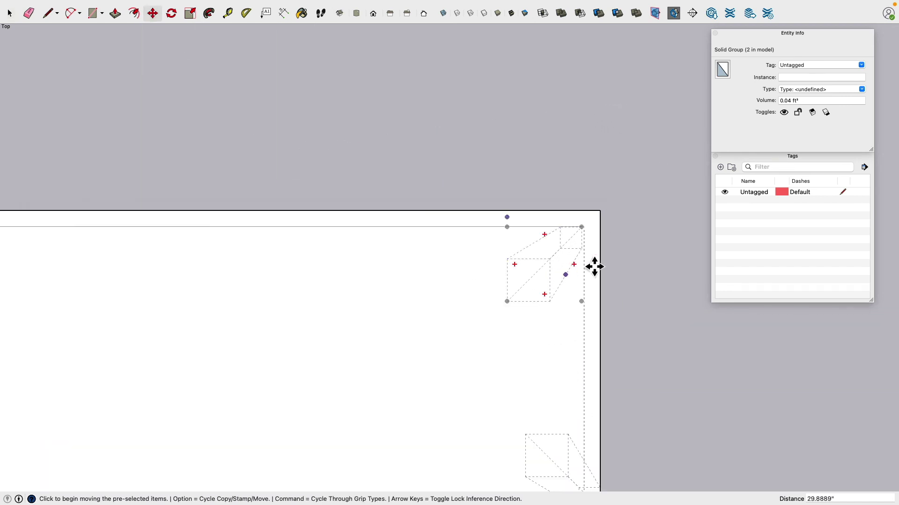
click(571, 182)
click(515, 138)
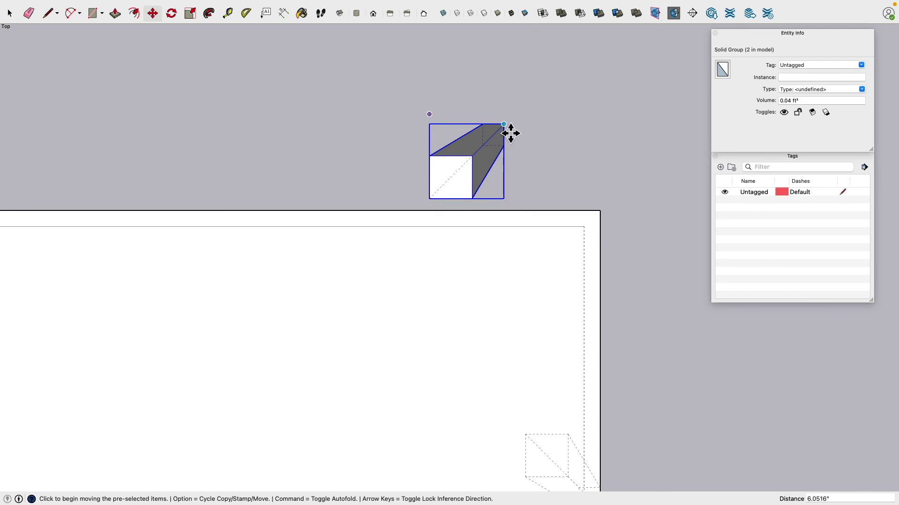
Step: Align the leg into the tabletop's top-right corner, then pick it up in copy mode
click(511, 134)
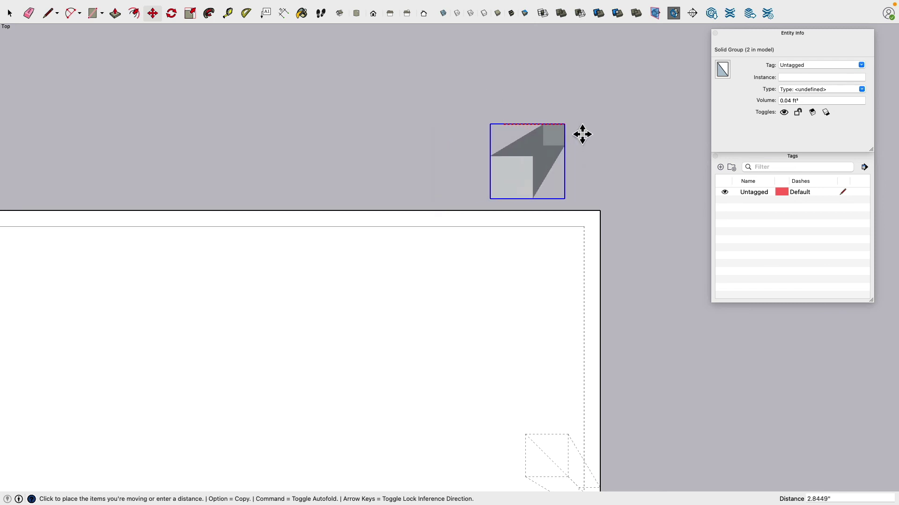
click(605, 218)
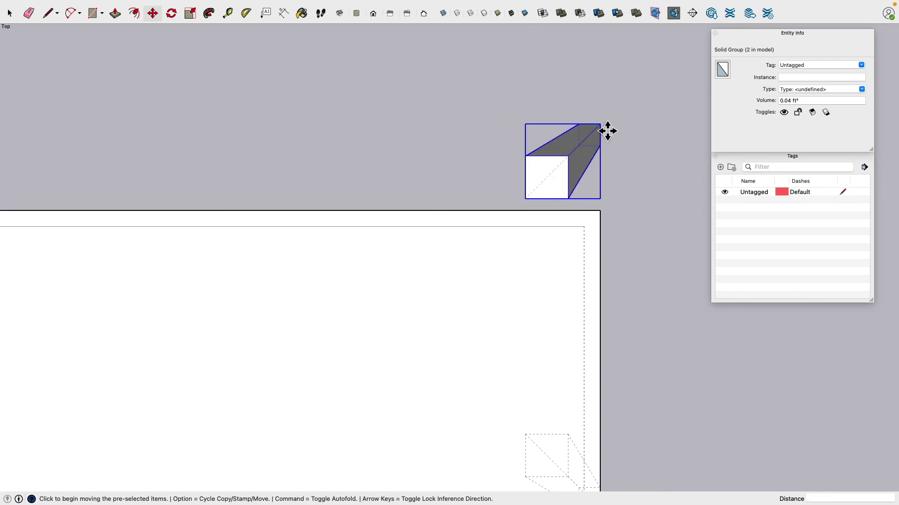
click(608, 131)
click(603, 217)
scroll(534, 185, down, 3)
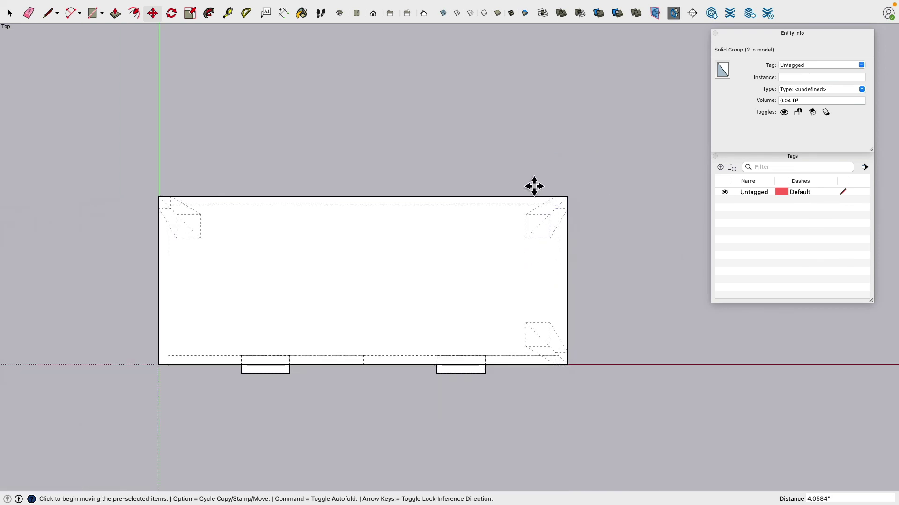
scroll(534, 186, down, 2)
key(alt)
click(580, 192)
Step: Place a leg copy above the table and flip it along its red and green axes
click(391, 105)
right_click(346, 116)
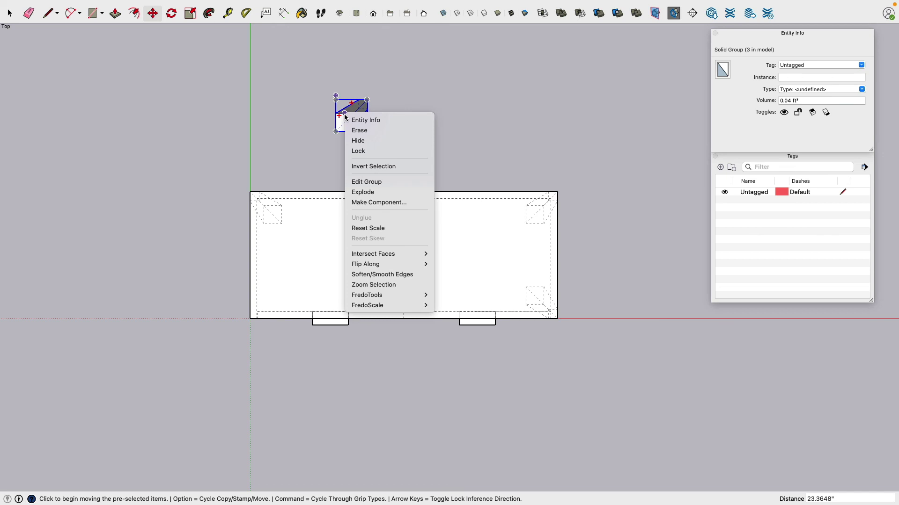
mouse_move(377, 265)
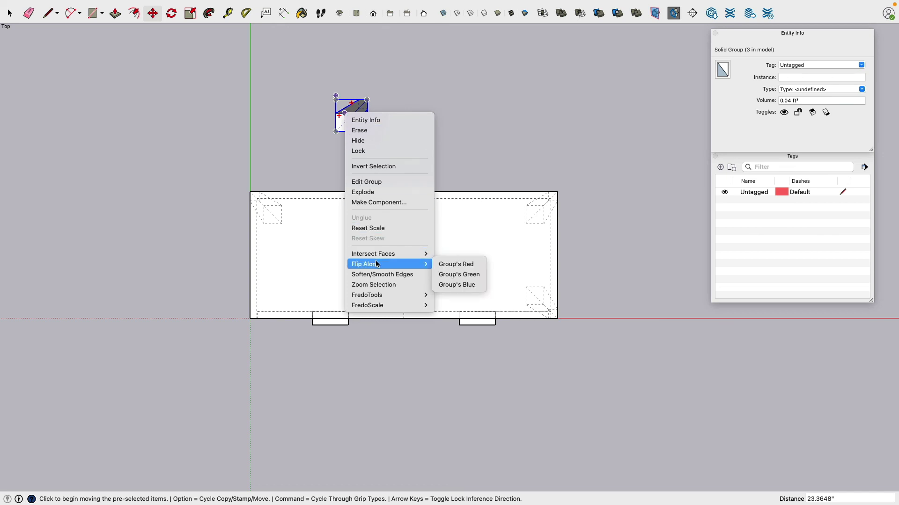
click(450, 266)
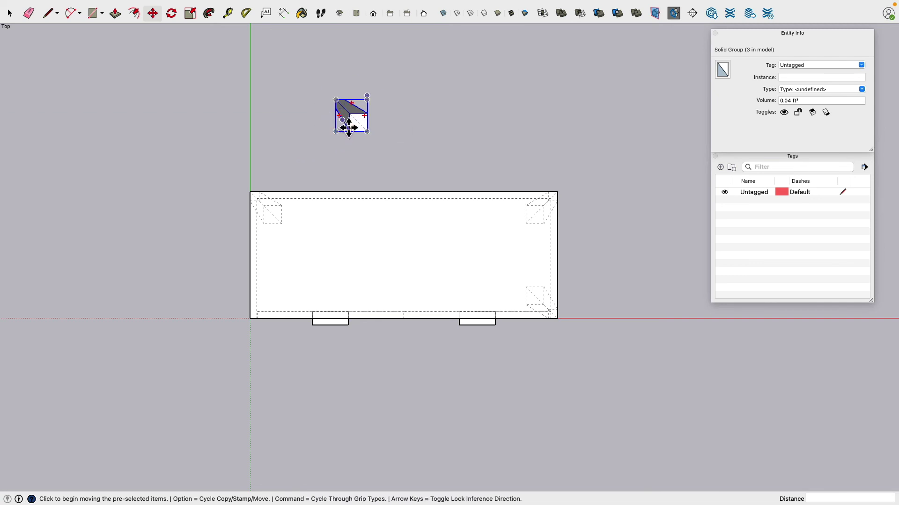
right_click(342, 115)
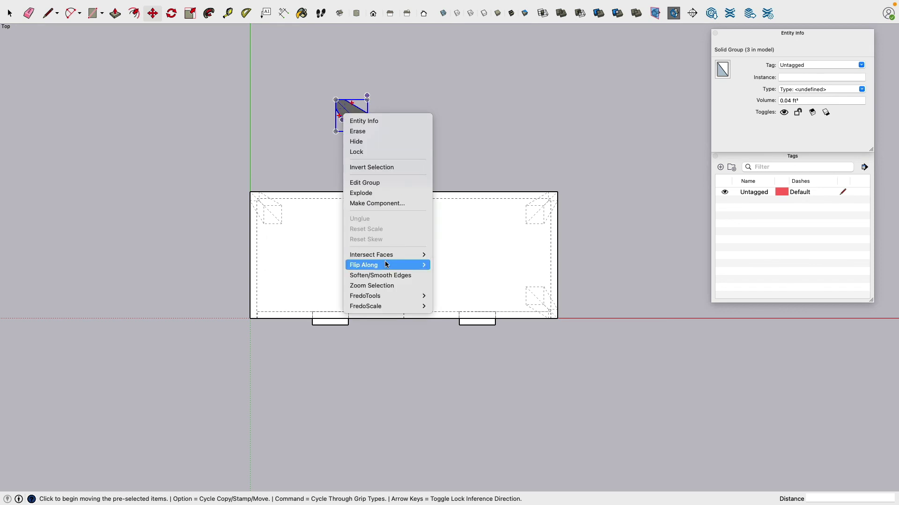
mouse_move(412, 264)
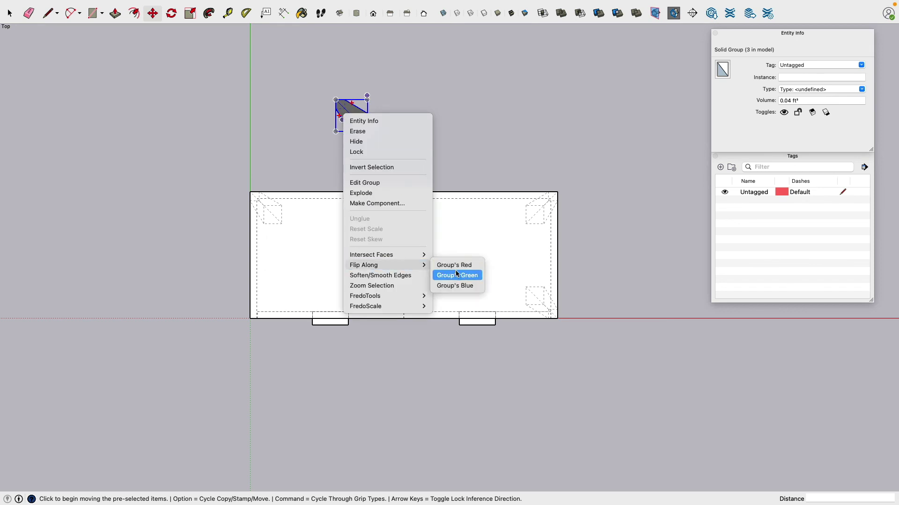
click(457, 274)
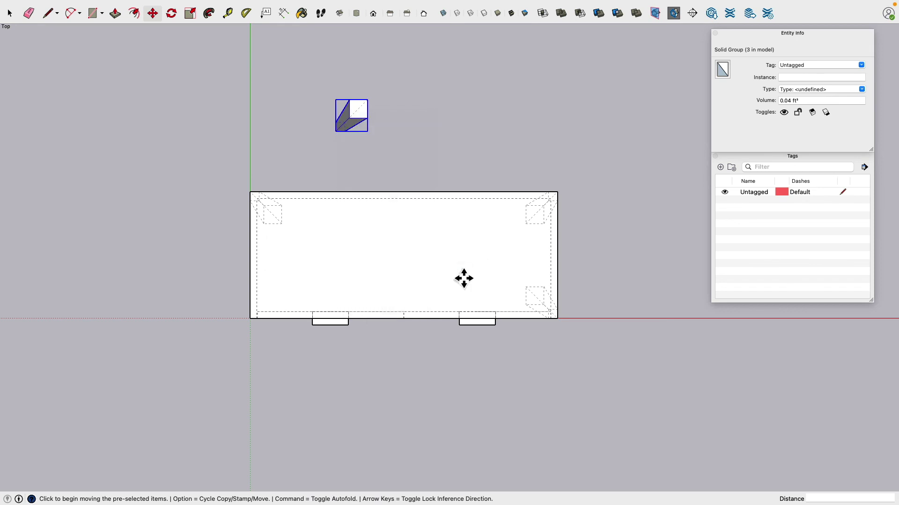
Step: Move the mirrored leg into the bottom-left corner and view the table in perspective
click(339, 135)
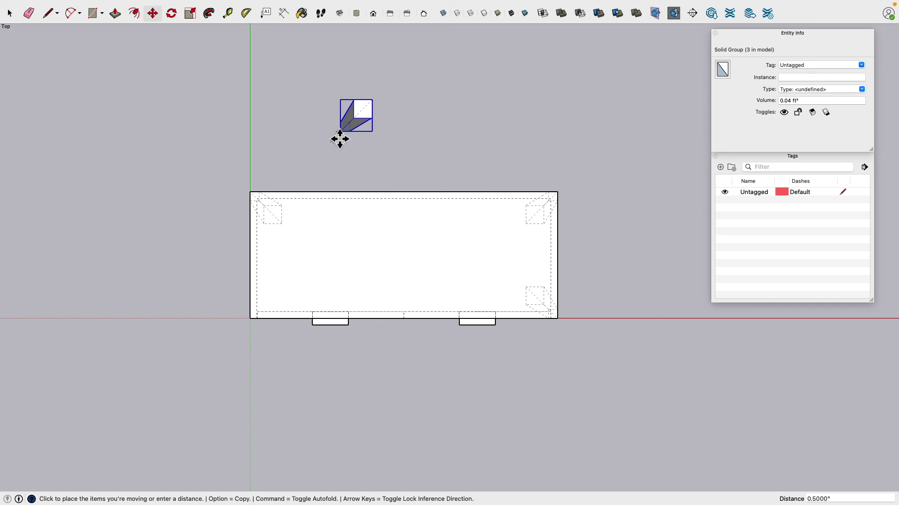
click(257, 196)
click(259, 141)
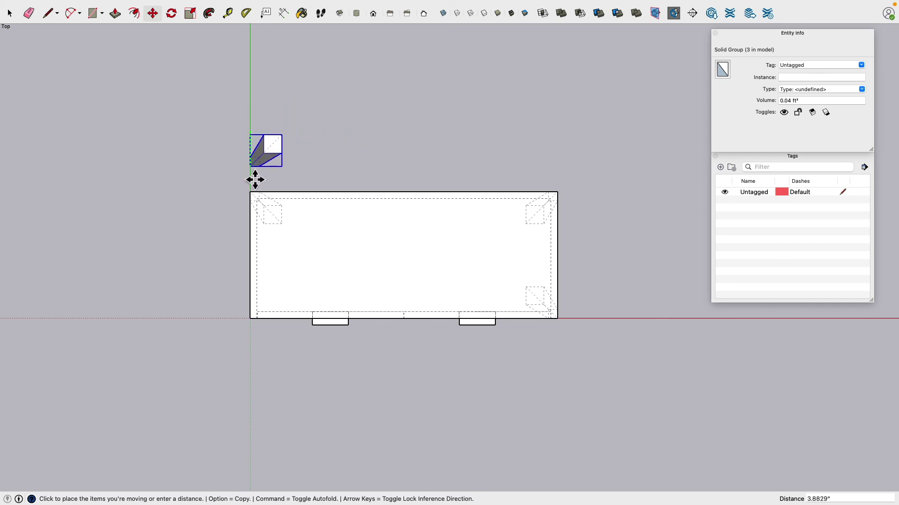
click(257, 326)
middle_drag(291, 385, 363, 329)
Step: Delete the reference photo from the model
key(space)
click(119, 146)
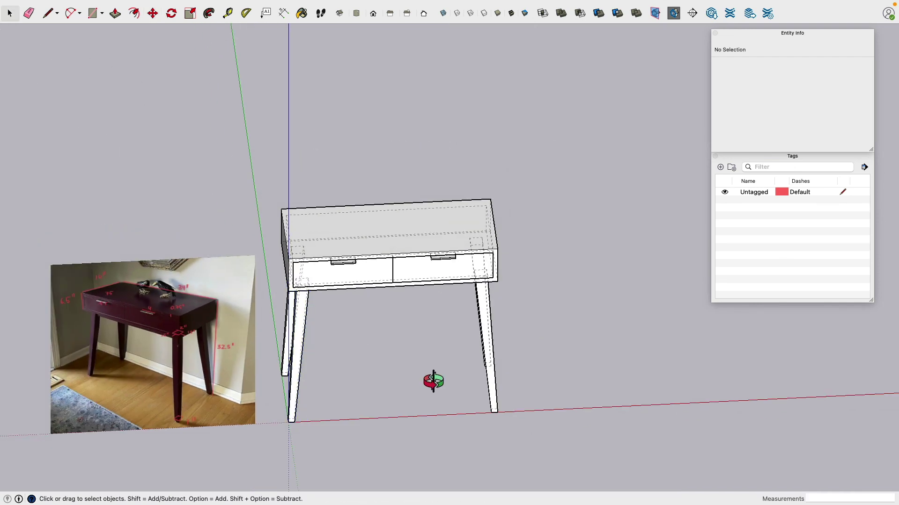
middle_drag(427, 359, 272, 159)
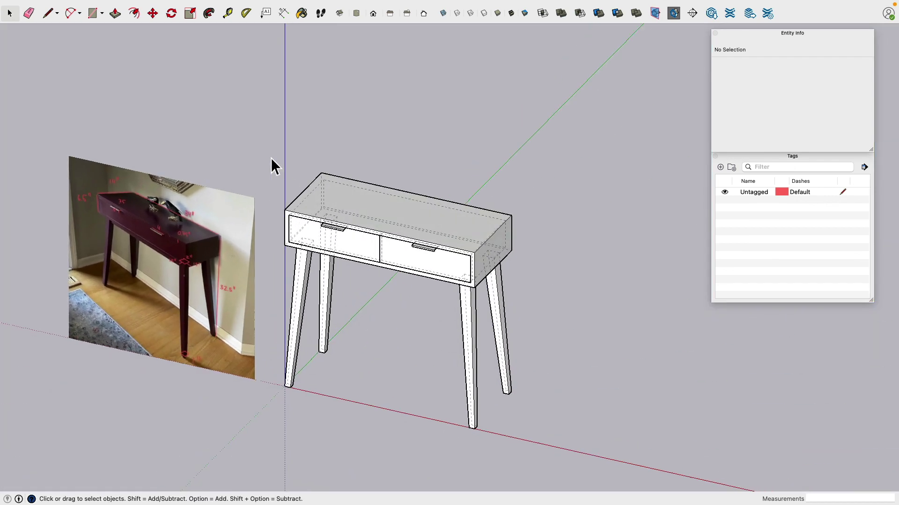
click(189, 254)
key(Delete)
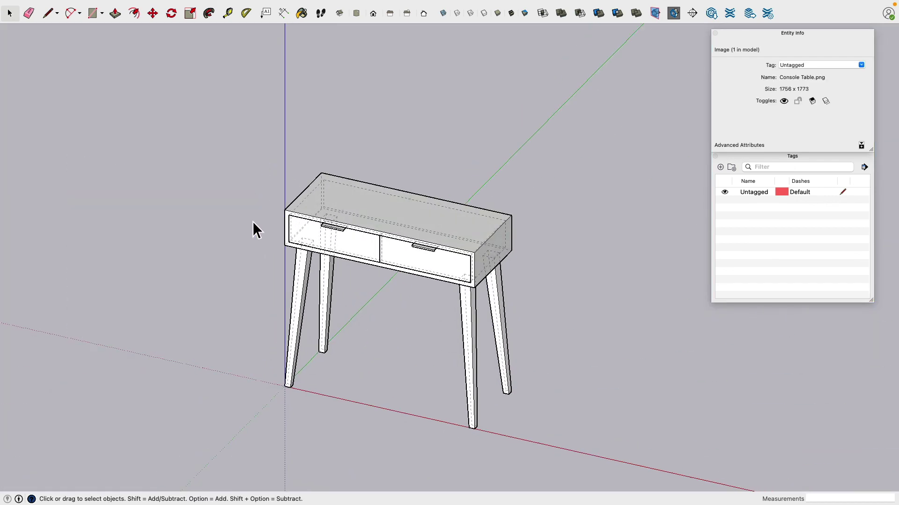
Step: Window-select all nine table parts and make them one group
drag(243, 97, 564, 462)
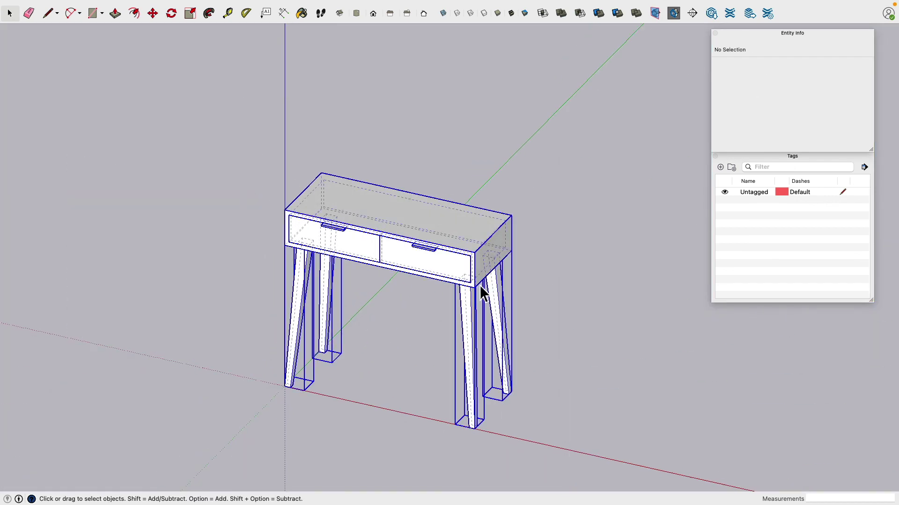
right_click(416, 212)
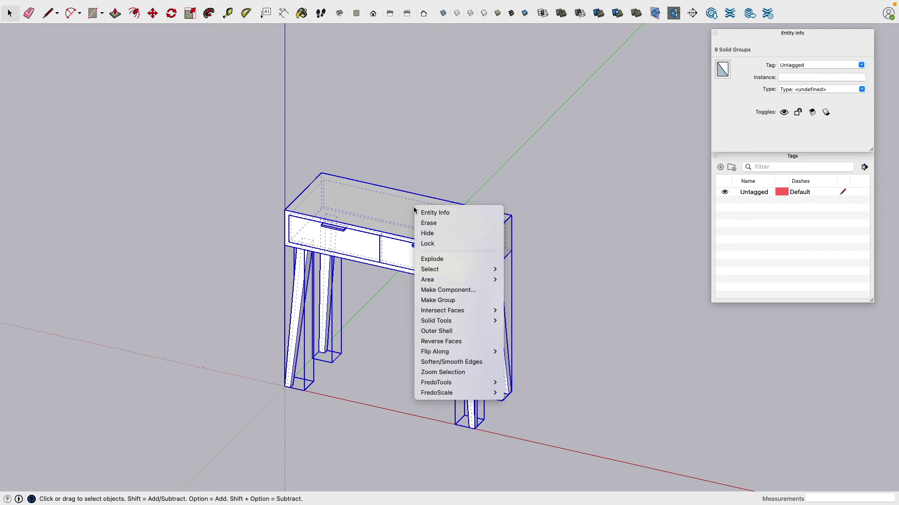
click(457, 302)
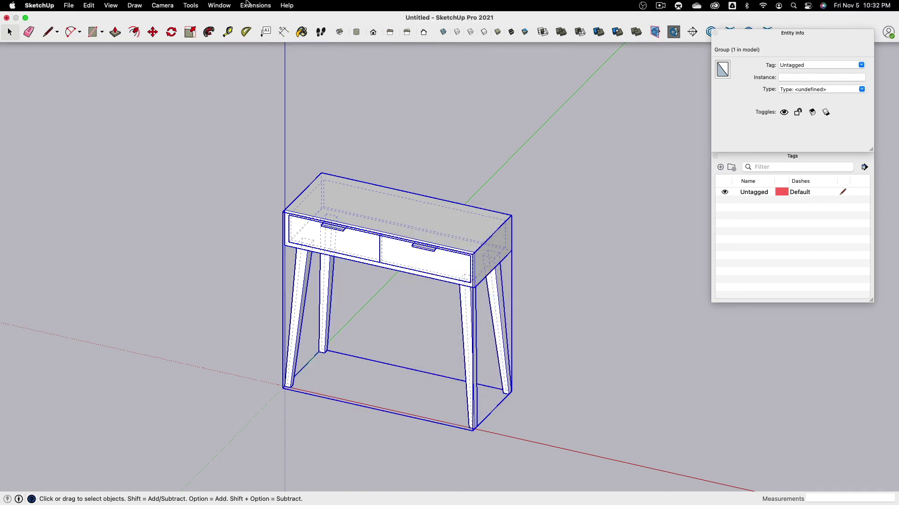
Step: Open the Outliner and rename the table group to 'Console Table'
click(220, 6)
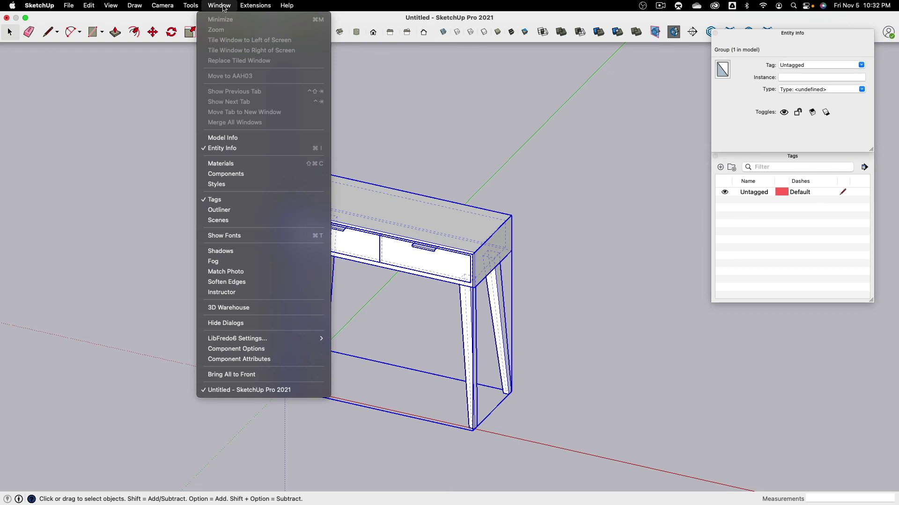
click(229, 209)
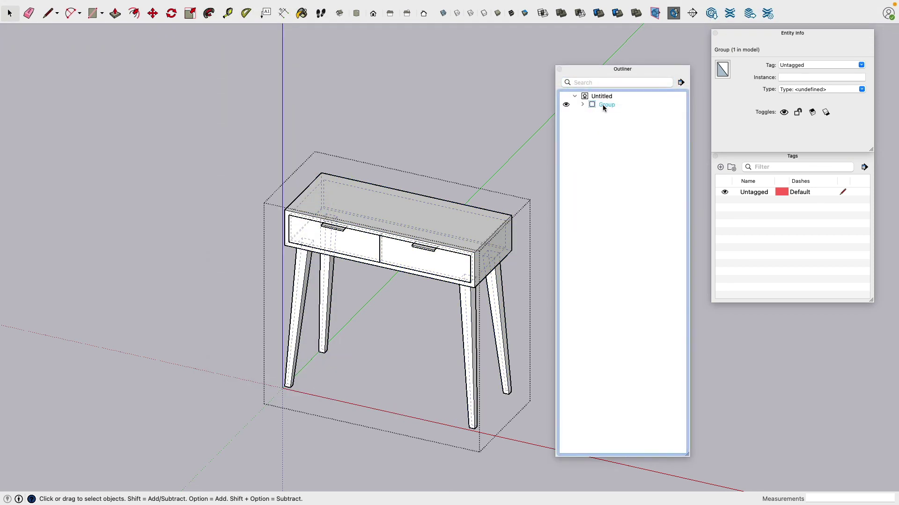
click(607, 107)
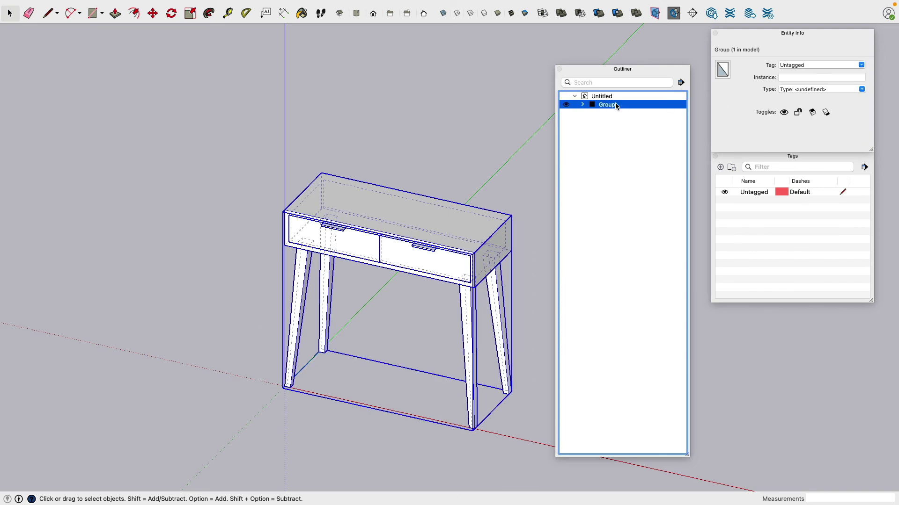
click(614, 104)
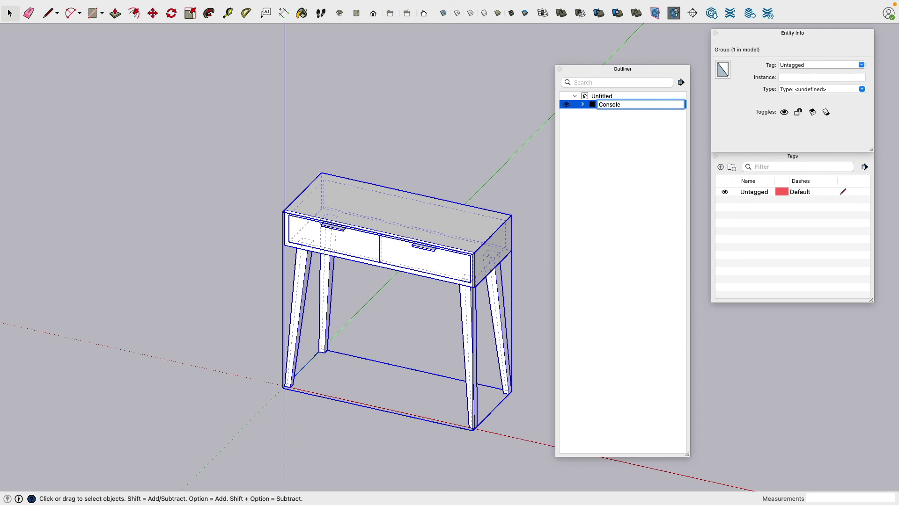
text(Console Table)
key(Return)
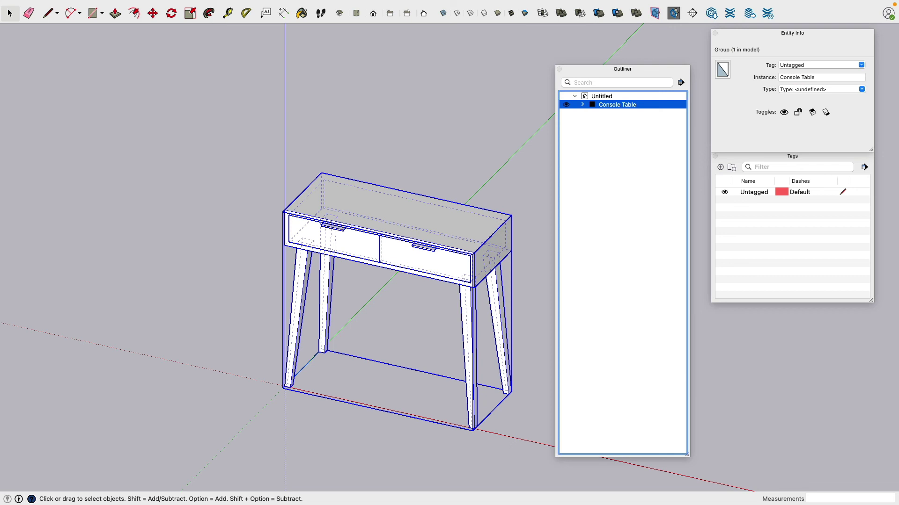
Step: Expand Console Table to check its parts, then collapse the entry
click(583, 106)
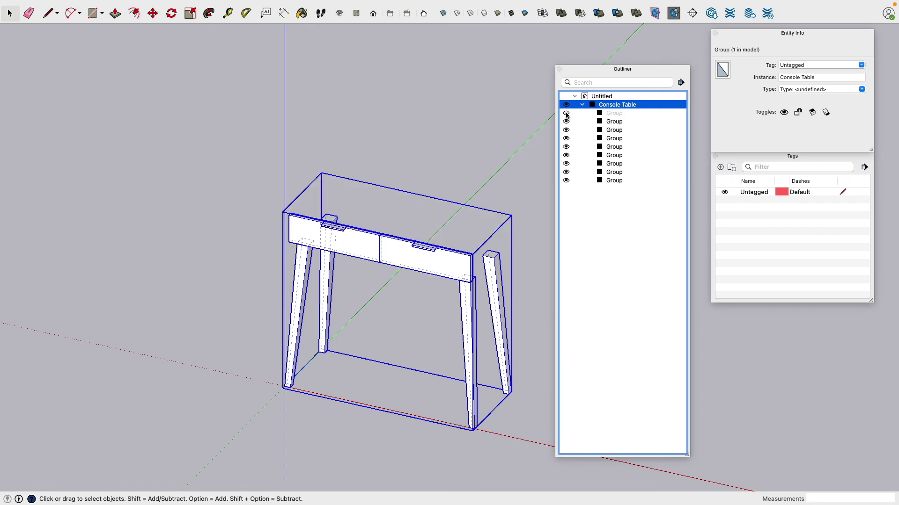
click(566, 114)
click(566, 113)
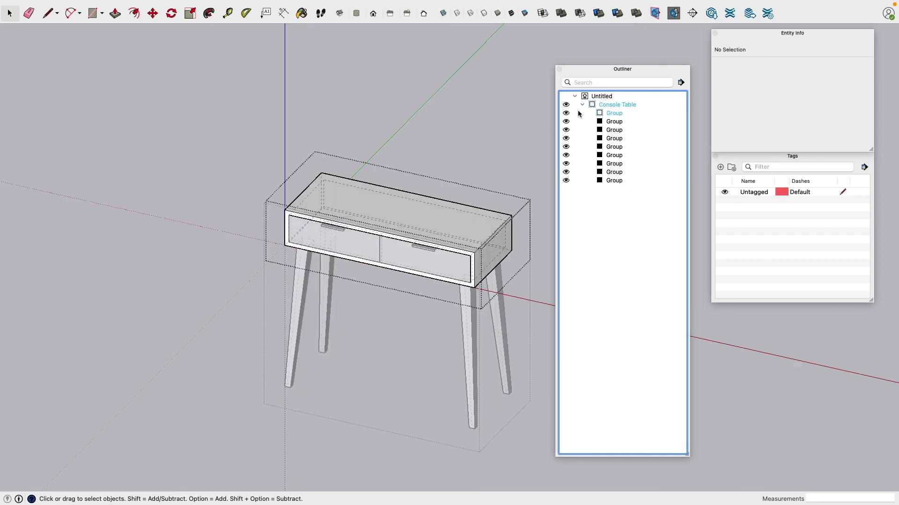
click(508, 111)
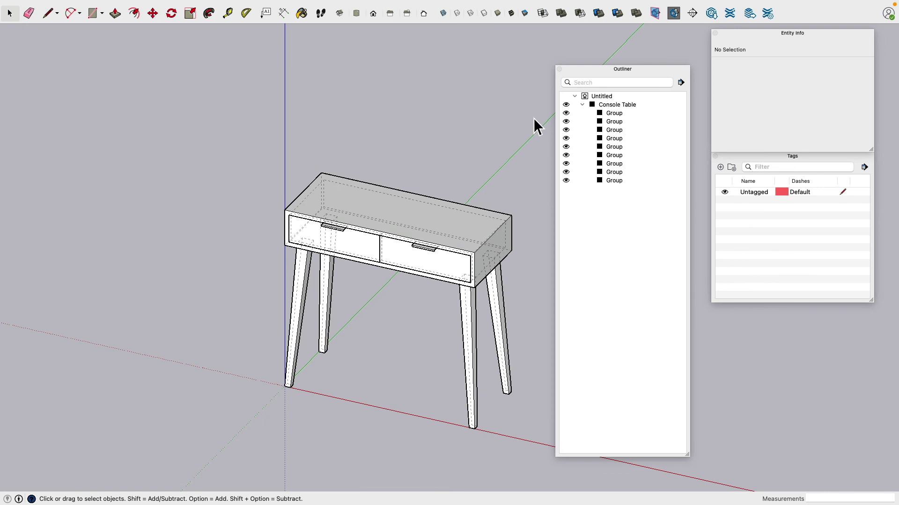
click(583, 105)
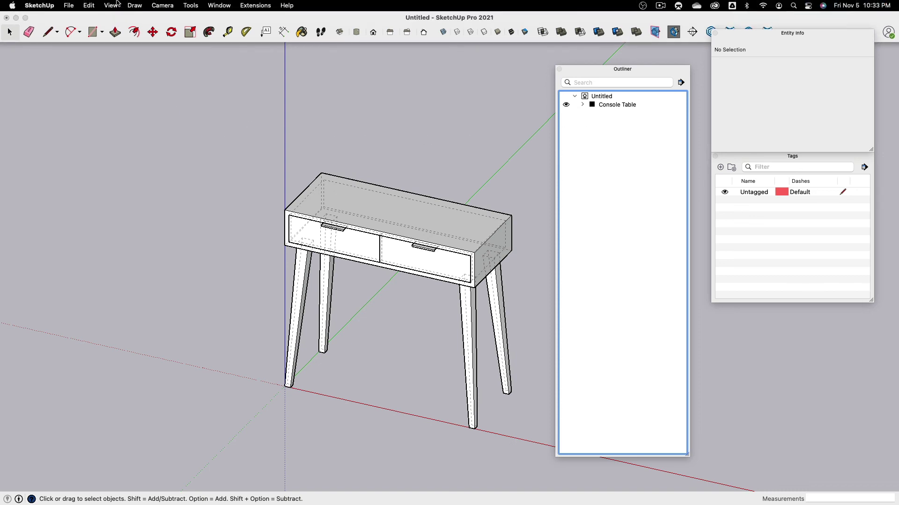
Step: Uncheck Back Edges in View > Edge Style and tilt the view toward the tabletop
click(113, 5)
mouse_move(116, 174)
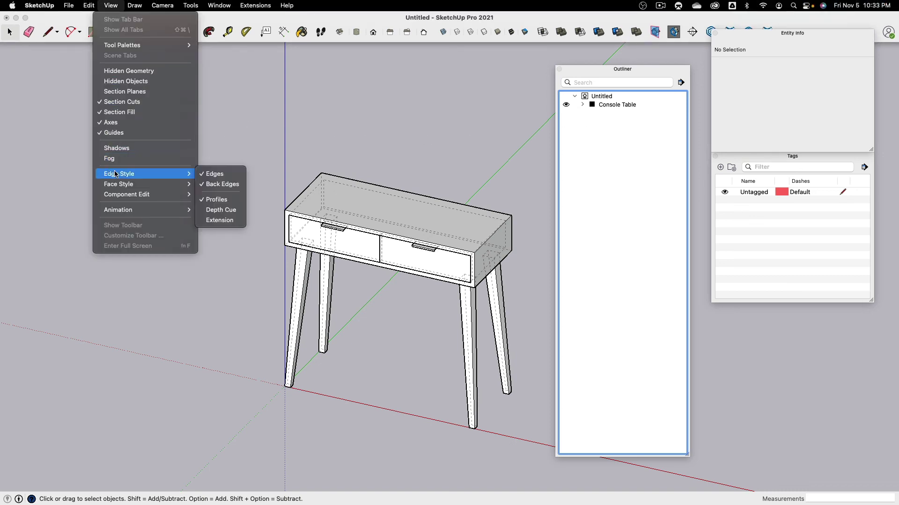
click(223, 185)
middle_drag(438, 220, 369, 108)
scroll(410, 171, down, 2)
middle_drag(410, 171, 411, 131)
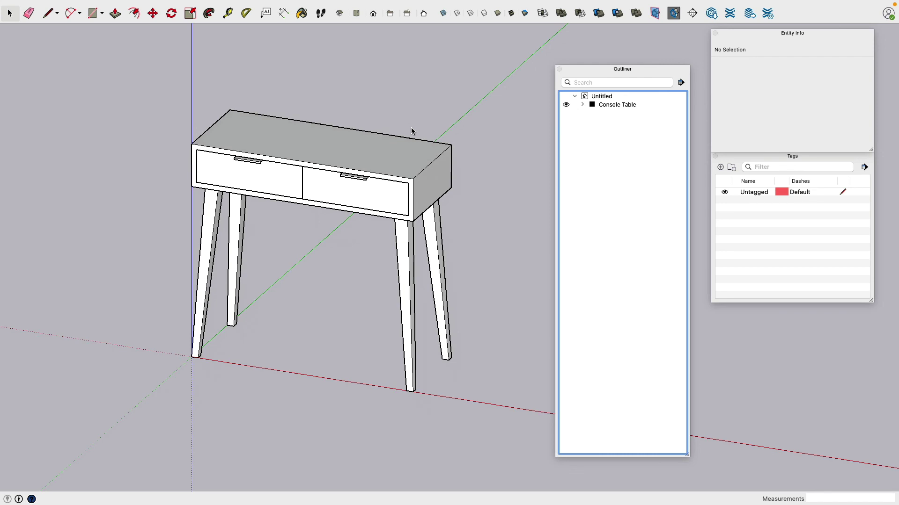